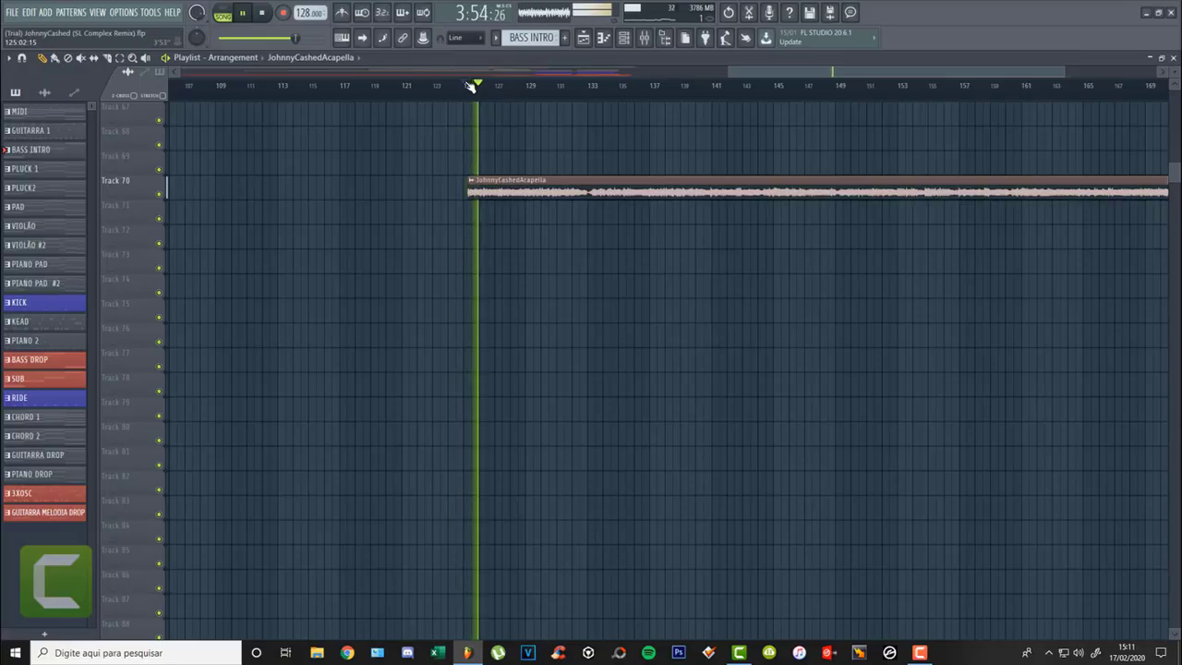
scroll(471, 85, "up", 3)
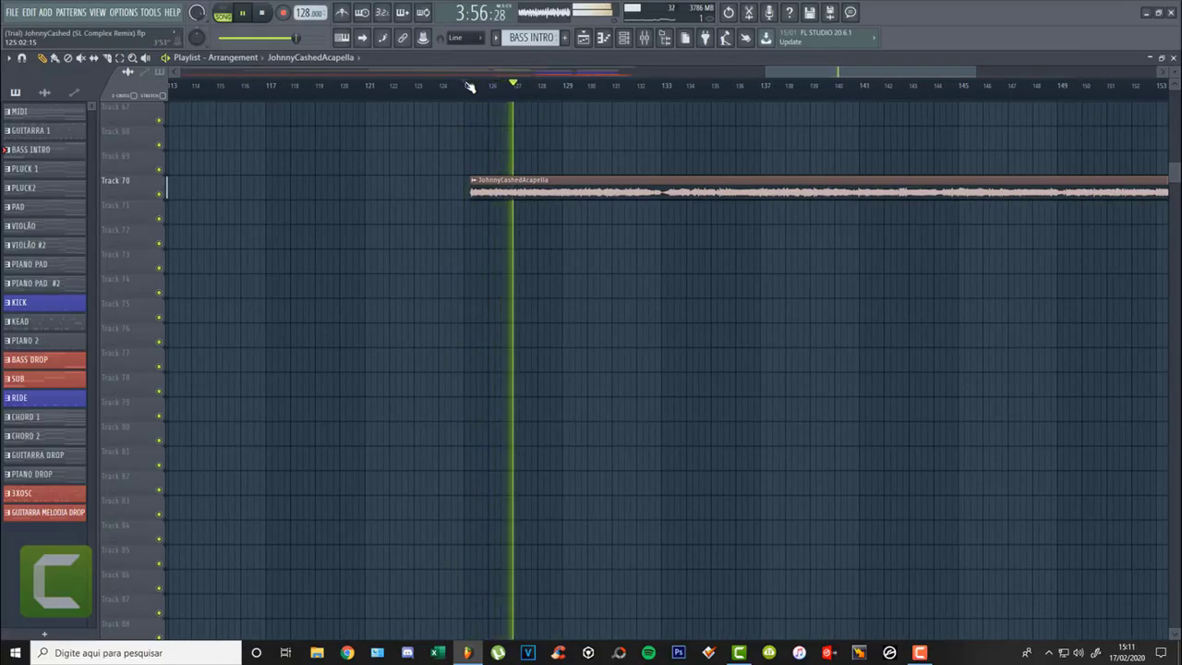
scroll(471, 86, "up", 1)
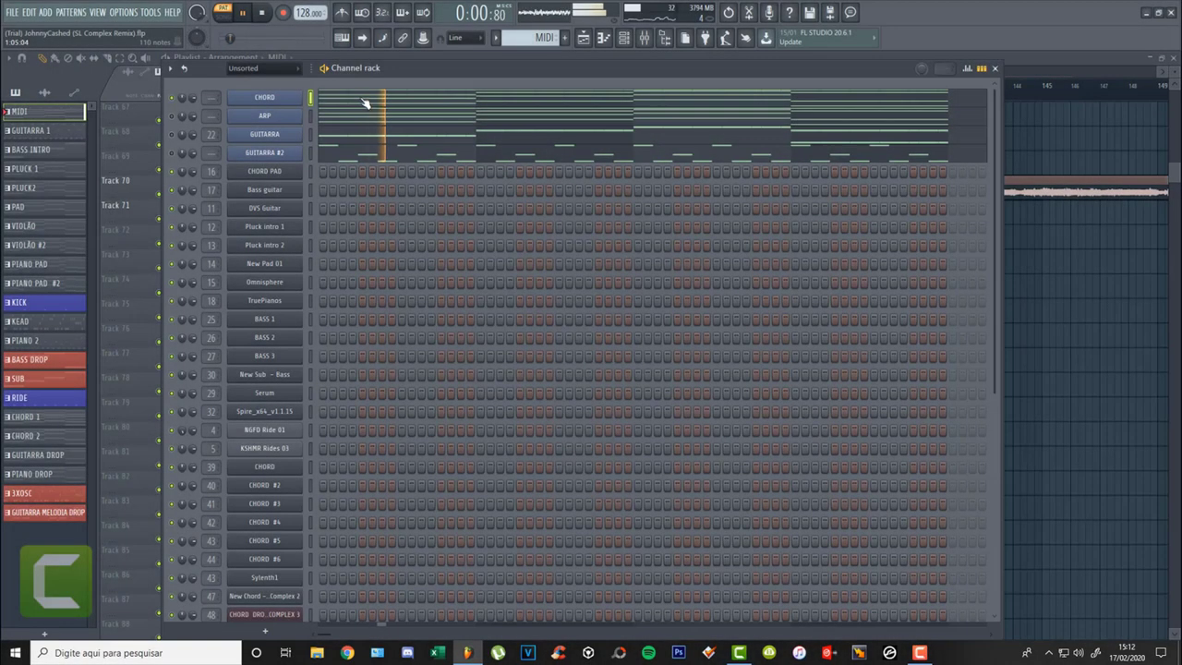
Examine the notes of the CHORD channel and of the ARP channel in the MIDI pattern
left_click(437, 103)
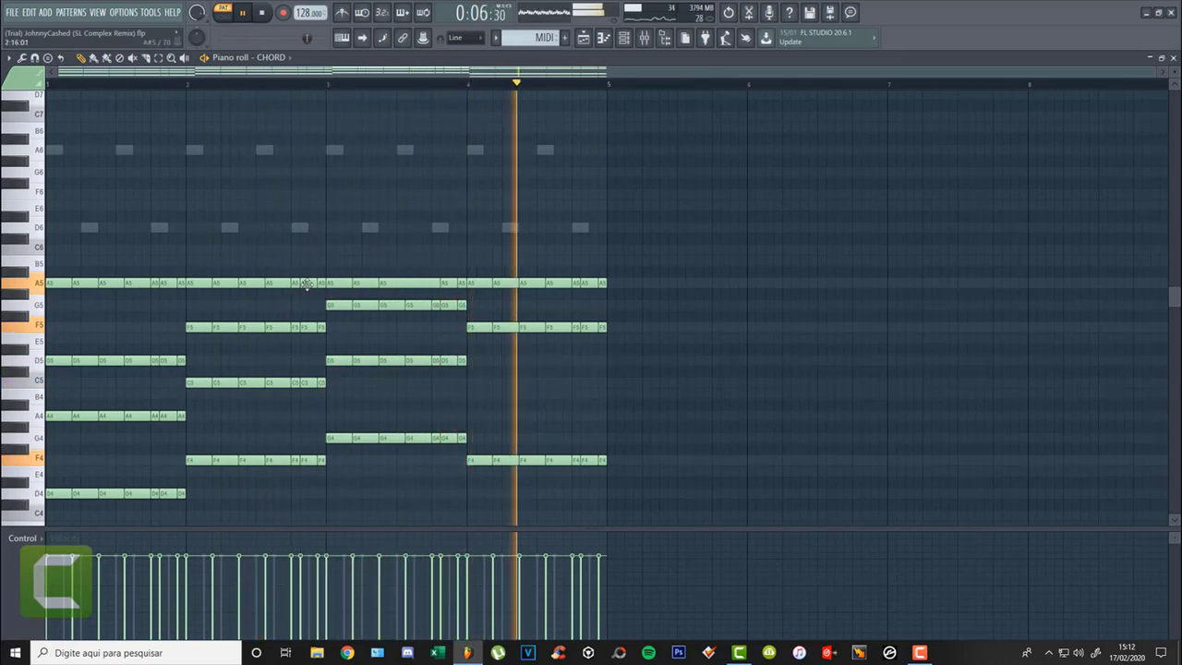
key("F7")
left_click(443, 115)
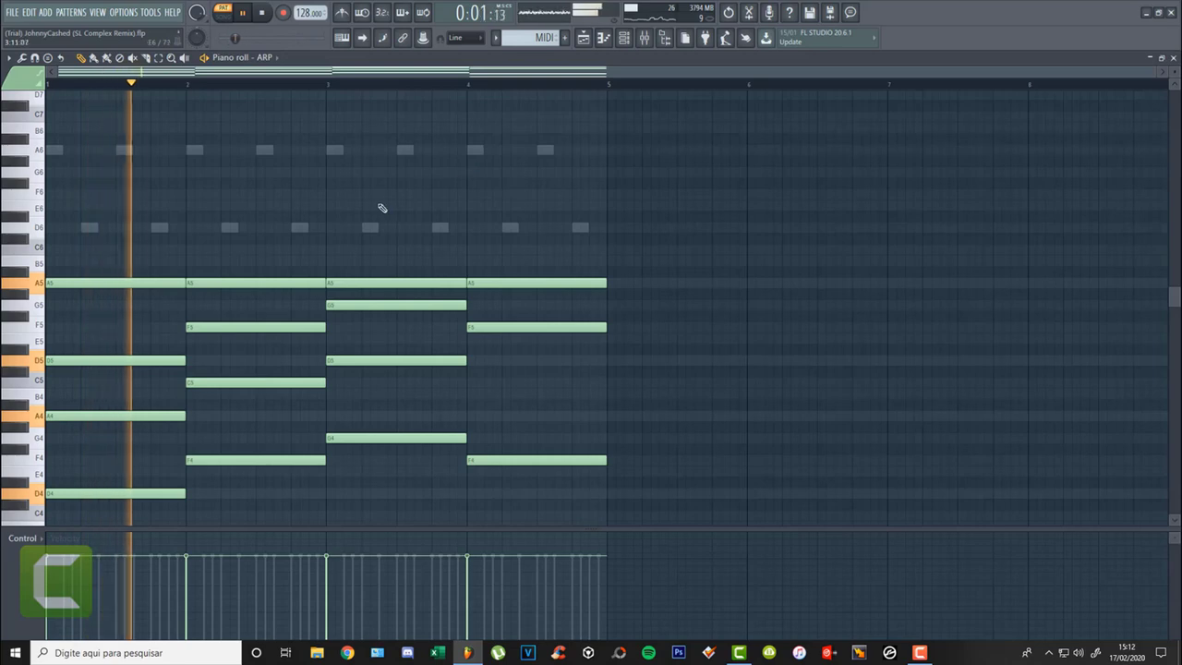
key("F7")
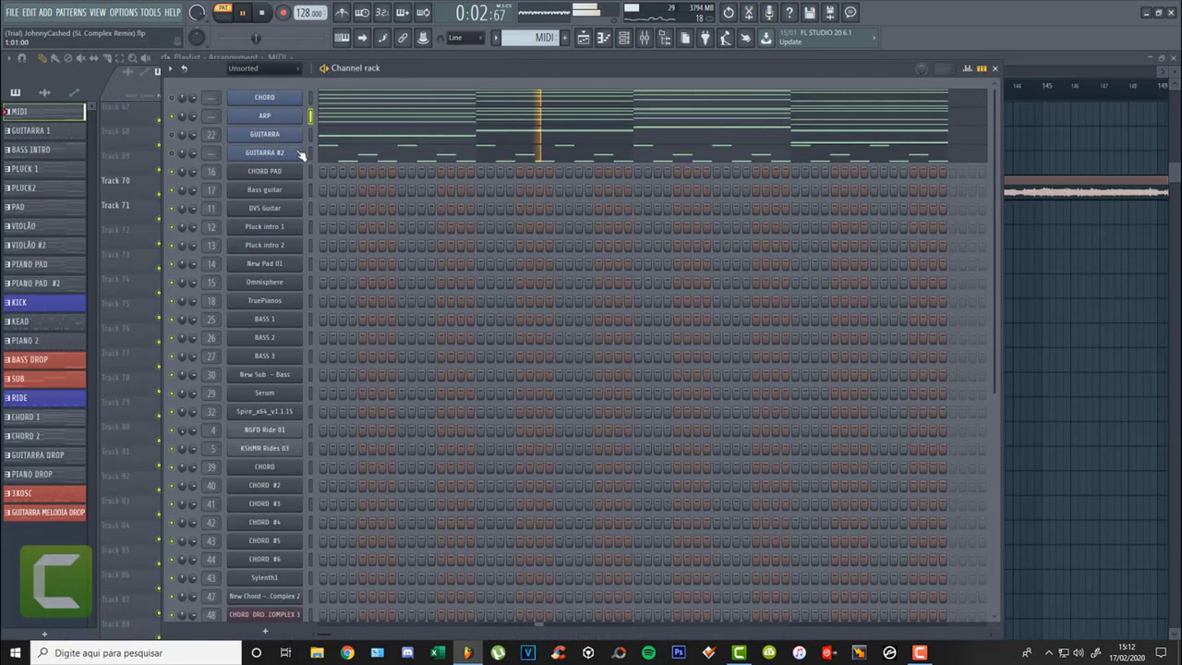
Inspect the arpeggiator direction in the ARP channel's miscellaneous functions and close the channel window
left_click(265, 117)
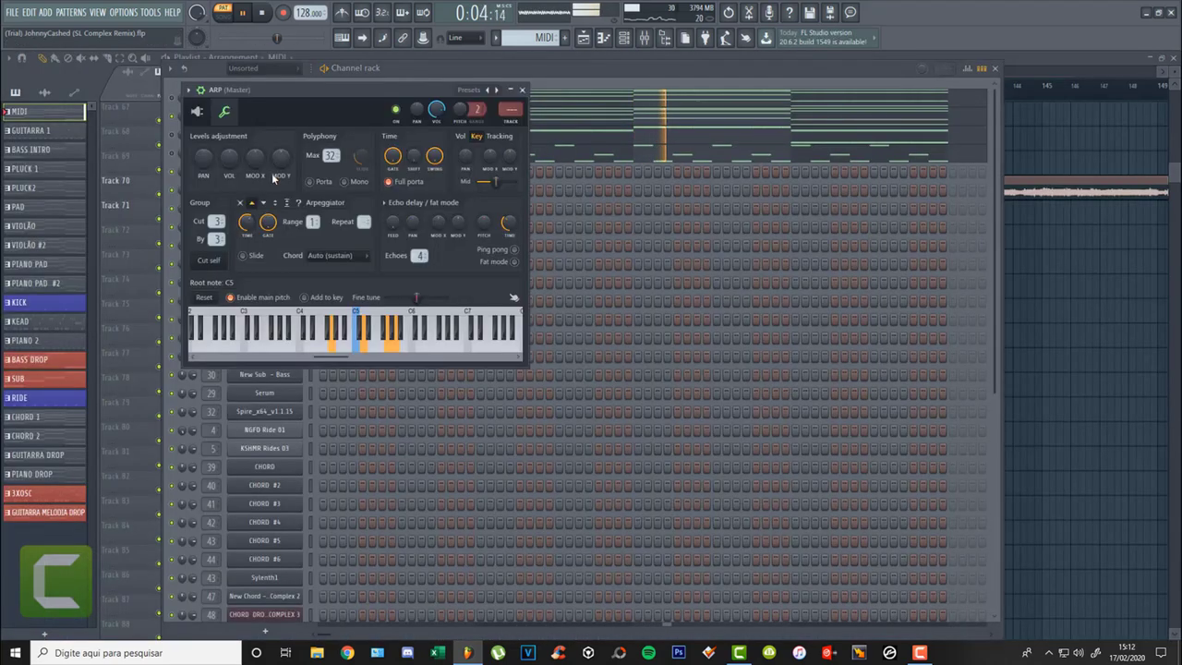
left_click(226, 111)
left_click(226, 112)
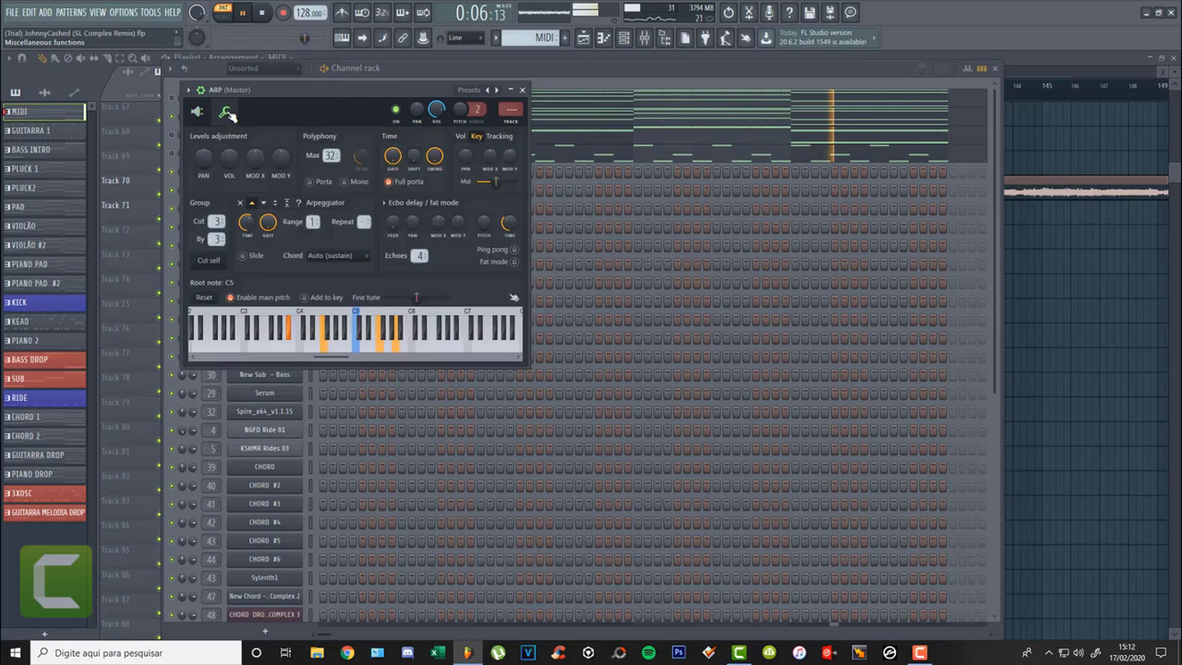
left_click(257, 203)
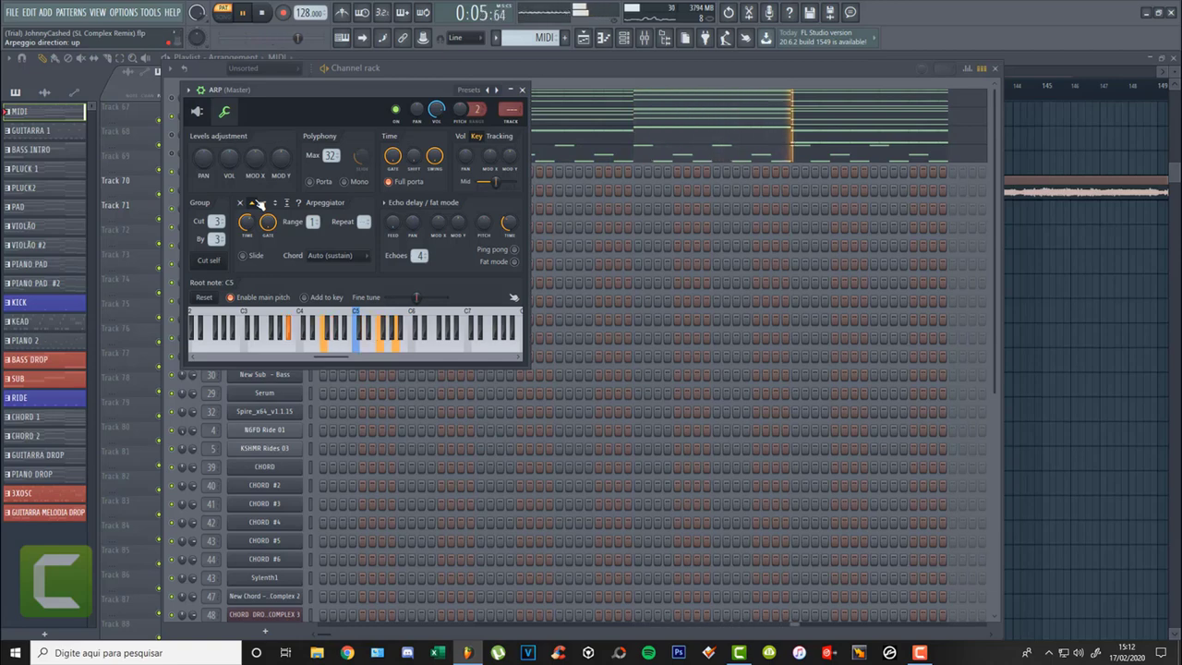
left_click(522, 90)
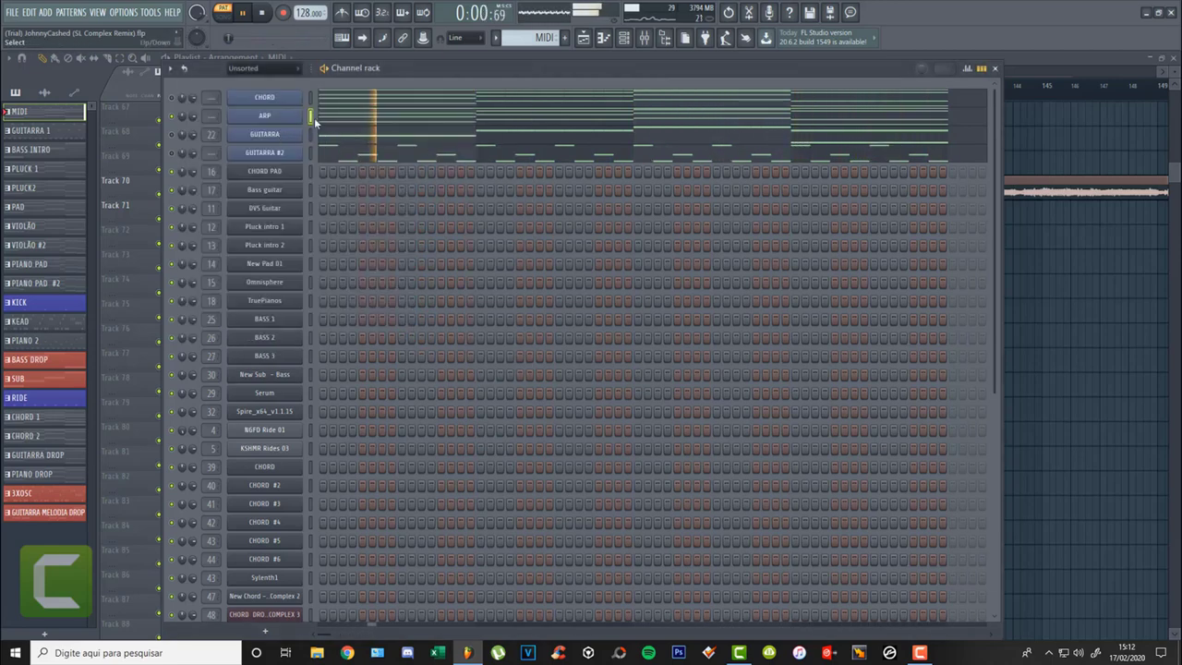
Examine the notes of the GUITARRA and GUITARRA #2 channels while playing the MIDI pattern
left_click(380, 132)
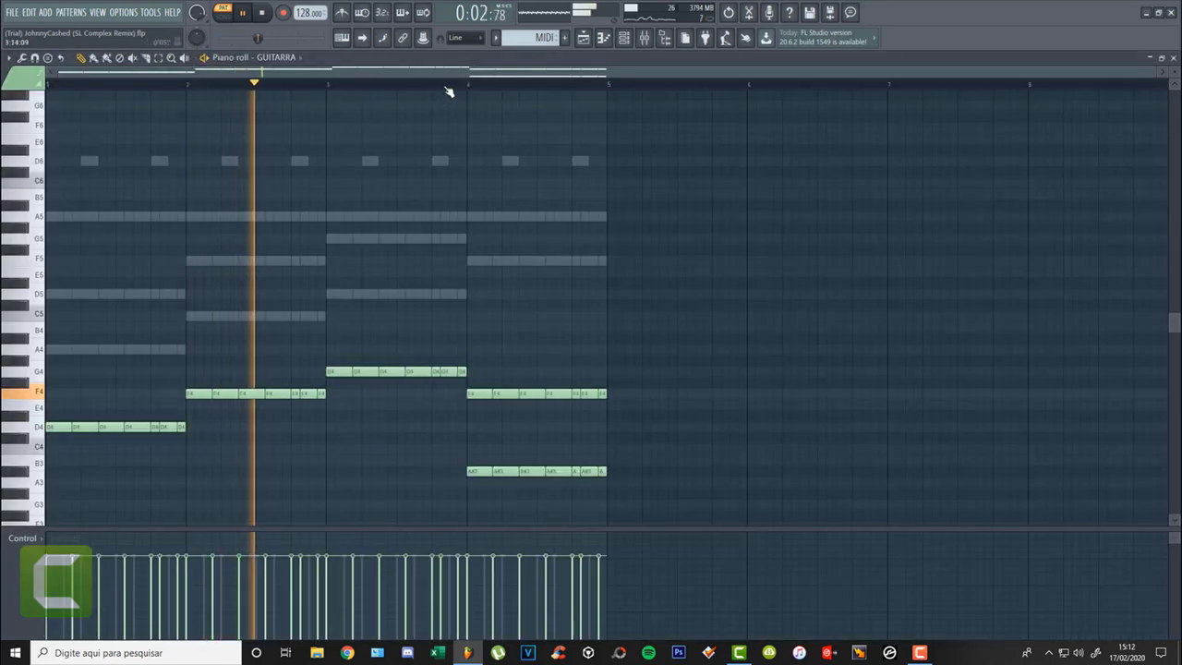
scroll(444, 98, "down", 3)
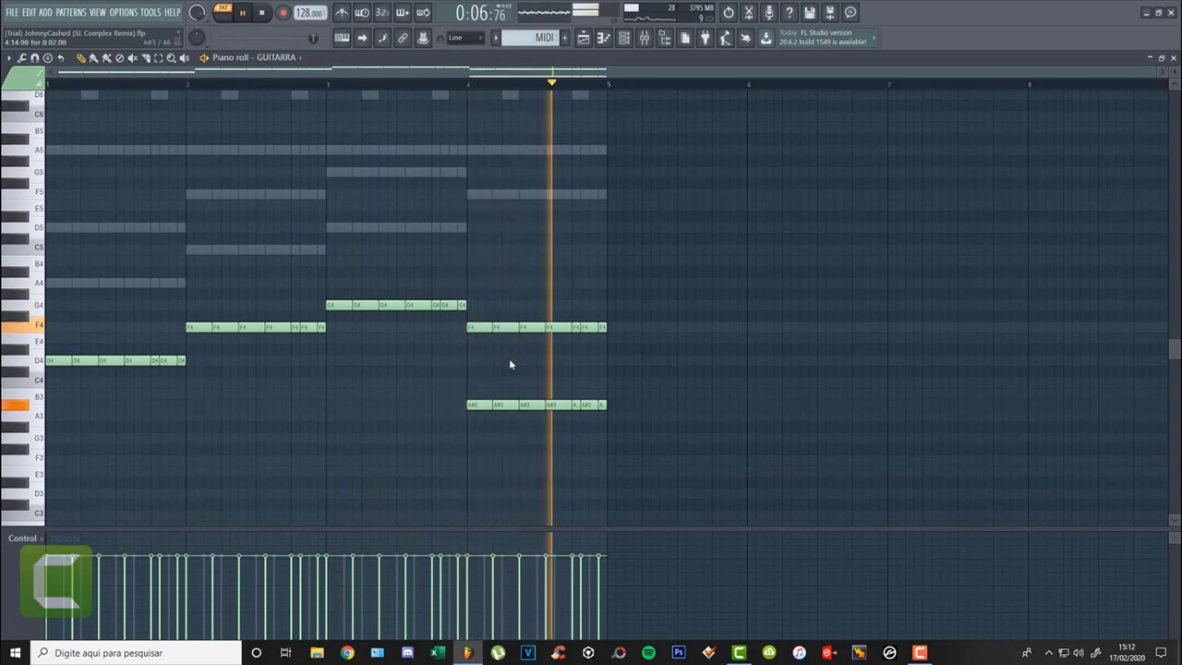
key("F7")
key("space")
left_click(277, 152)
key("space")
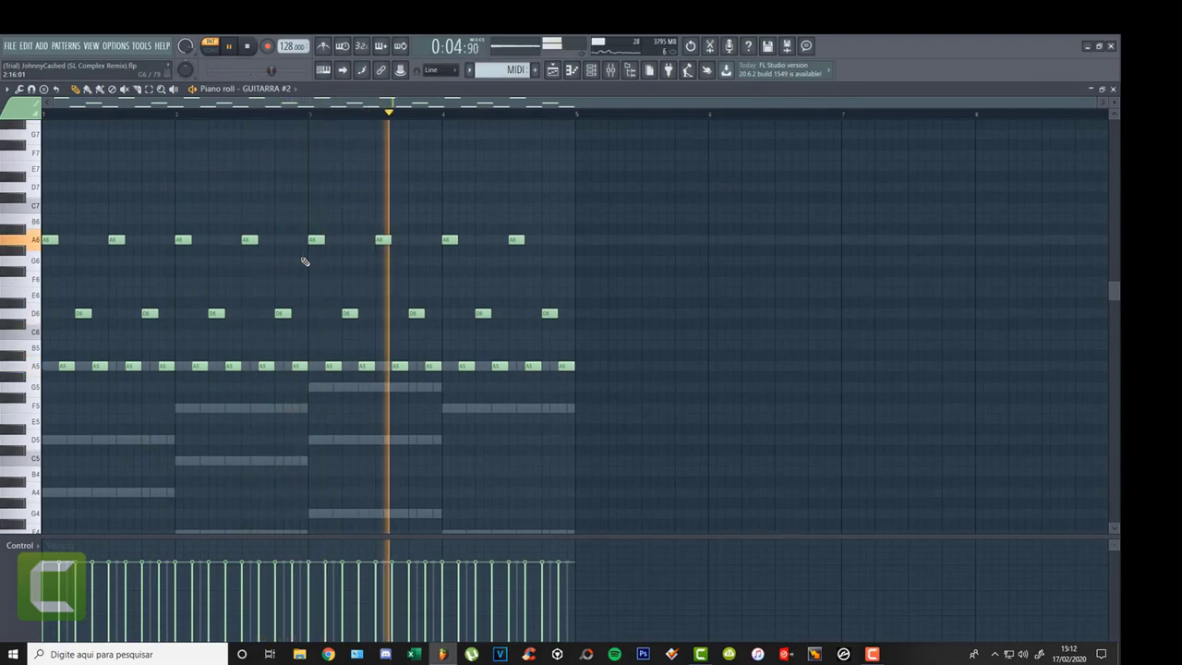
key("F7")
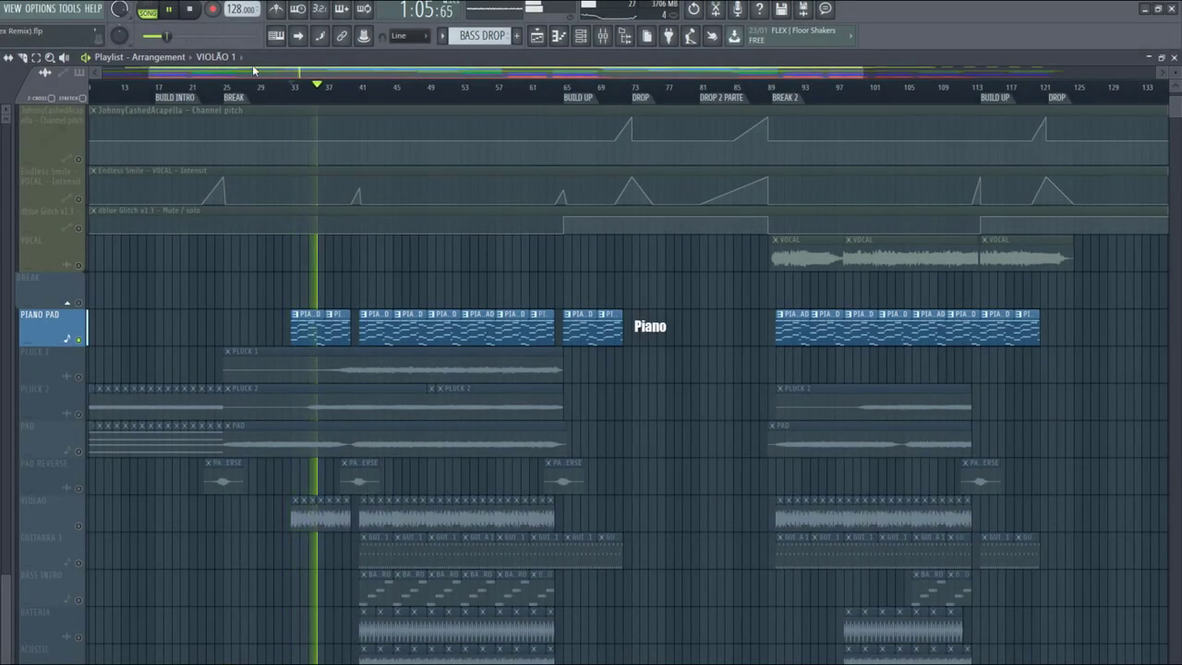
Solo the PLUCK 1 track and play the arrangement from bar 41
left_click(83, 370)
left_click(359, 89)
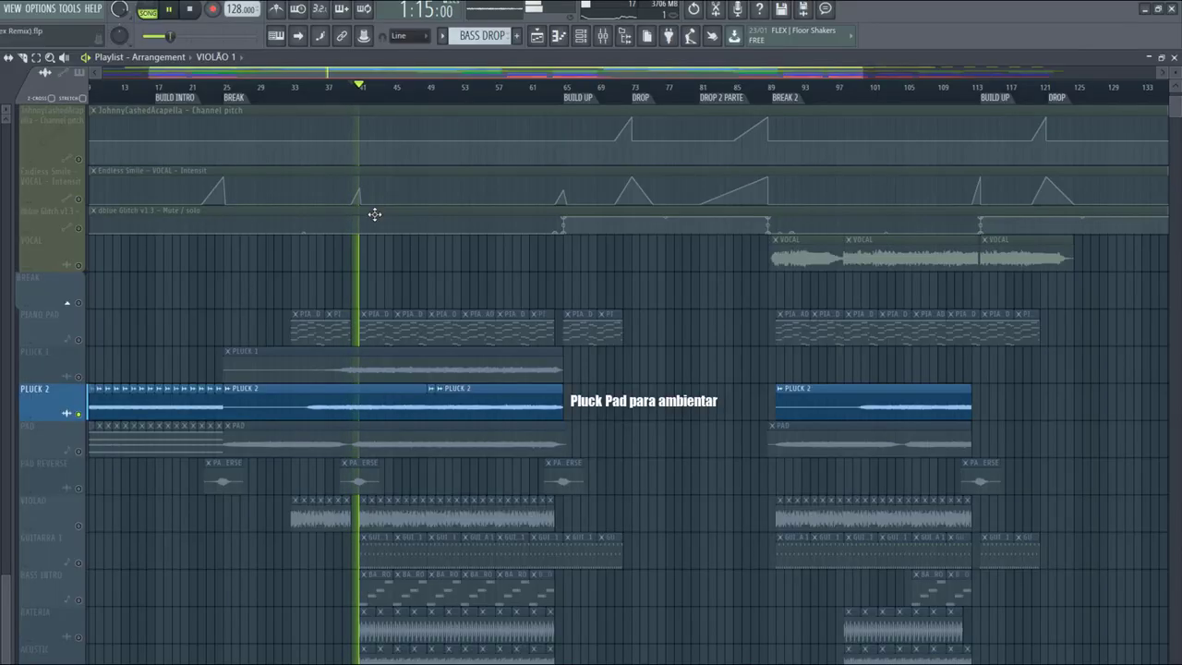
Inspect the sample settings of the first VIOLÃO clip and close its channel window
scroll(400, 268, "down", 3)
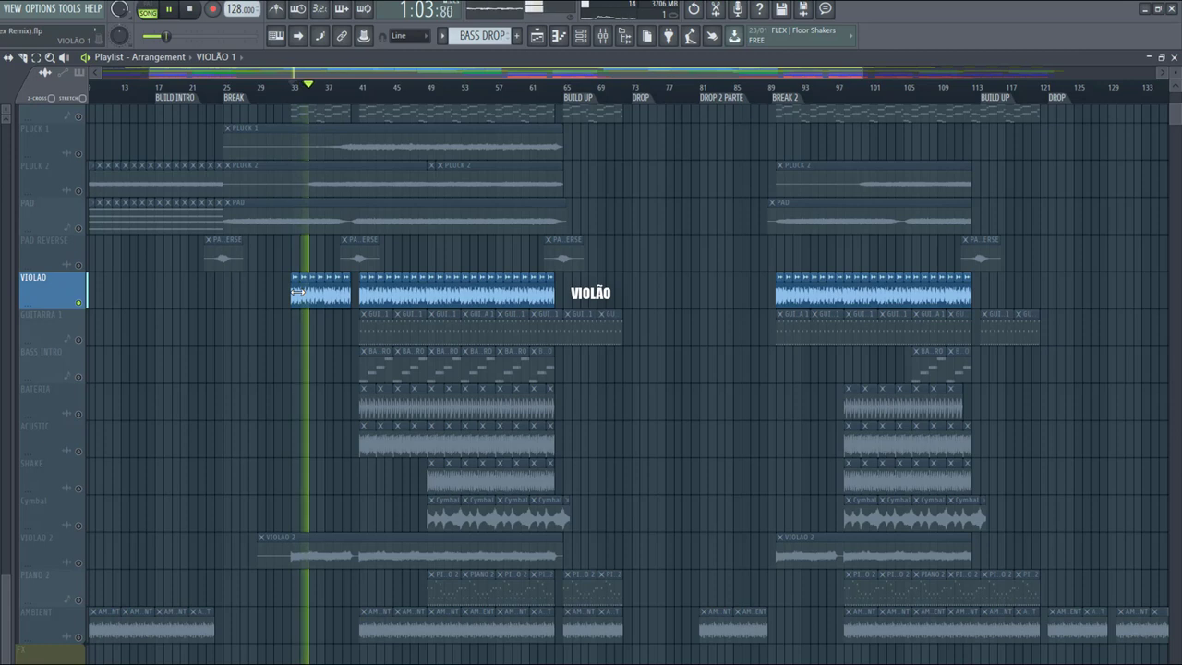
double_click(297, 292)
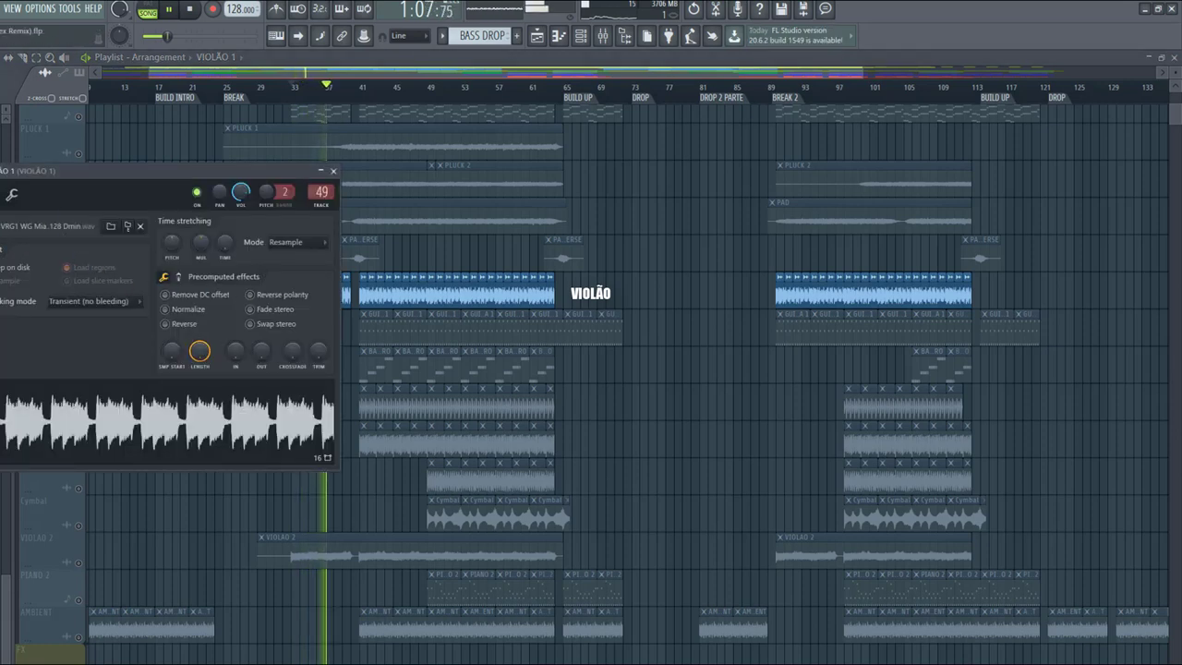
left_click(333, 172)
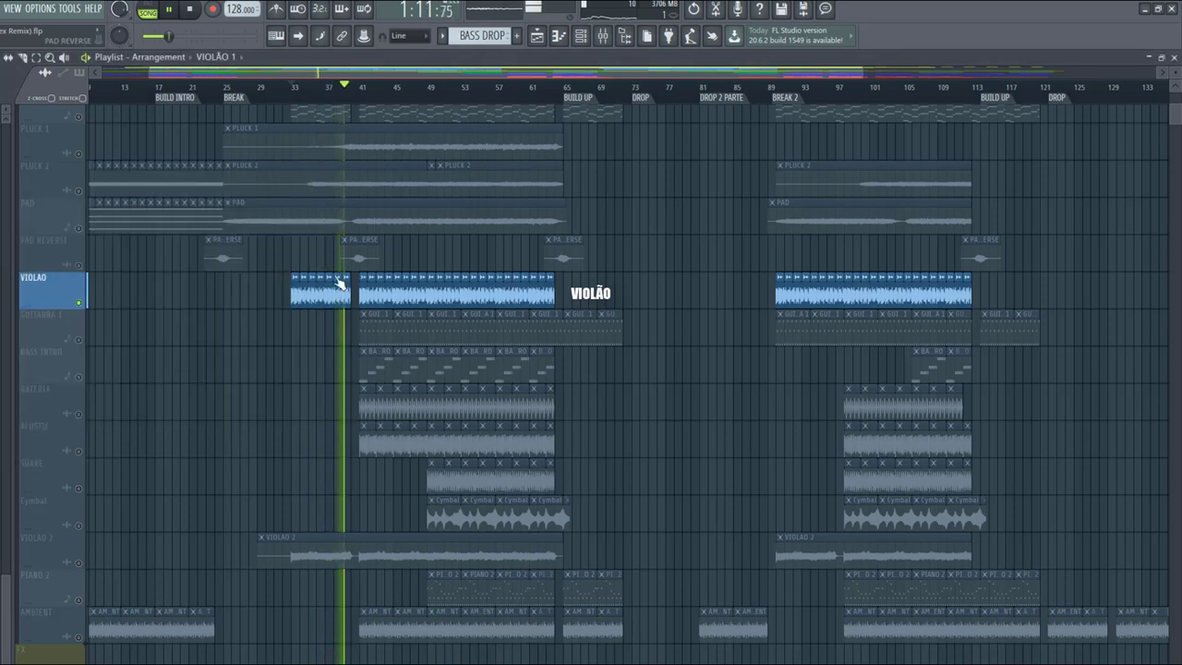
Listen to the GUITARRA 1 track from bar 41, and solo and play the BASS INTRO track
scroll(340, 282, "down", 1)
left_click(362, 87)
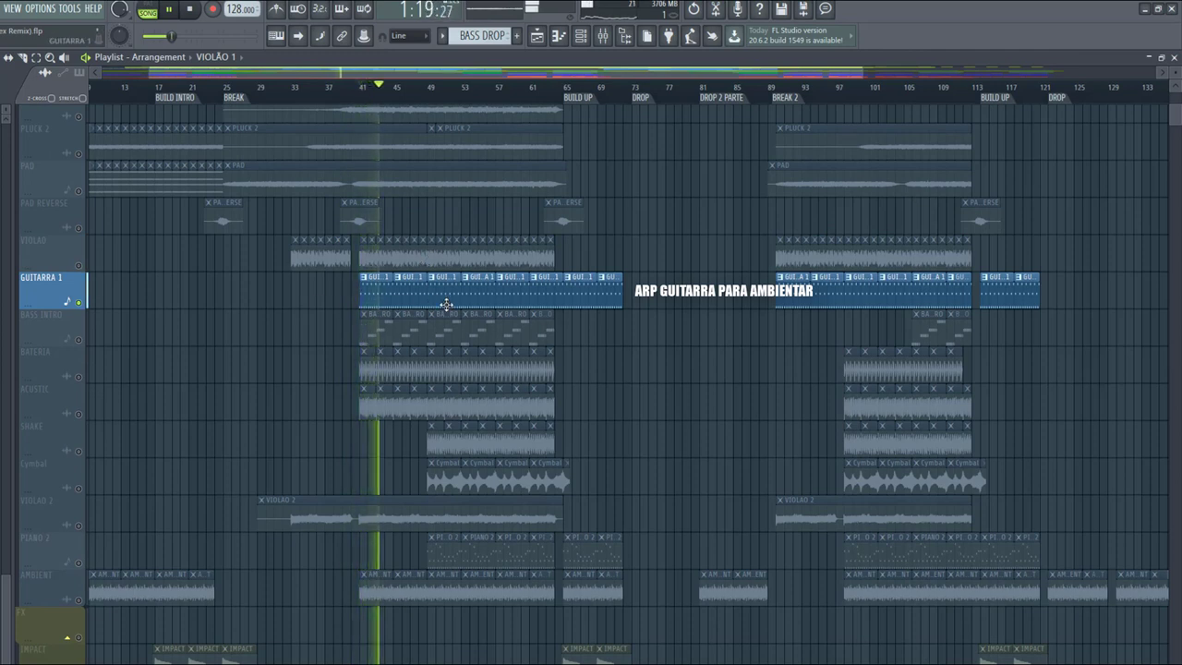
key("space")
left_click(83, 342)
key("space")
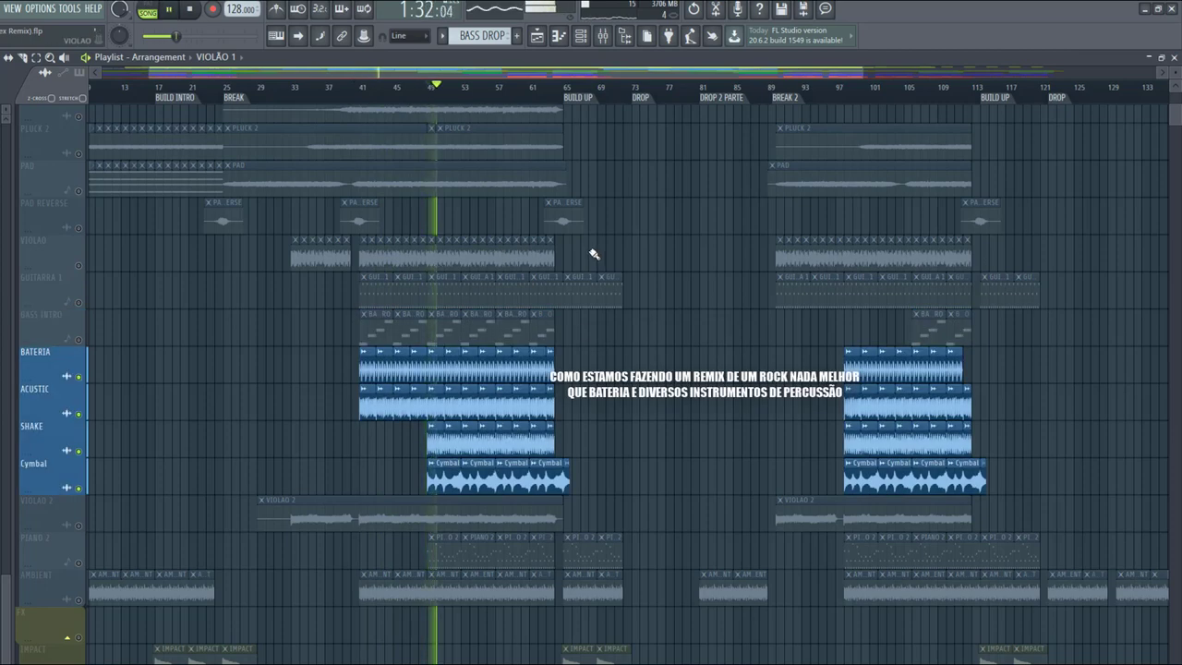
Look through the vocal and BREAK group tracks of the playlist while the song plays
scroll(675, 376, "down", 3)
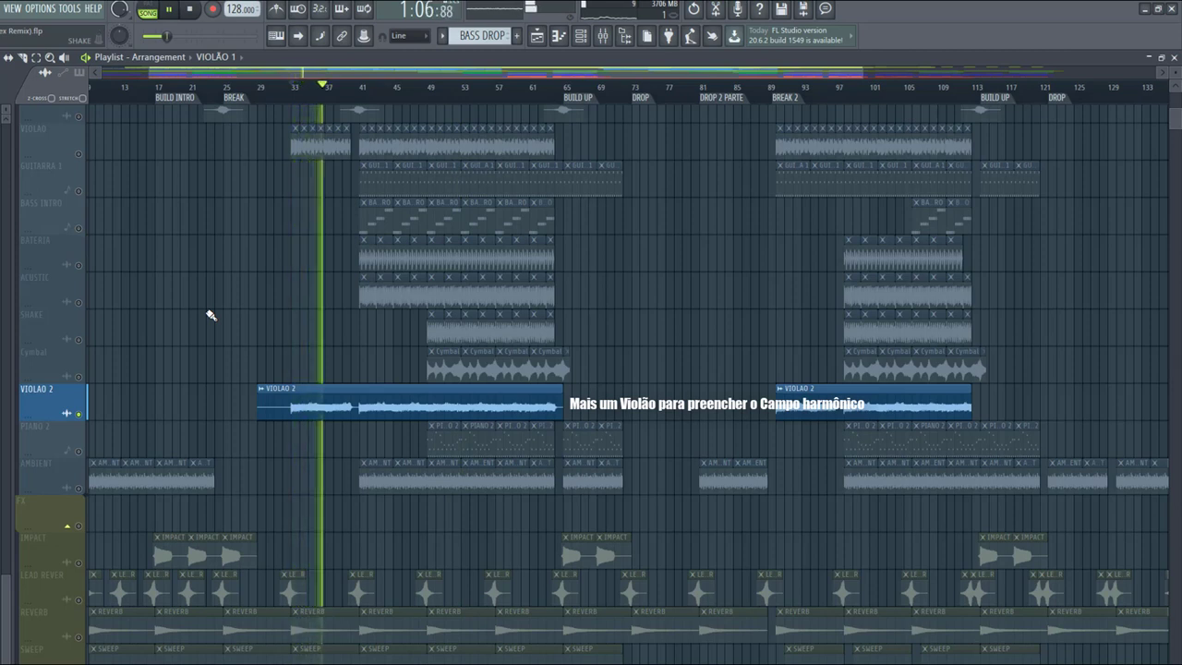
scroll(249, 269, "down", 2)
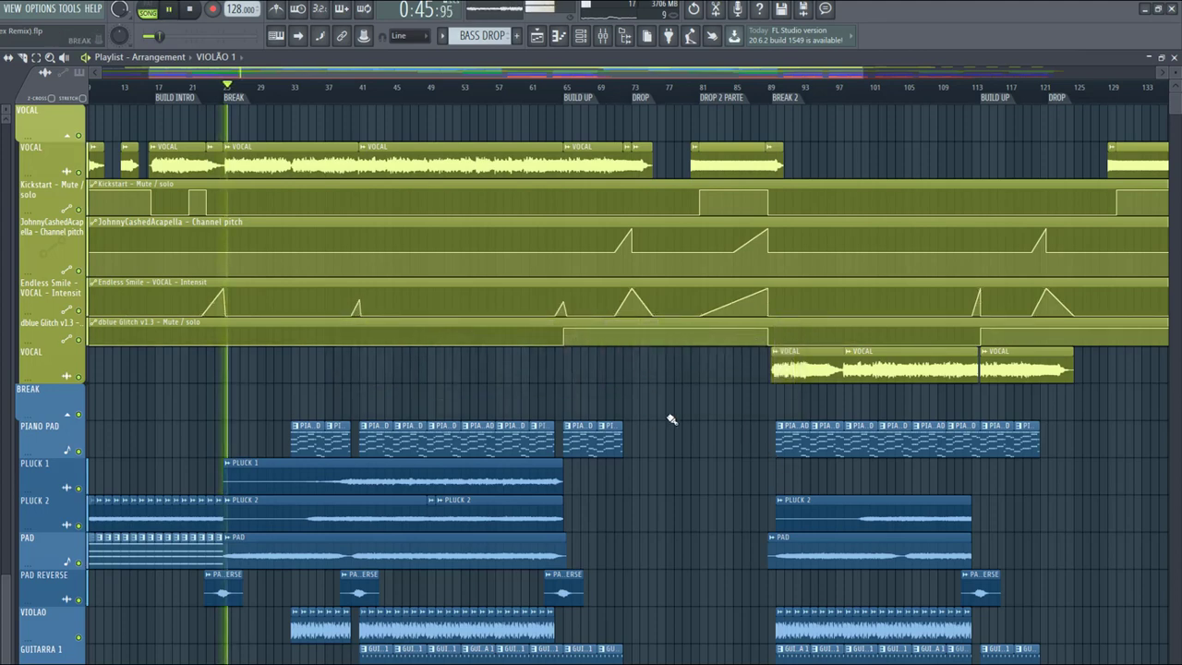
scroll(672, 420, "down", 3)
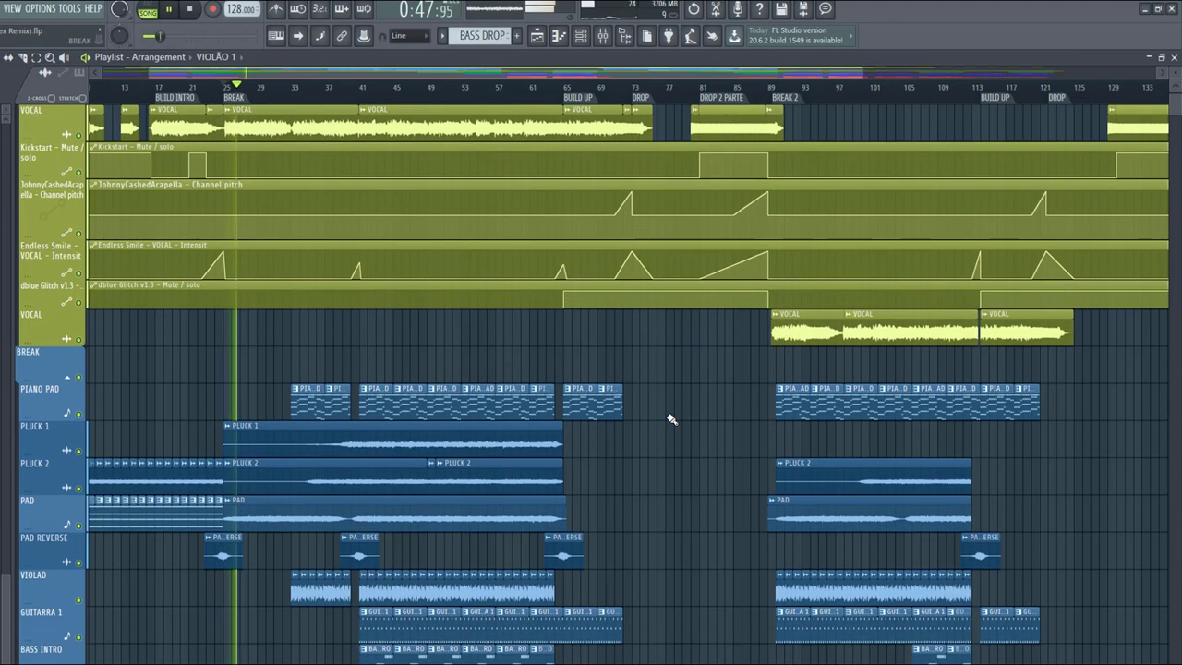
scroll(671, 420, "down", 3)
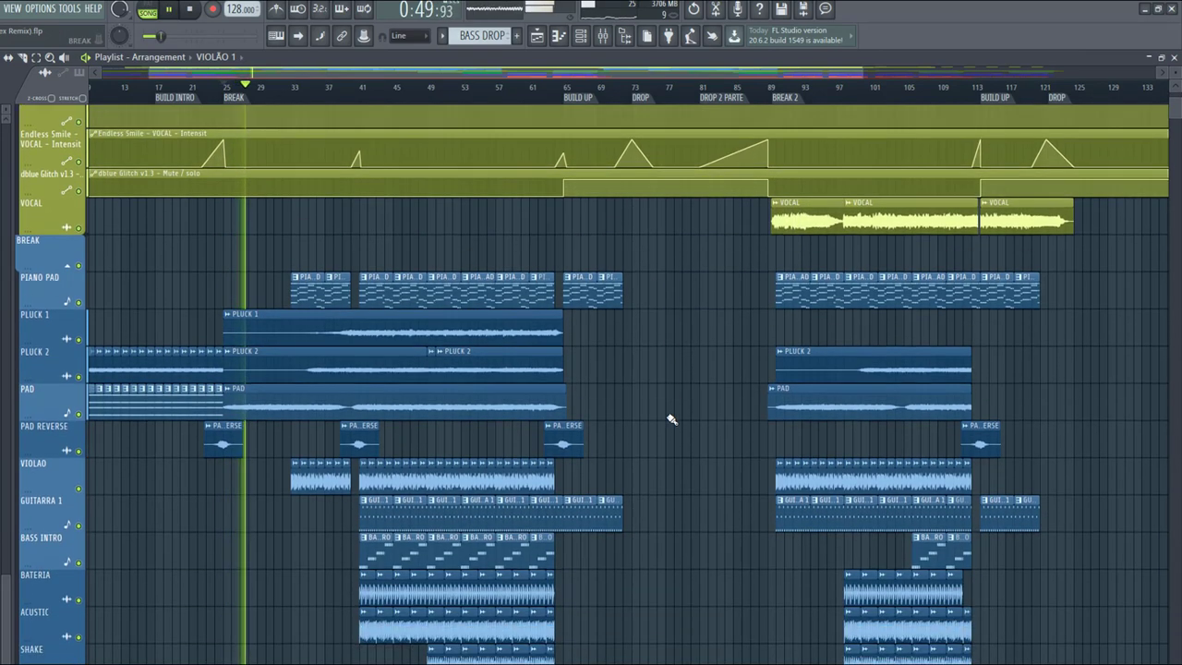
scroll(671, 420, "down", 3)
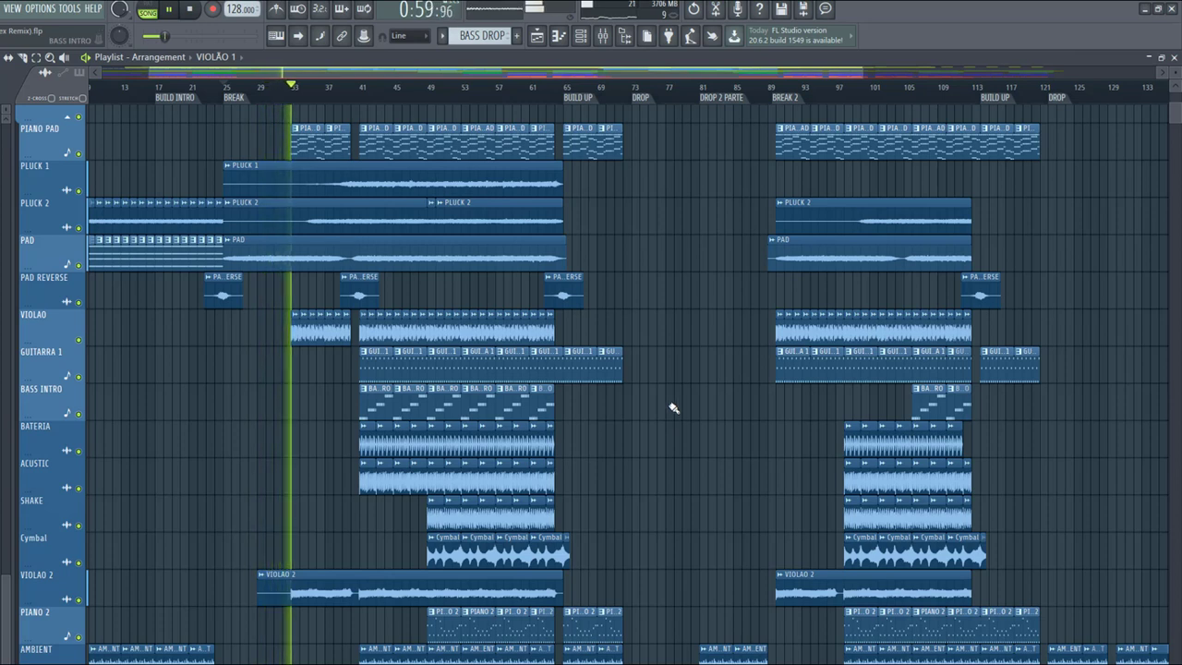
scroll(673, 408, "down", 1)
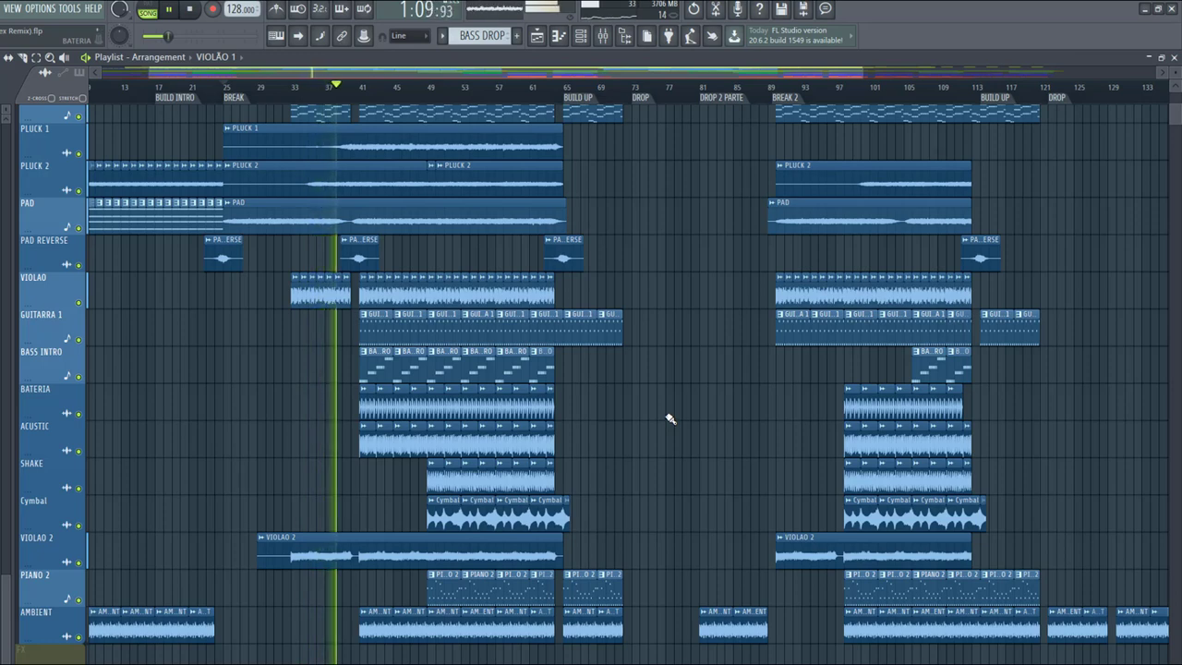
scroll(671, 419, "up", 1)
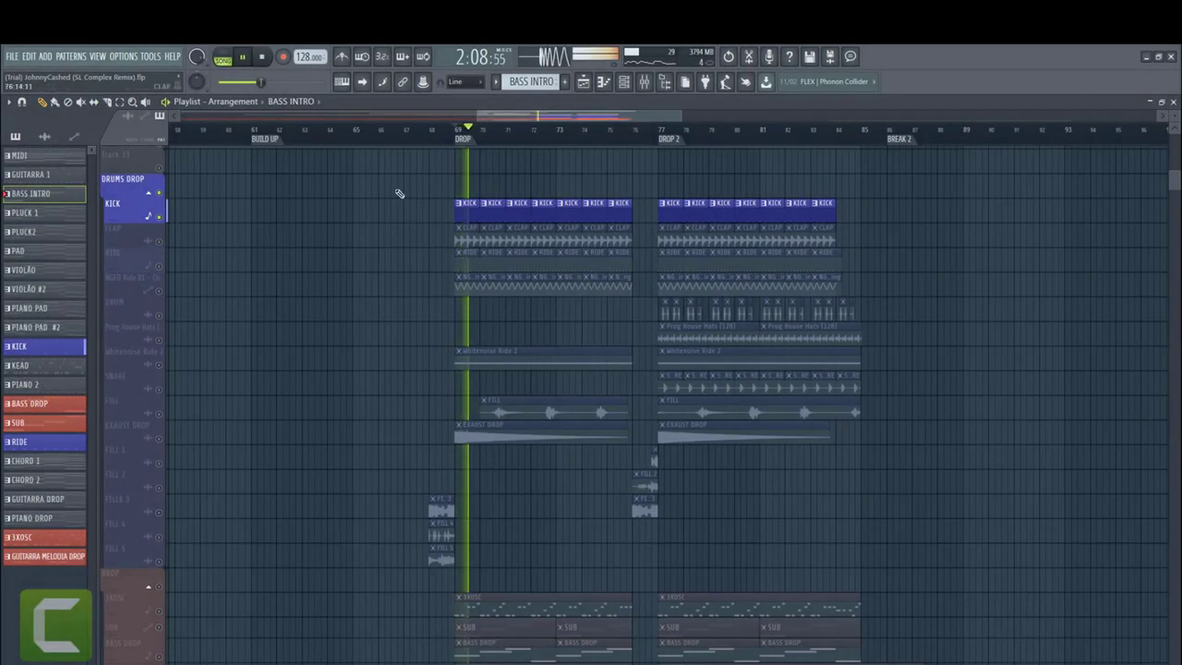
Unmute the CLAP and RIDE tracks of the DRUMS DROP group, playing the drop after each one
key("space")
left_click(162, 242)
key("space")
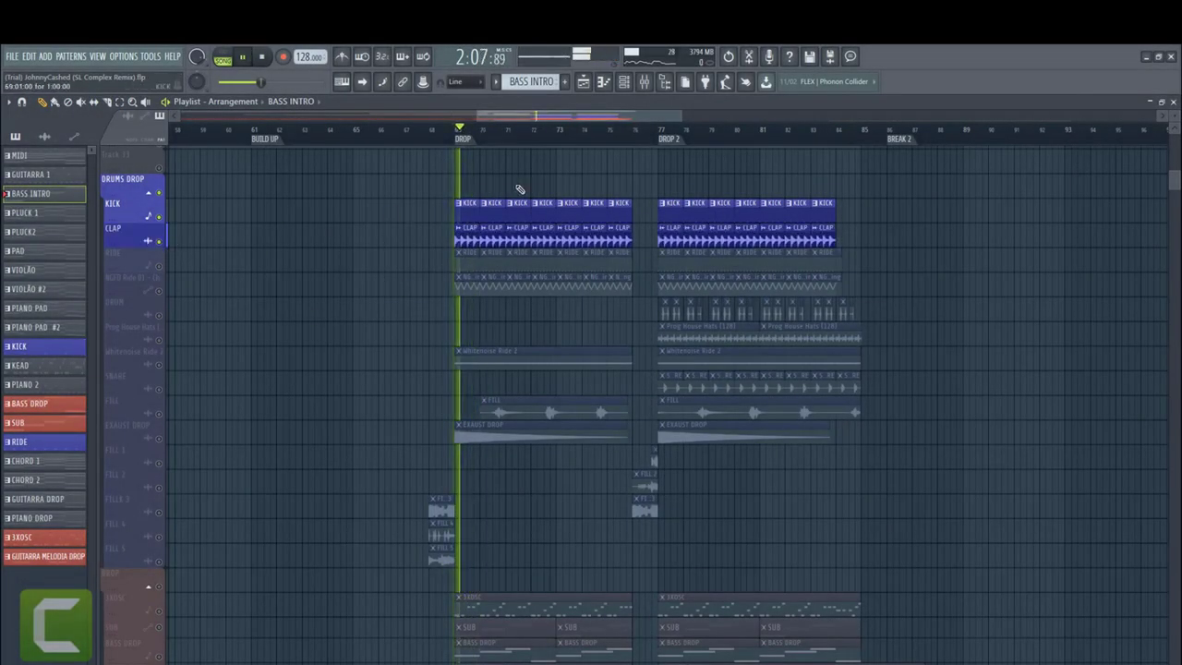
left_click(161, 267)
key("space")
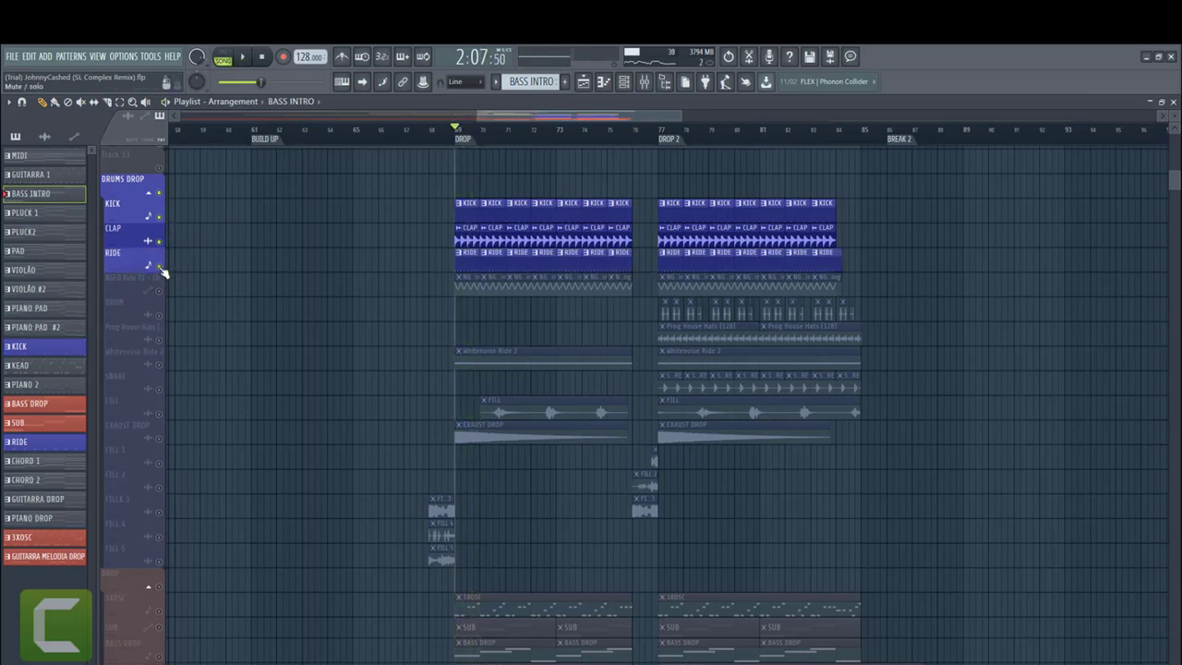
key("space")
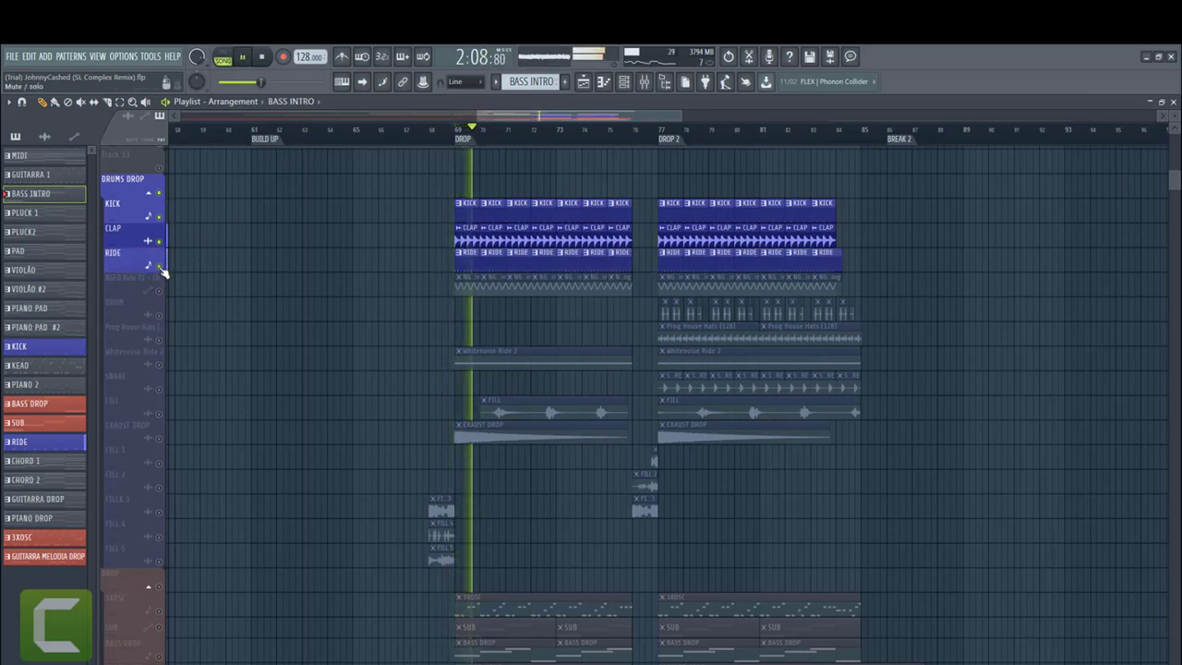
Unmute the NGFD Ride 01 automation and the Whitenoise Ride 2 track, playing the drop after each one
key("space")
left_click(159, 293)
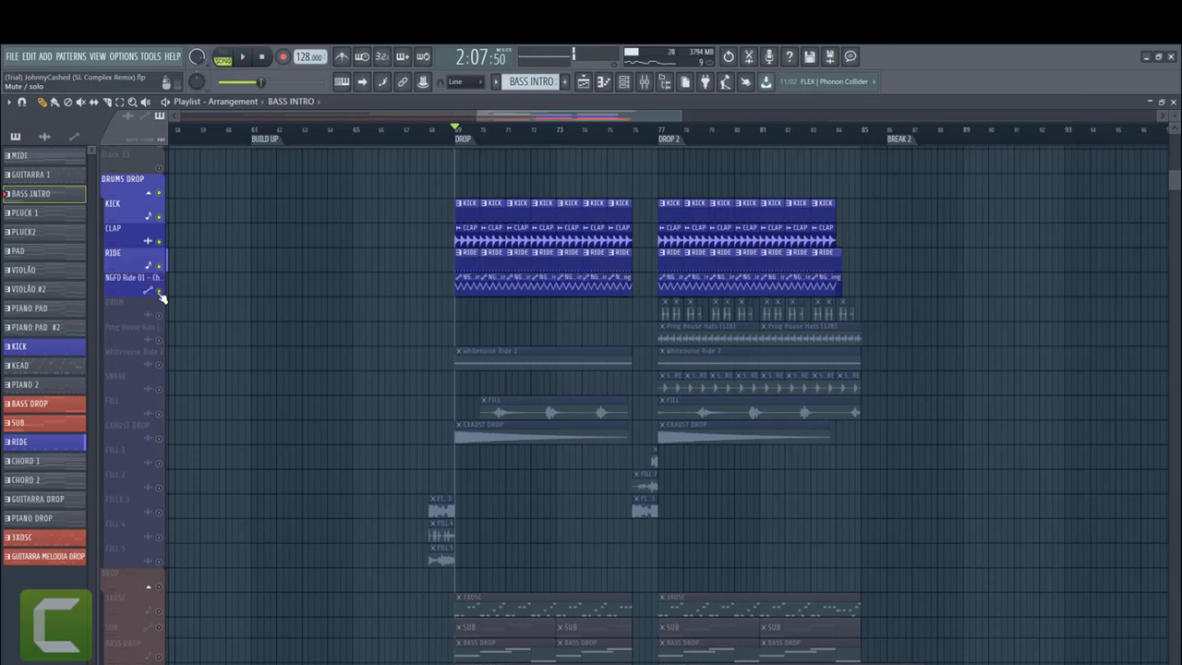
key("space")
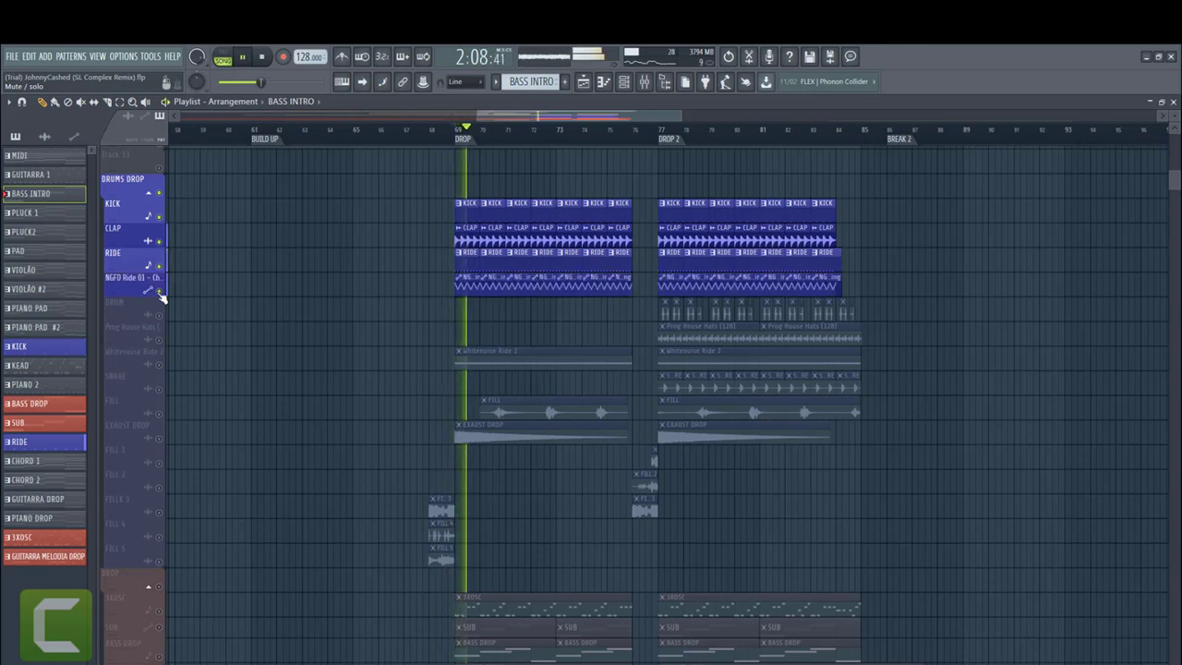
key("space")
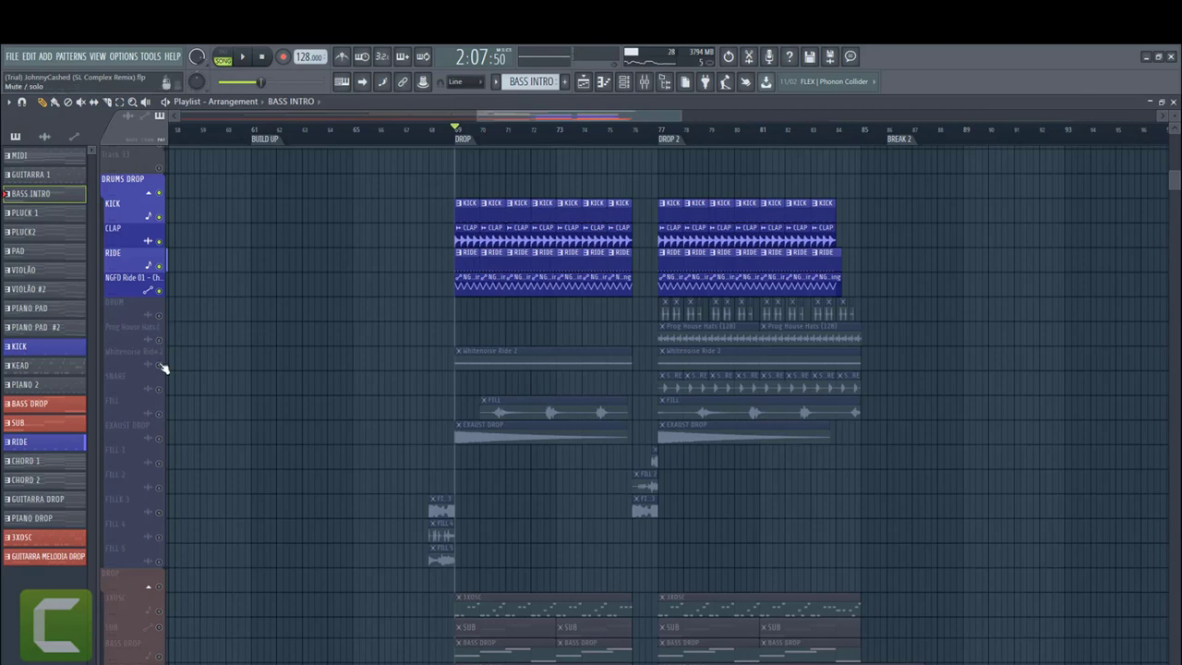
left_click(161, 365)
key("space")
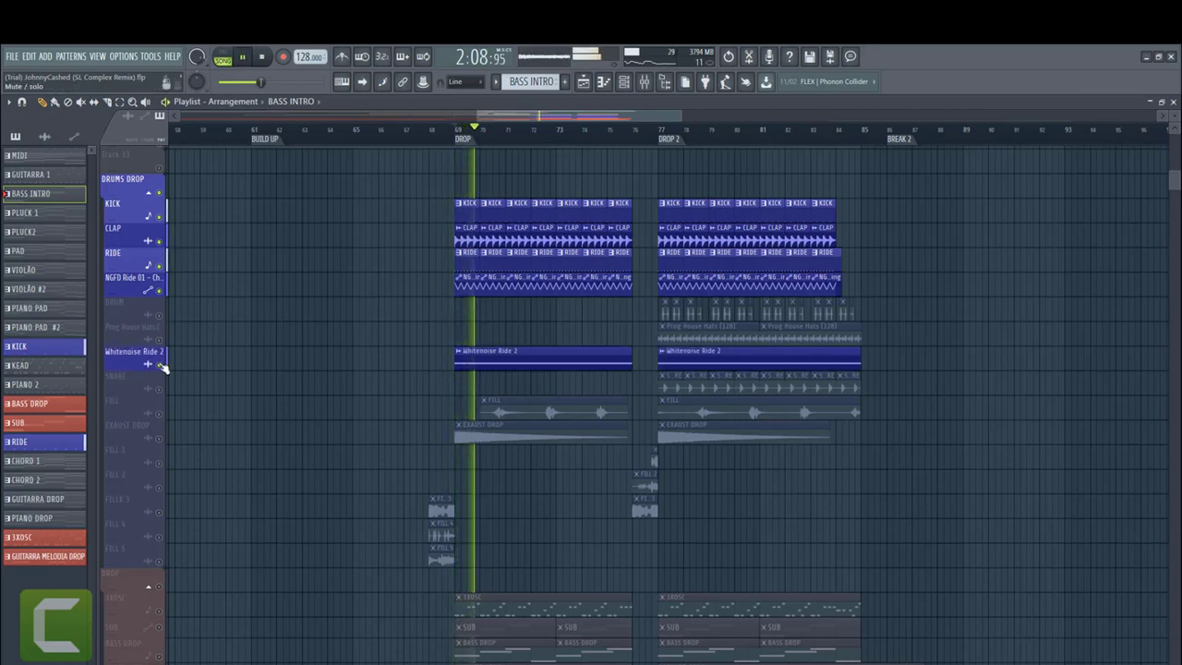
Unmute the FILL track in the DRUMS DROP group and play the drop with it
key("space")
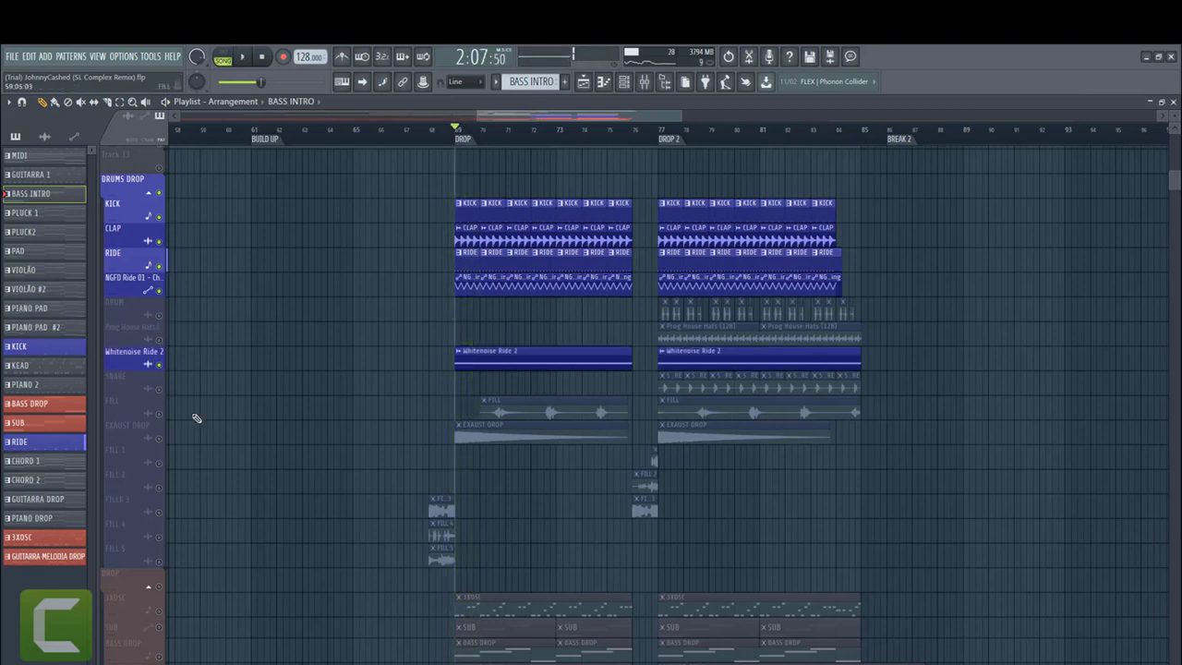
left_click(163, 417)
key("space")
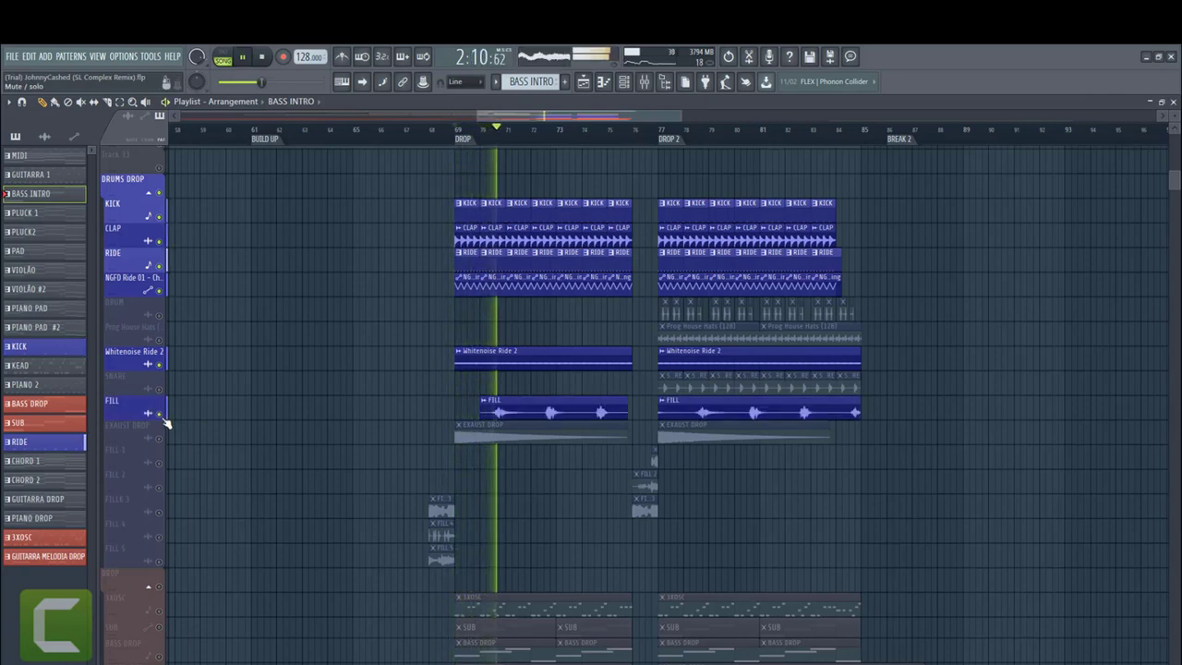
Unmute the EXAUST DROP track in the DRUMS DROP group and play the drop with it
key("space")
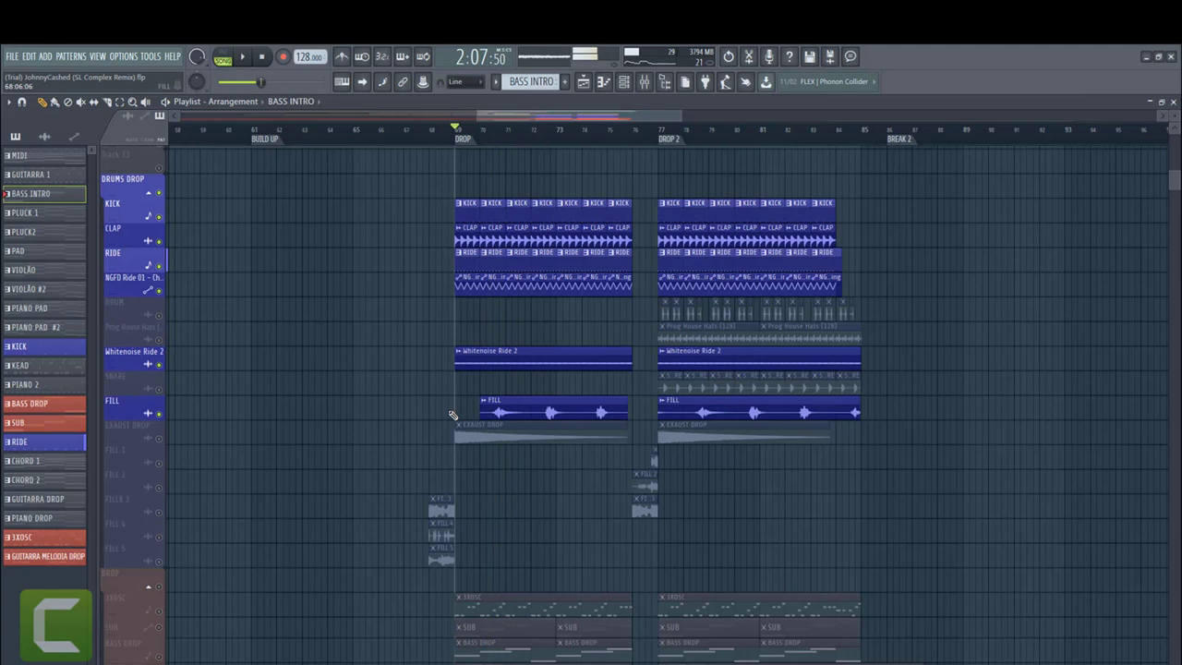
left_click(162, 439)
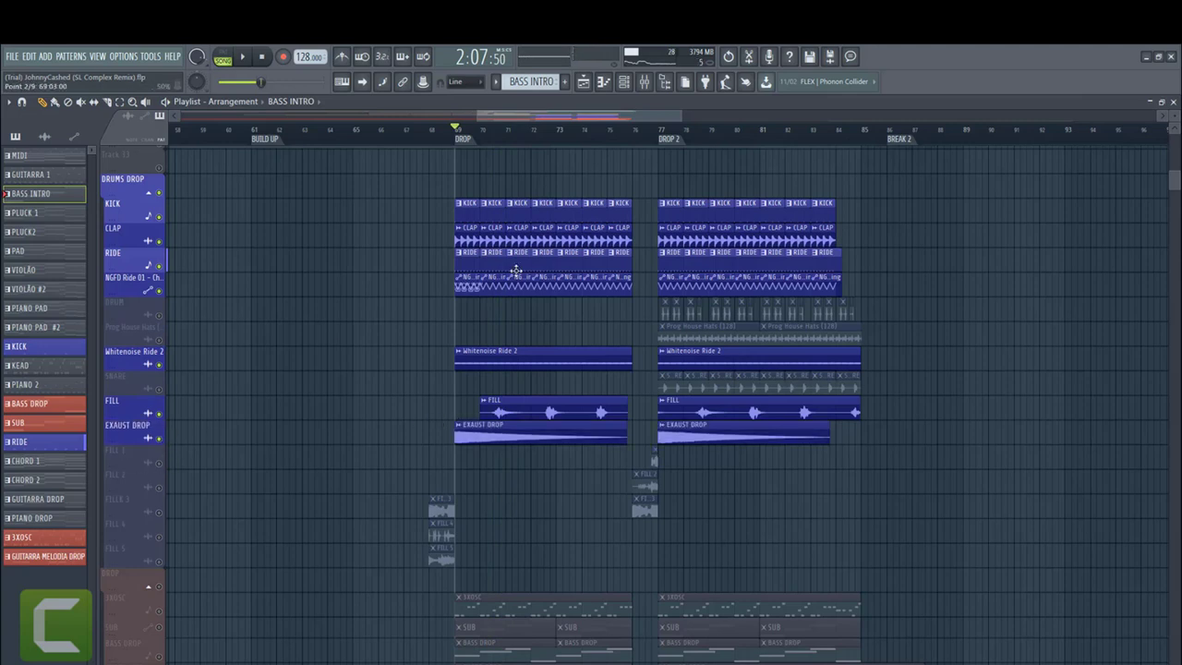
key("space")
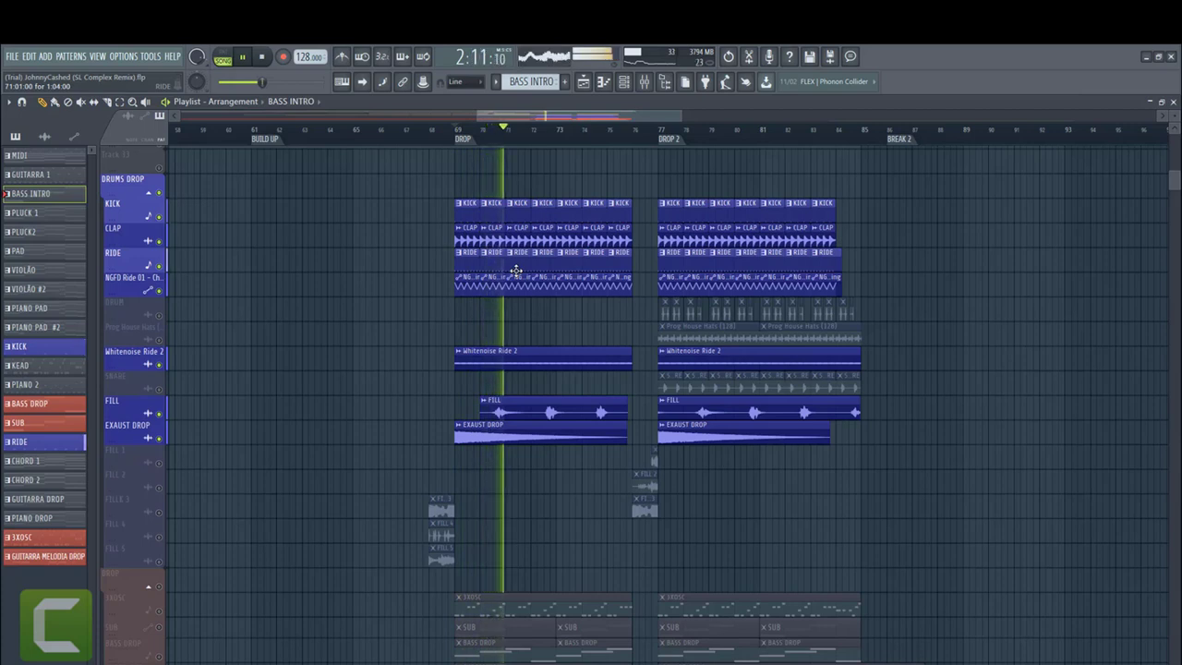
key("space")
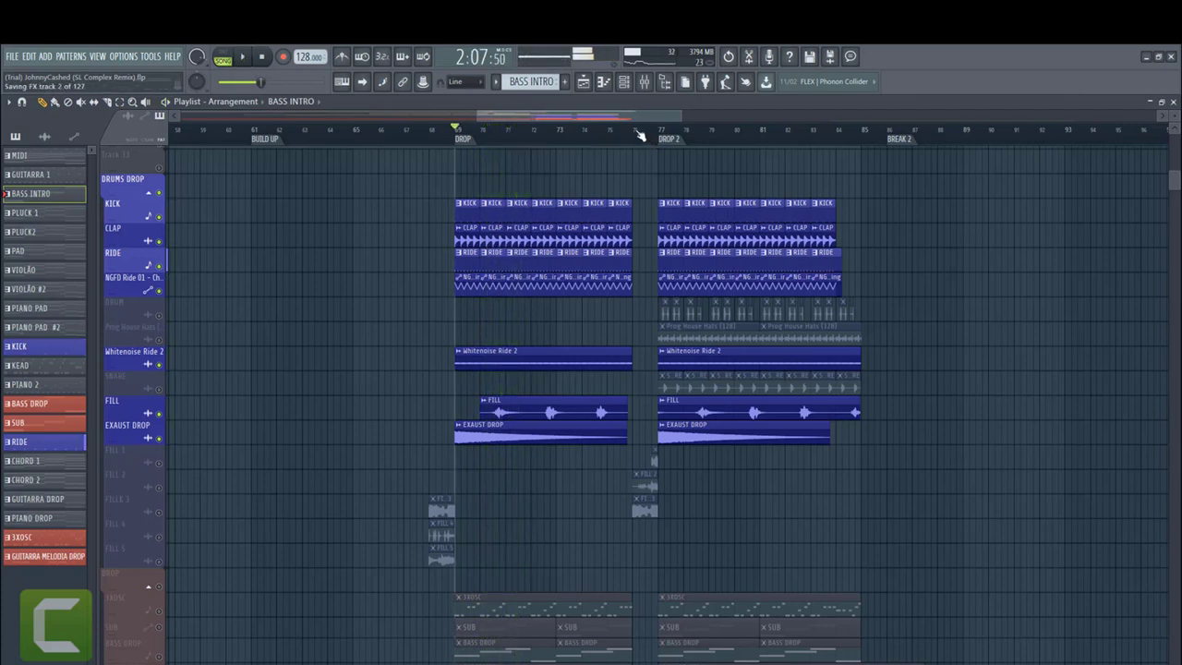
Unmute the DRUM and Prog House Hats tracks, playing the song from the DROP 2 marker after each one
left_click(637, 132)
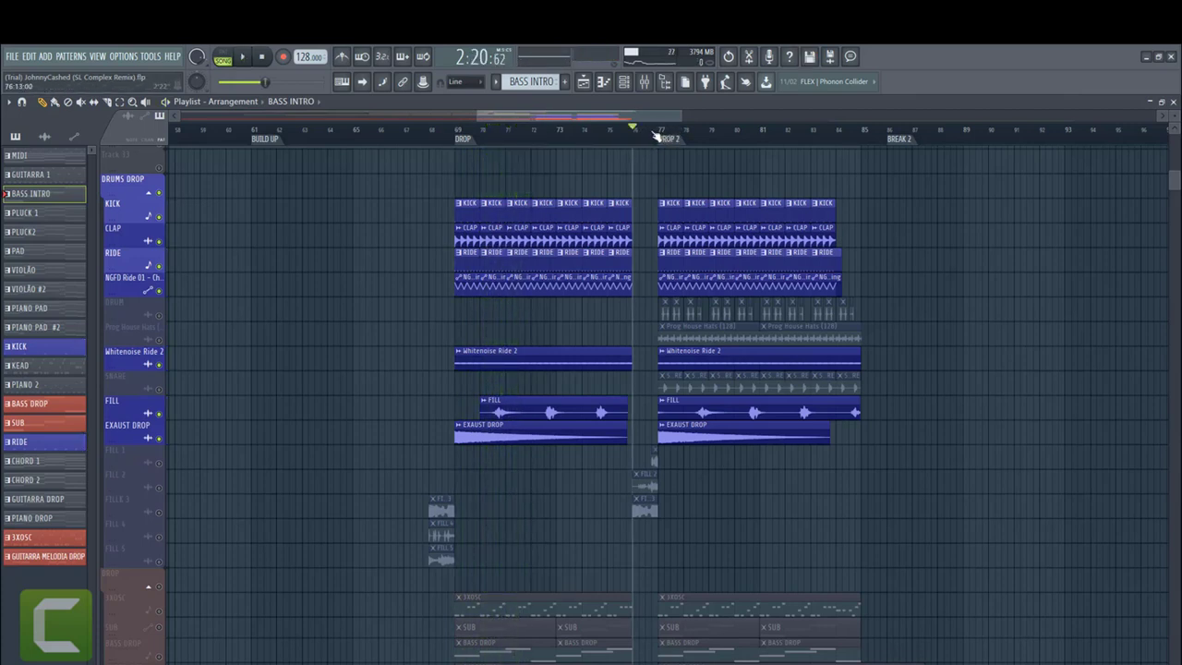
left_click(654, 133)
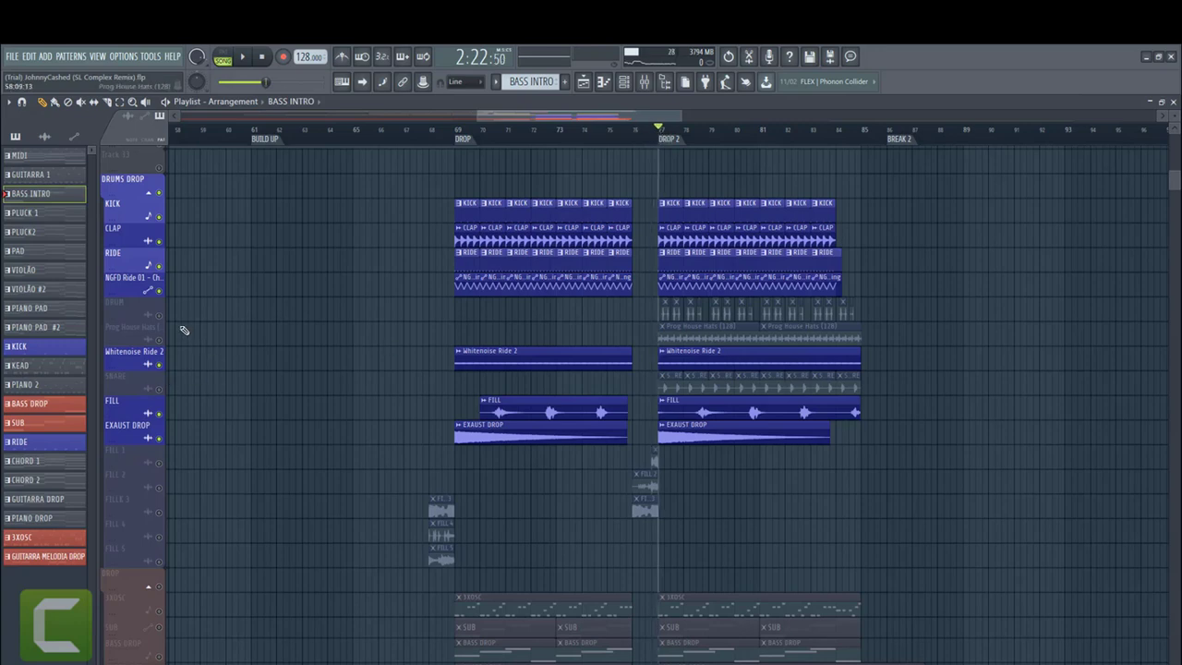
key("space")
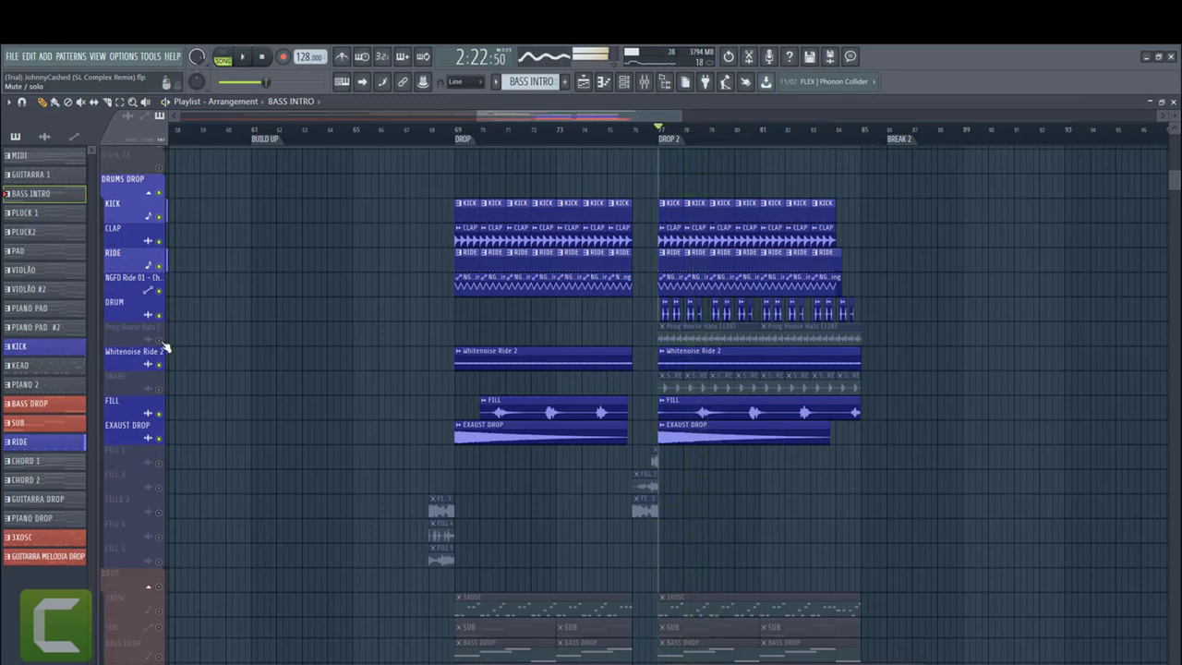
left_click(161, 340)
key("space")
key("space")
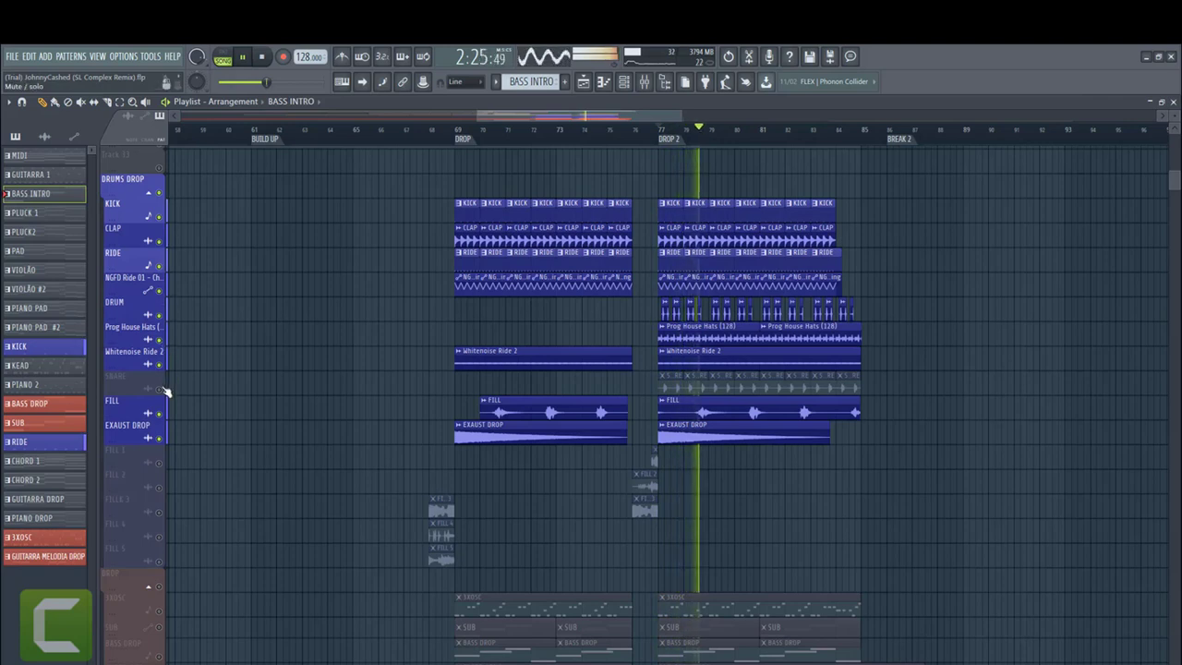
key("space")
Unmute the SNARE track and the five numbered fill tracks of the DRUMS DROP group, playing the song with them
left_click(160, 389)
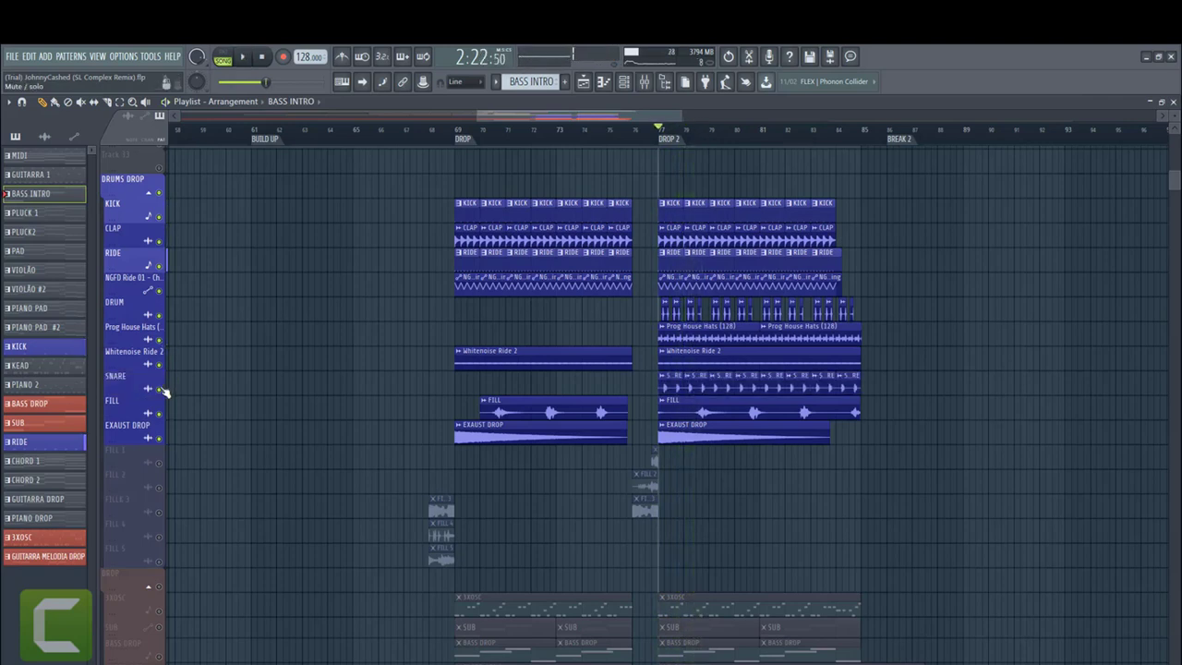
key("space")
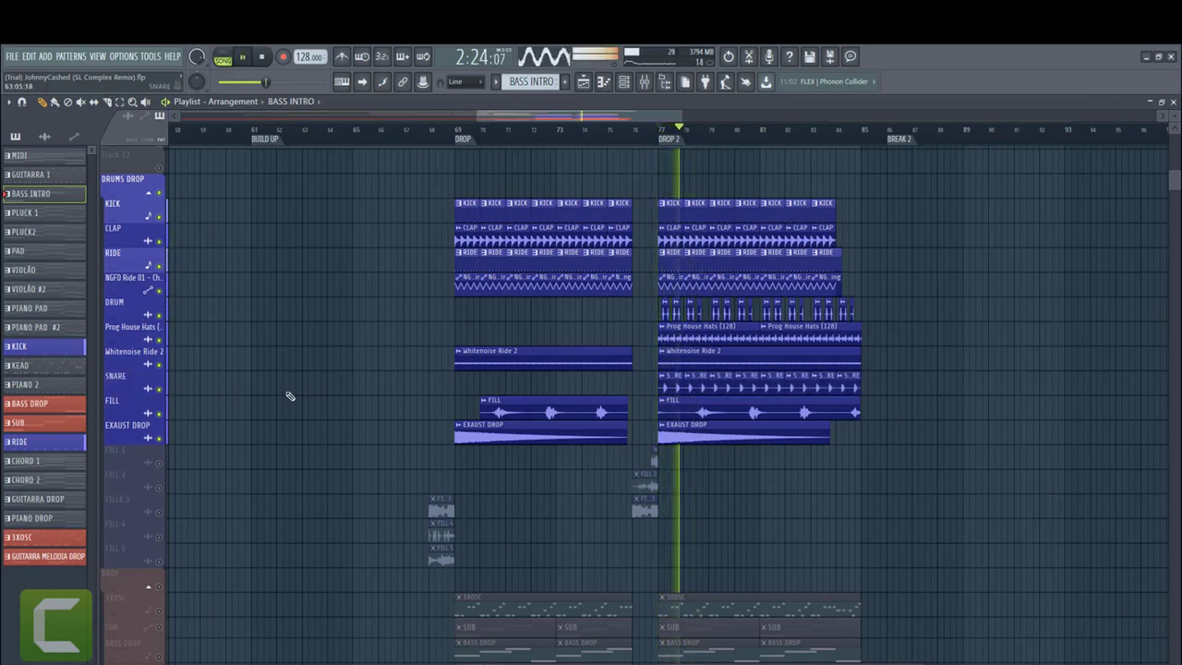
scroll(286, 396, "up", 2)
scroll(286, 395, "down", 3)
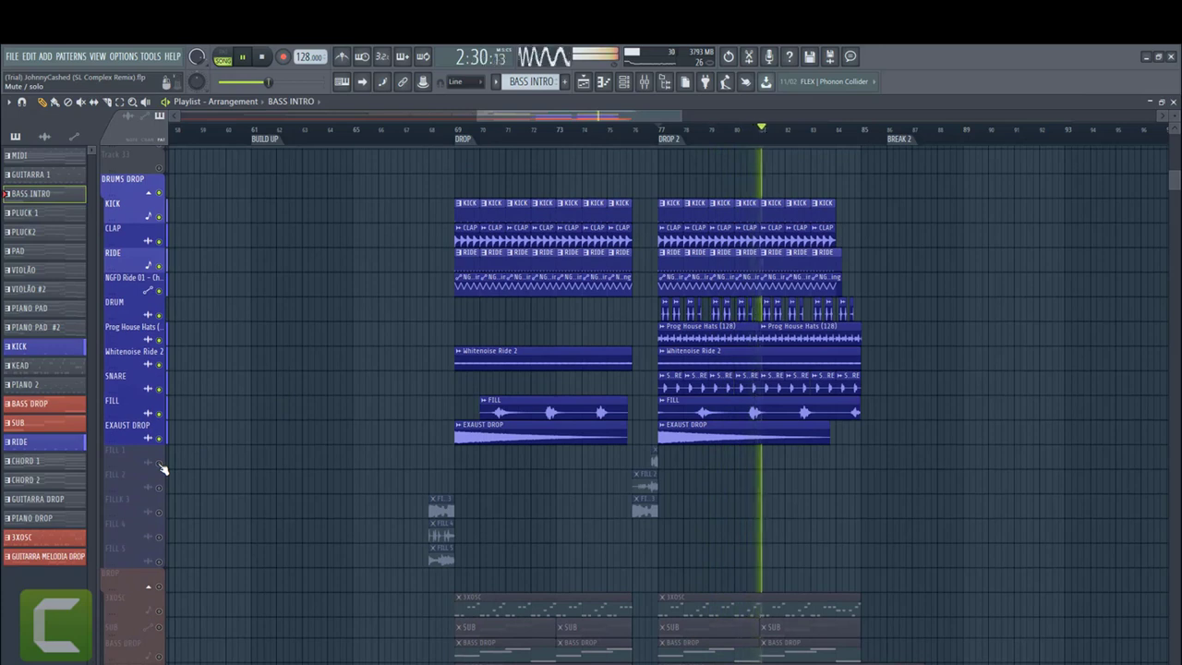
key("space")
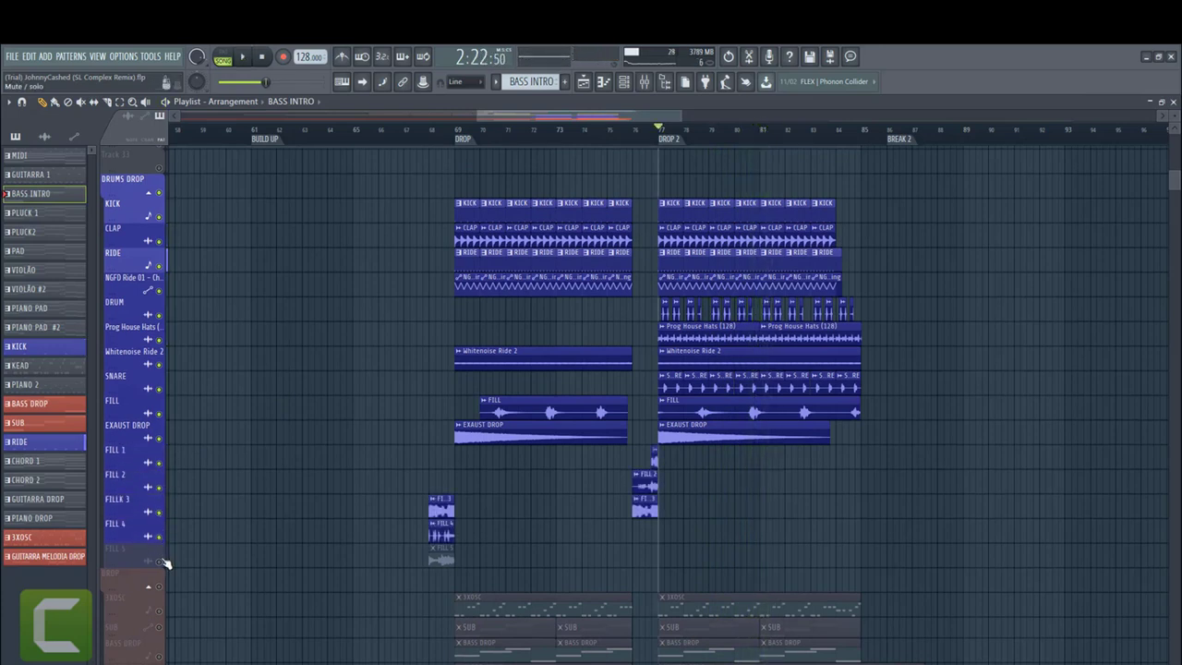
key("space")
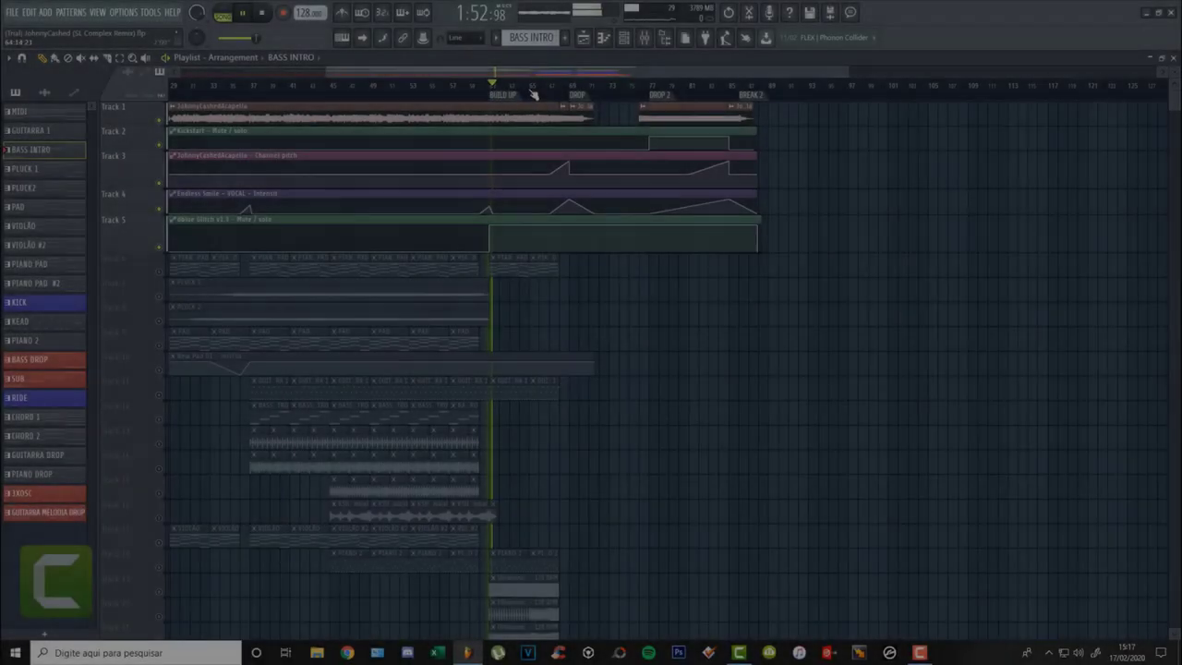
Examine the vocal's sidechain, pitch, reverb and glitch automation around the build-up and drops while the song plays
scroll(548, 94, "up", 1)
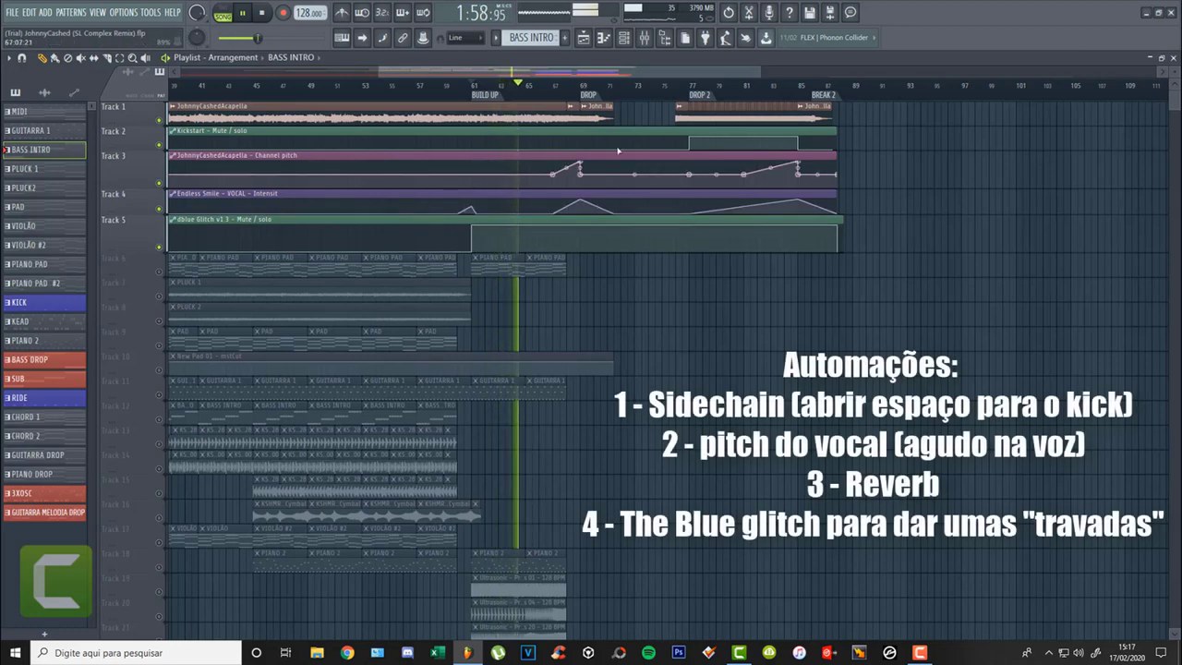
scroll(590, 96, "up", 1)
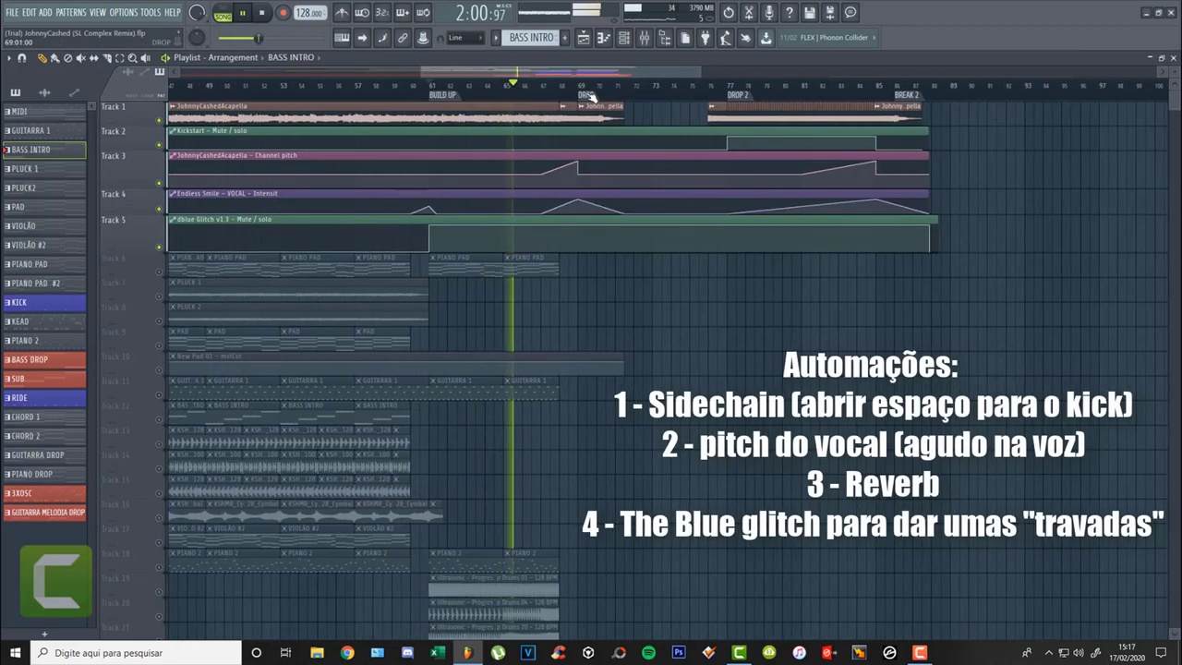
scroll(621, 96, "up", 1)
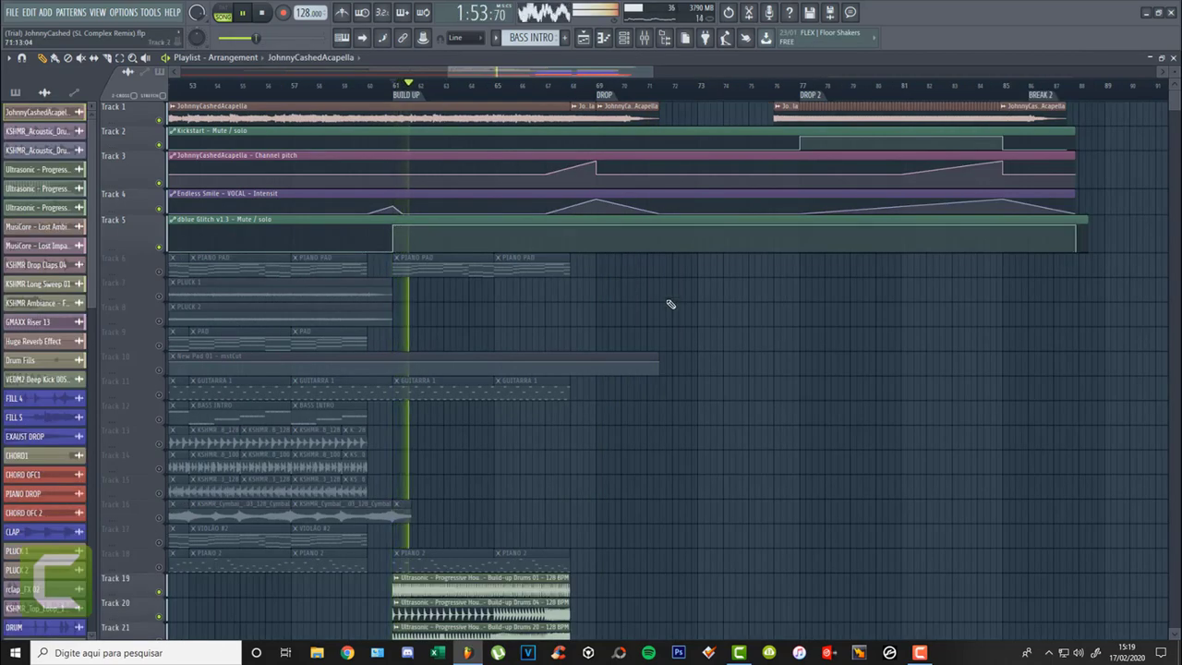
Place a second MusiCore - Lost Impact clip on Track 23 at bar 65, directly after the existing one
scroll(662, 308, "down", 2)
scroll(661, 308, "down", 8)
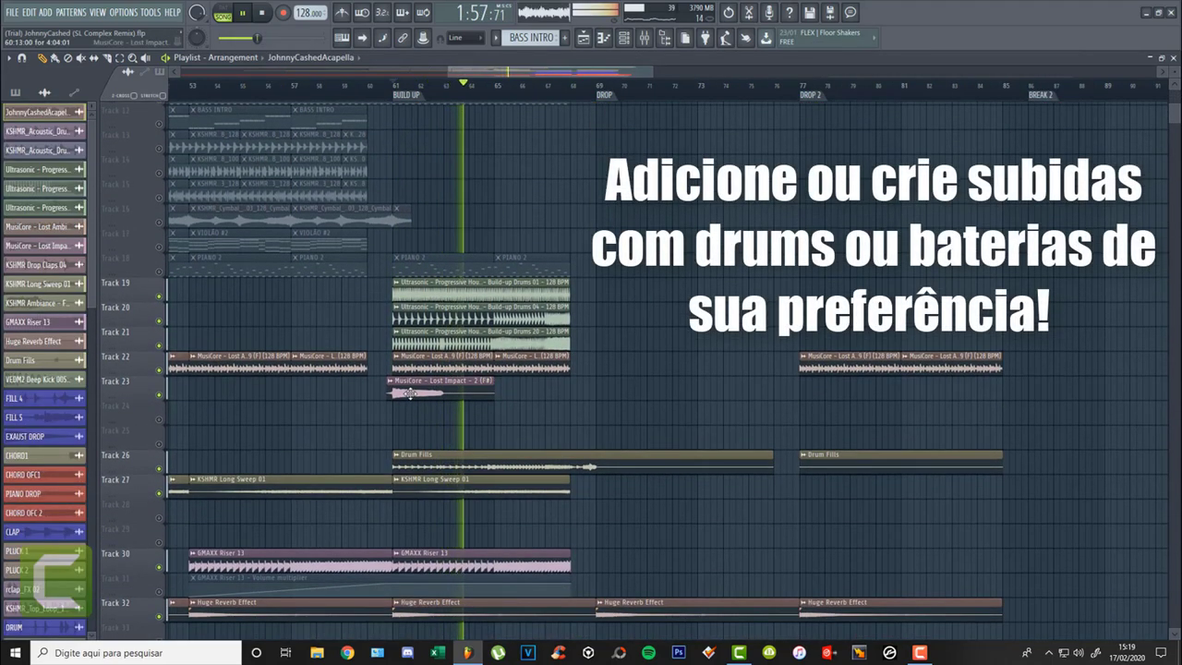
left_click(505, 388)
left_click_drag(505, 388, 514, 388)
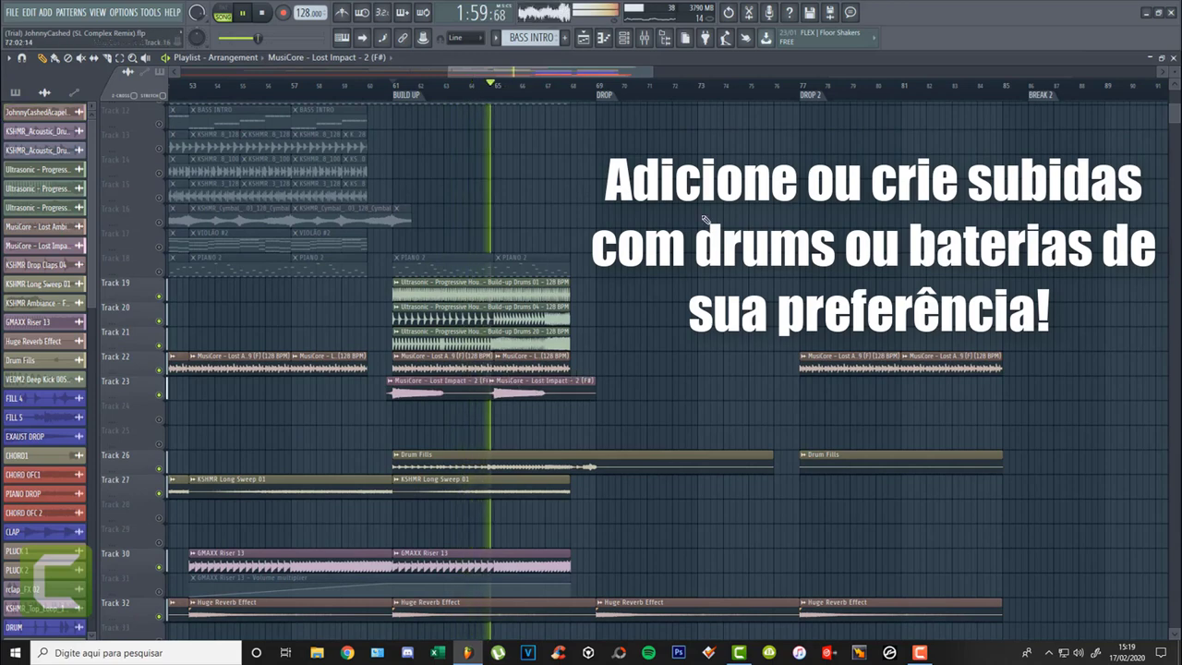
Look through the automation, build-up and DRUMS DROP tracks while the build-up and first drop play
scroll(646, 221, "down", 5)
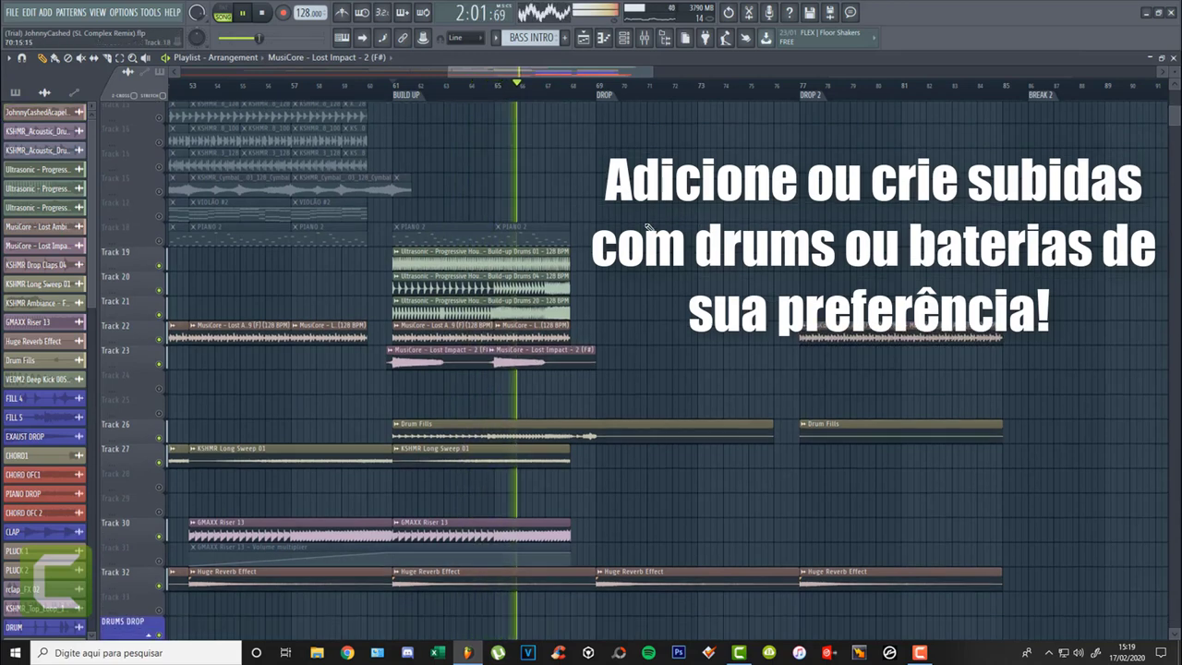
scroll(627, 230, "up", 17)
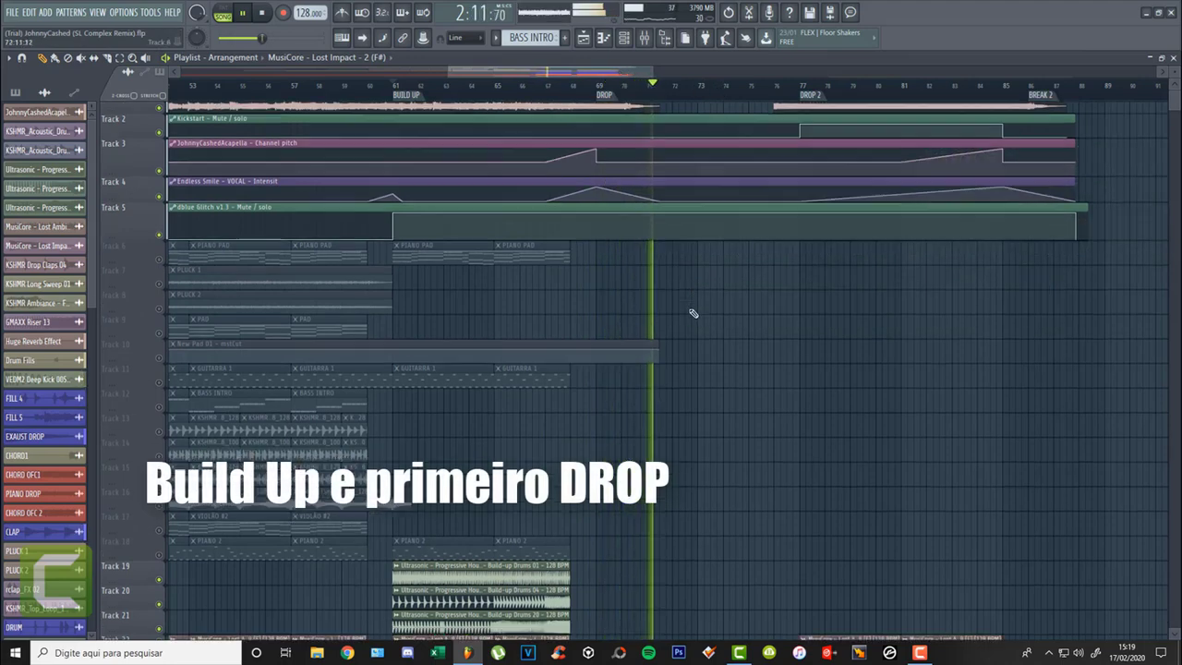
scroll(691, 314, "down", 5)
scroll(693, 314, "down", 5)
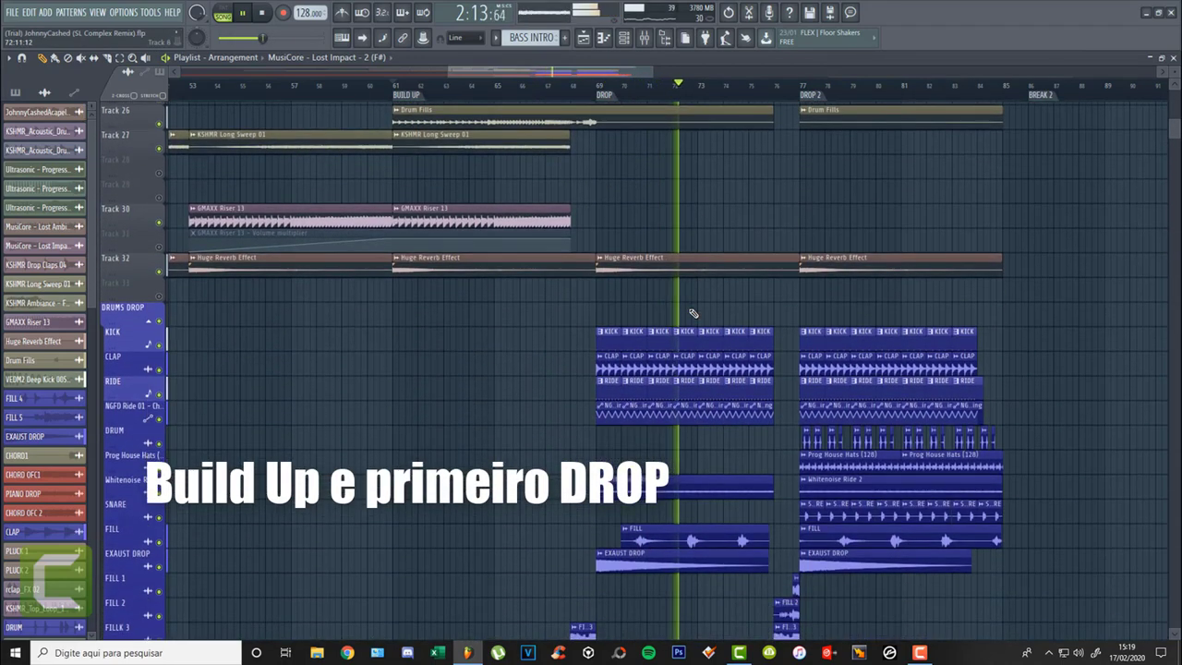
scroll(693, 314, "down", 4)
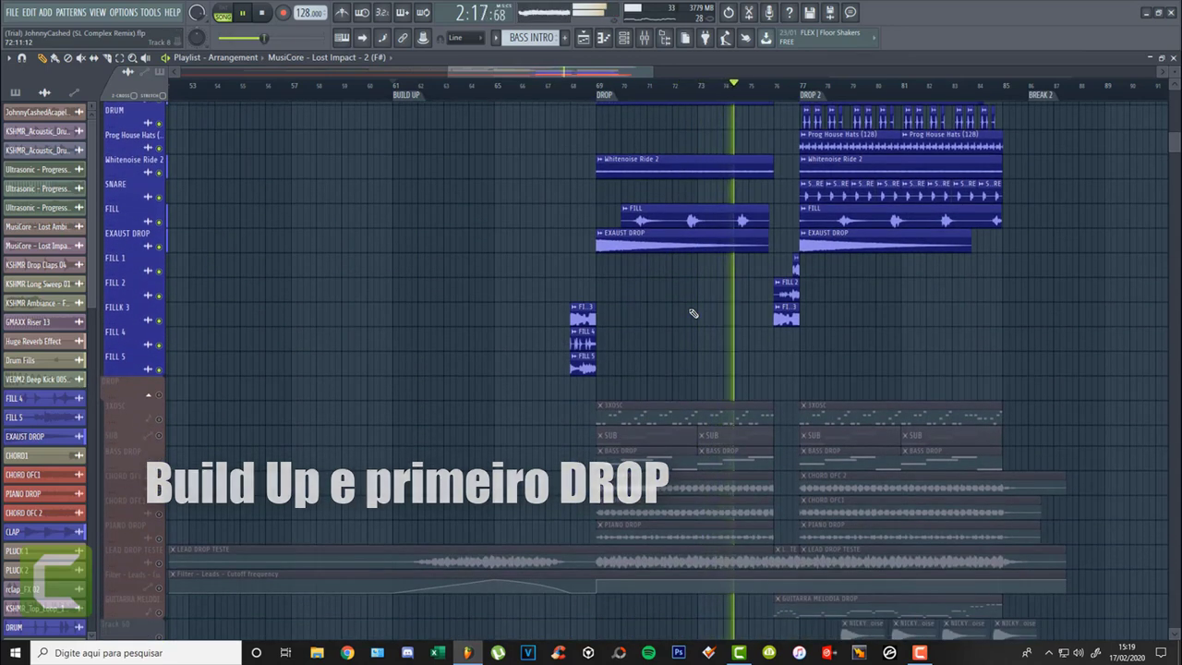
scroll(693, 314, "up", 1)
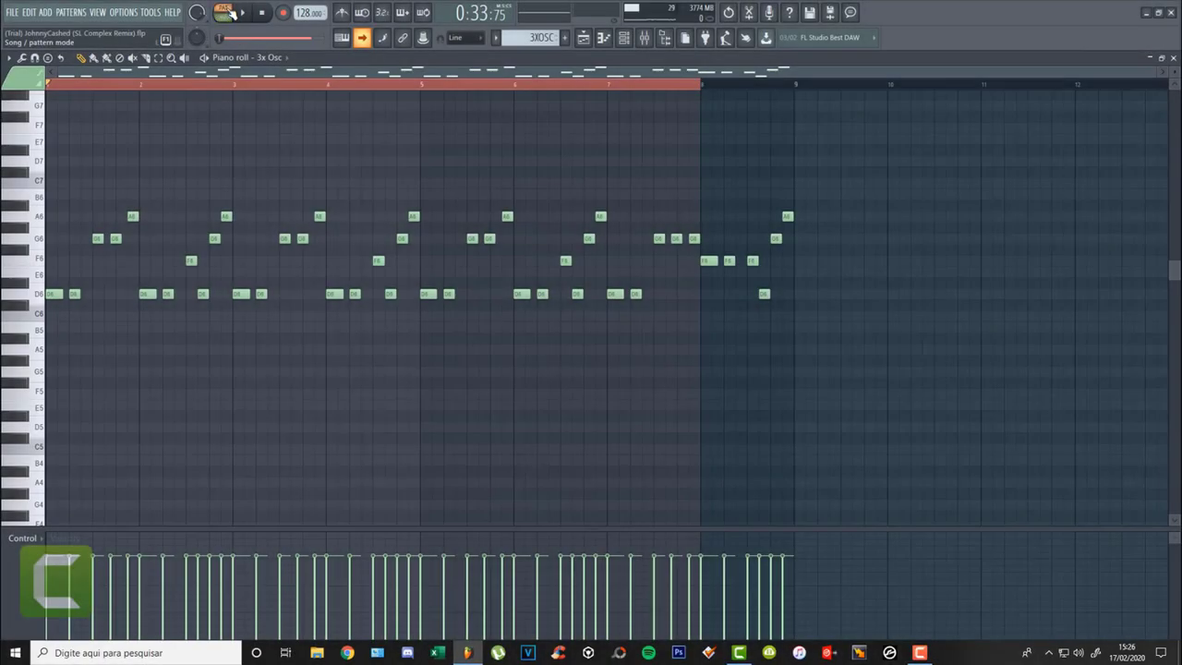
Play the 3XOSC, SUB and BASS DROP patterns, examining the notes of their channels in the piano roll
left_click(242, 13)
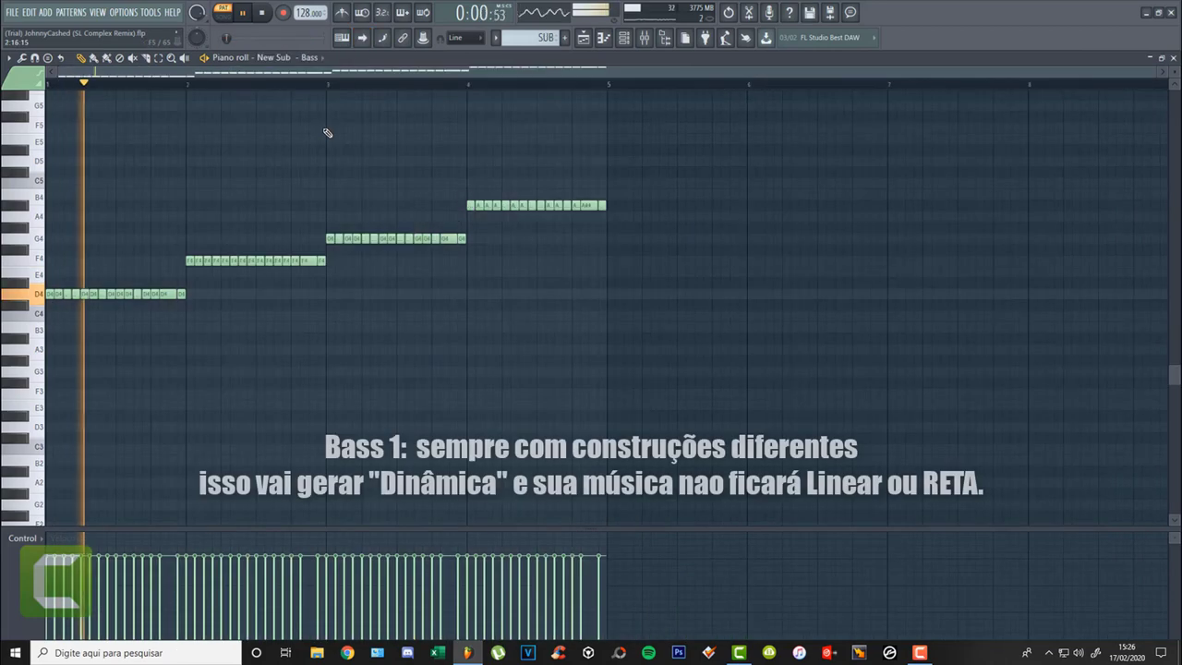
key("F6")
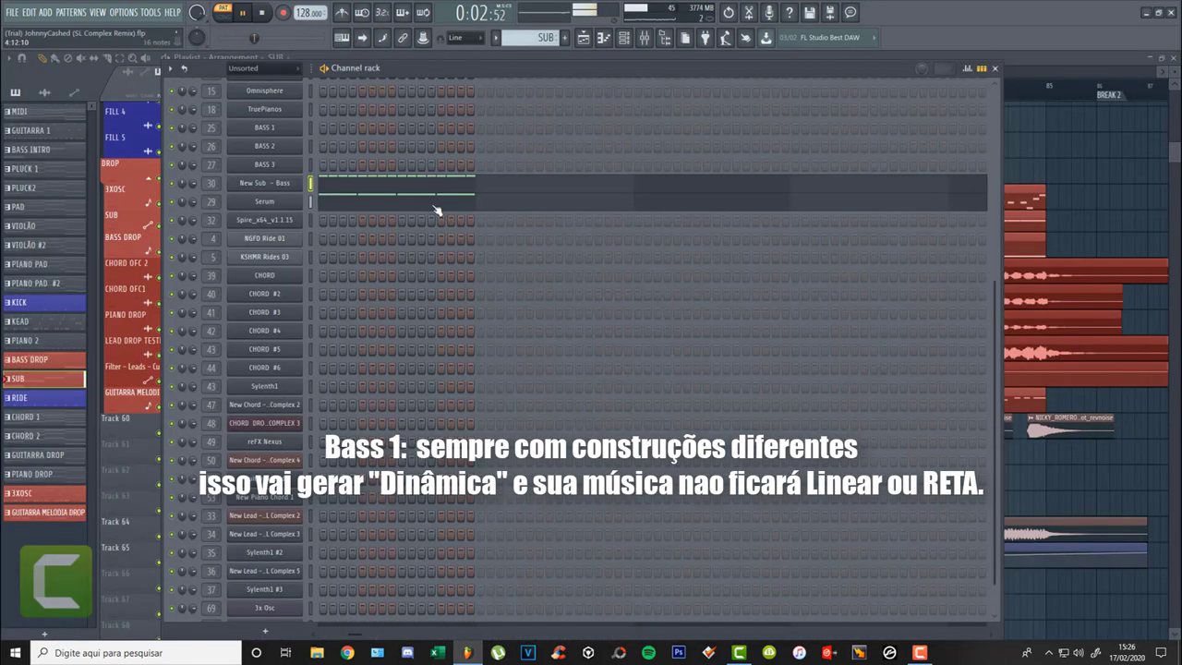
left_click(391, 205)
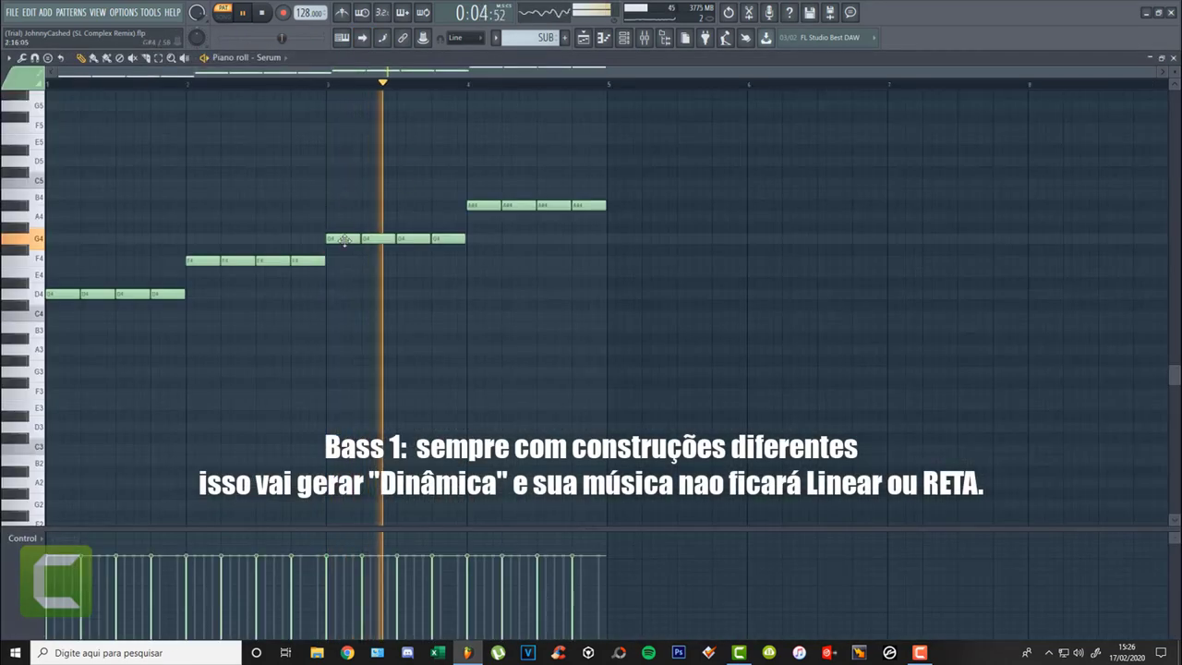
key("F6")
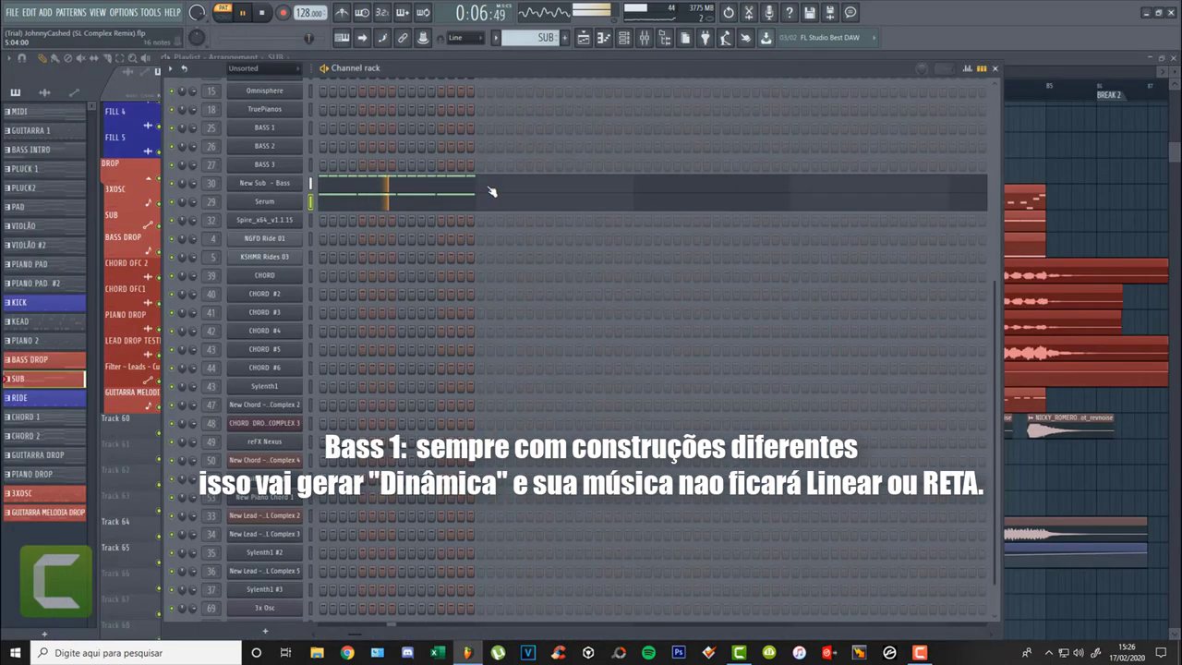
left_click(483, 189)
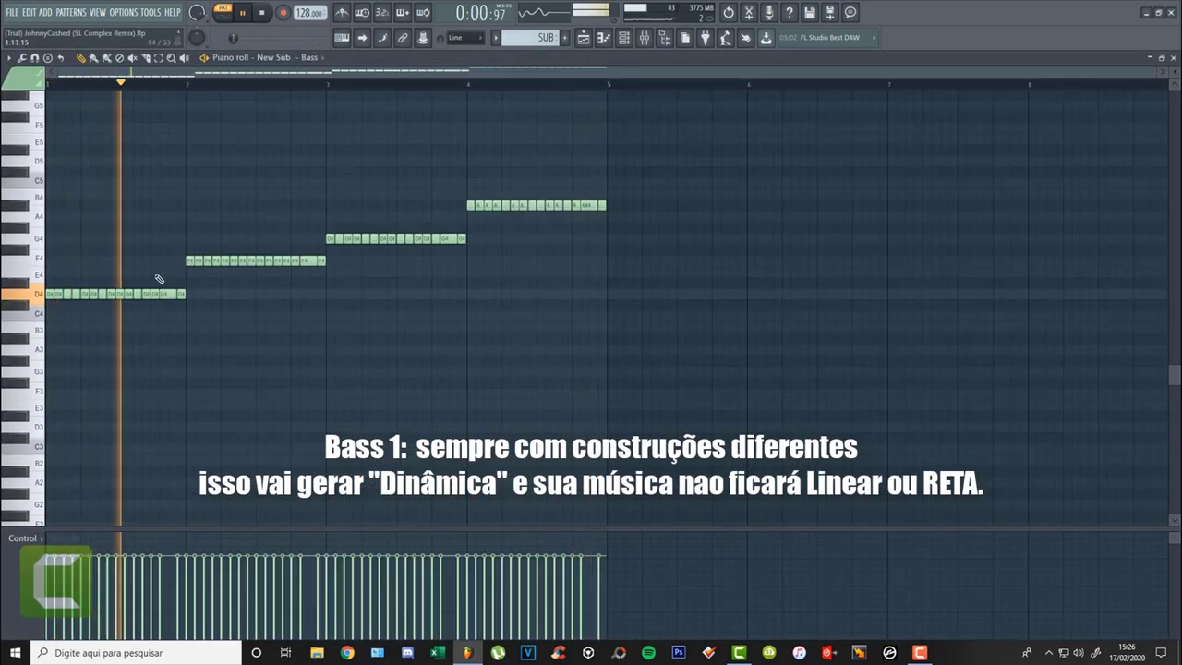
key("F6")
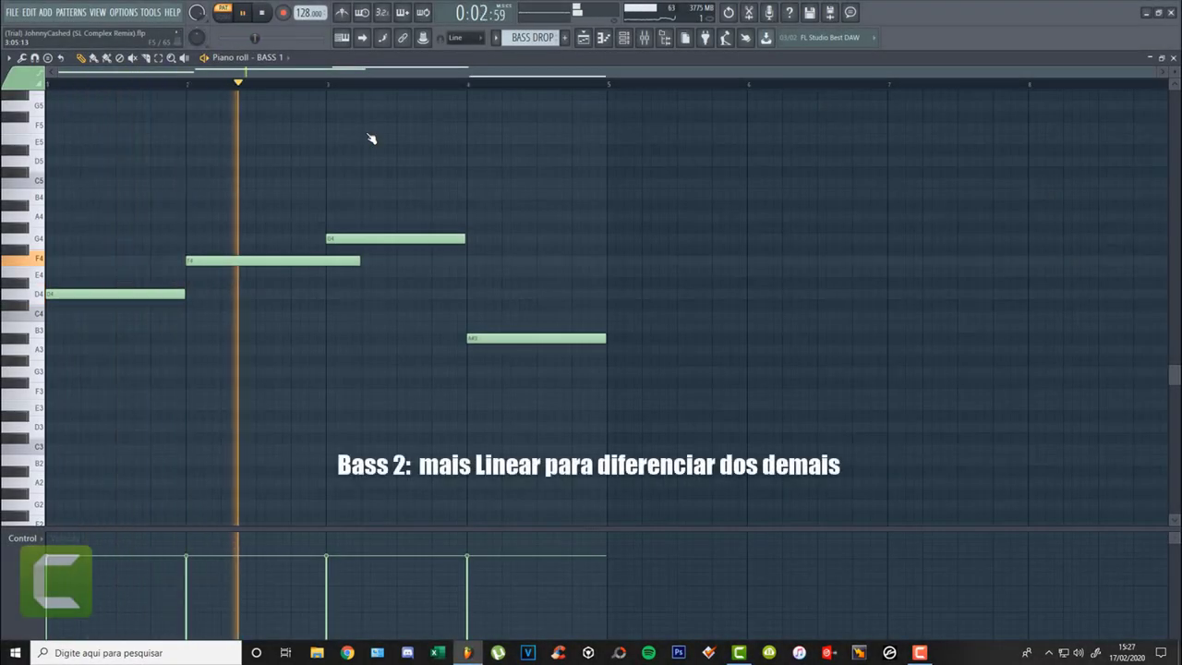
Examine the Sylenth1 chord notes of the CHORD 2 pattern in the piano roll while it plays
key("F6")
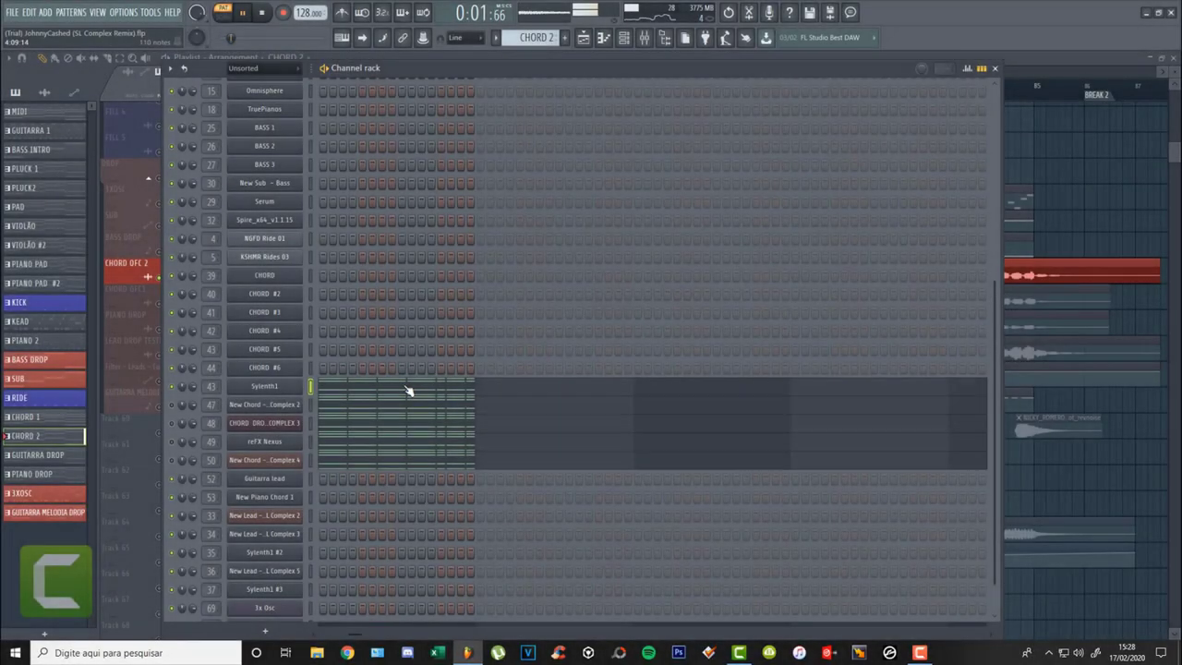
left_click(409, 394)
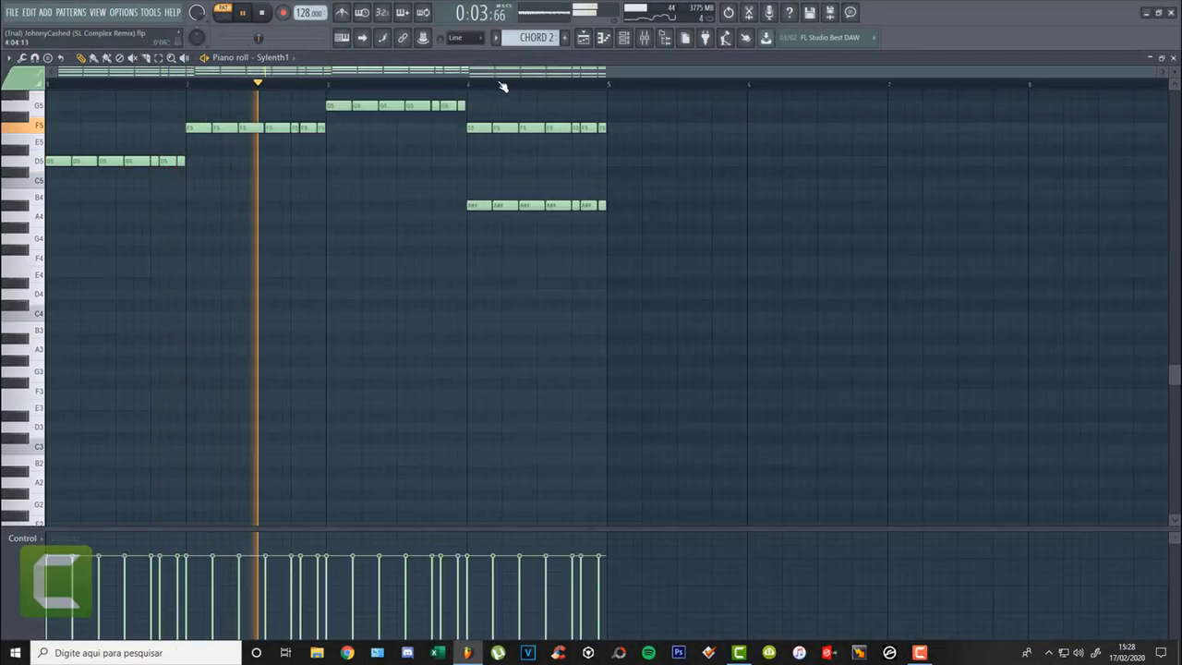
scroll(420, 180, "up", 7)
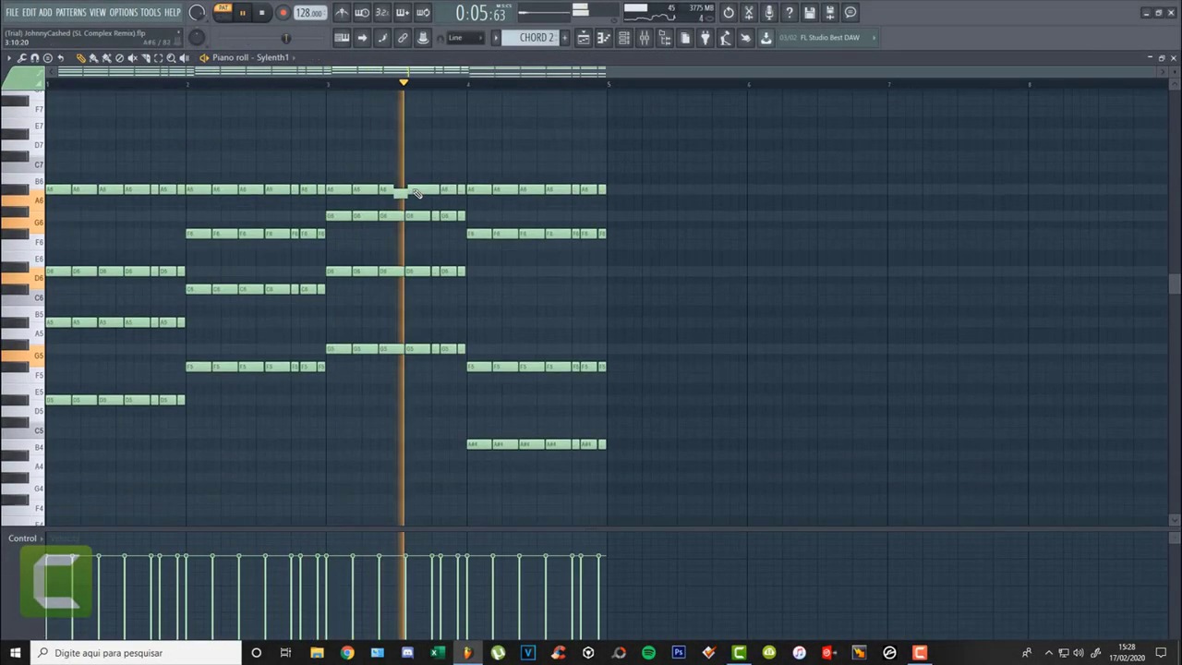
scroll(437, 251, "up", 1)
key("F7")
Audition the CHORD DROP - SL COMPLEX 3 channel of the CHORD 2 pattern with Sylenth1 muted, and open its instrument
key("space")
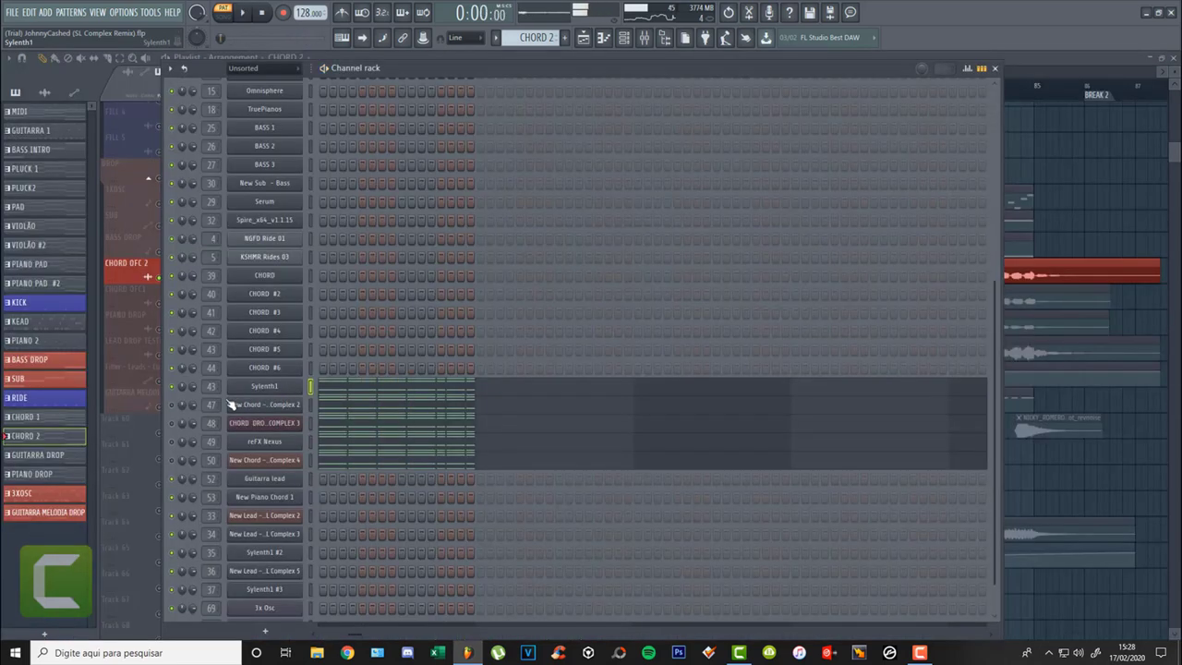
key("space")
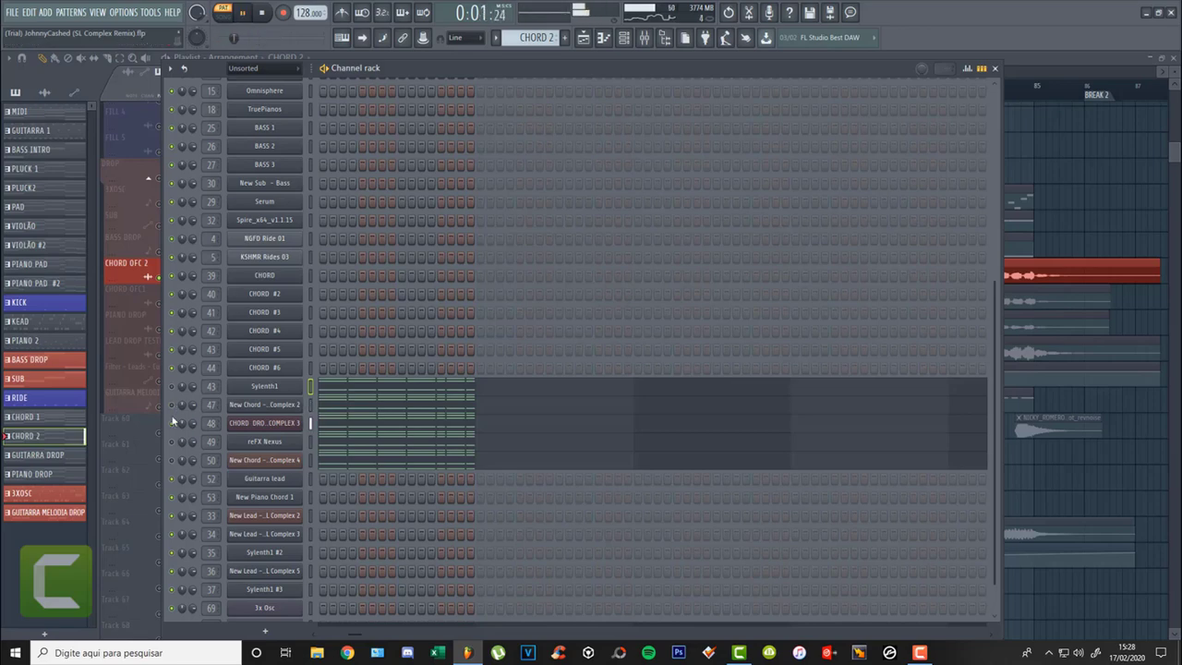
left_click(255, 423)
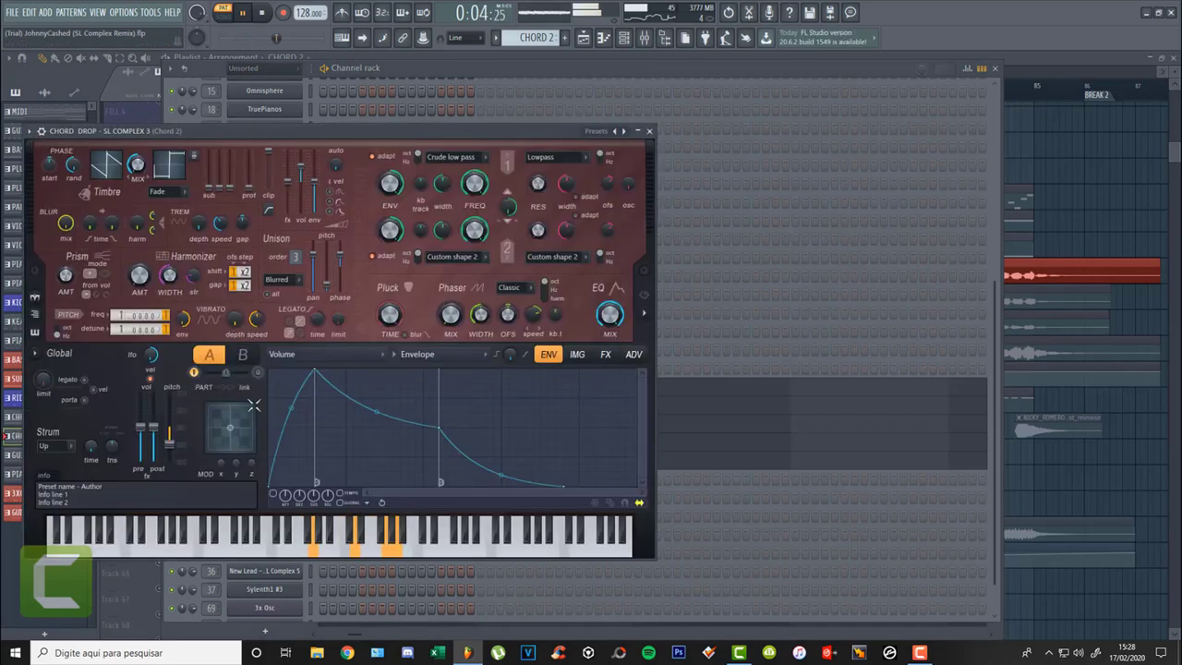
Audition the reFX Nexus channel of the CHORD 2 pattern and look at its instrument settings
left_click(650, 132)
key("space")
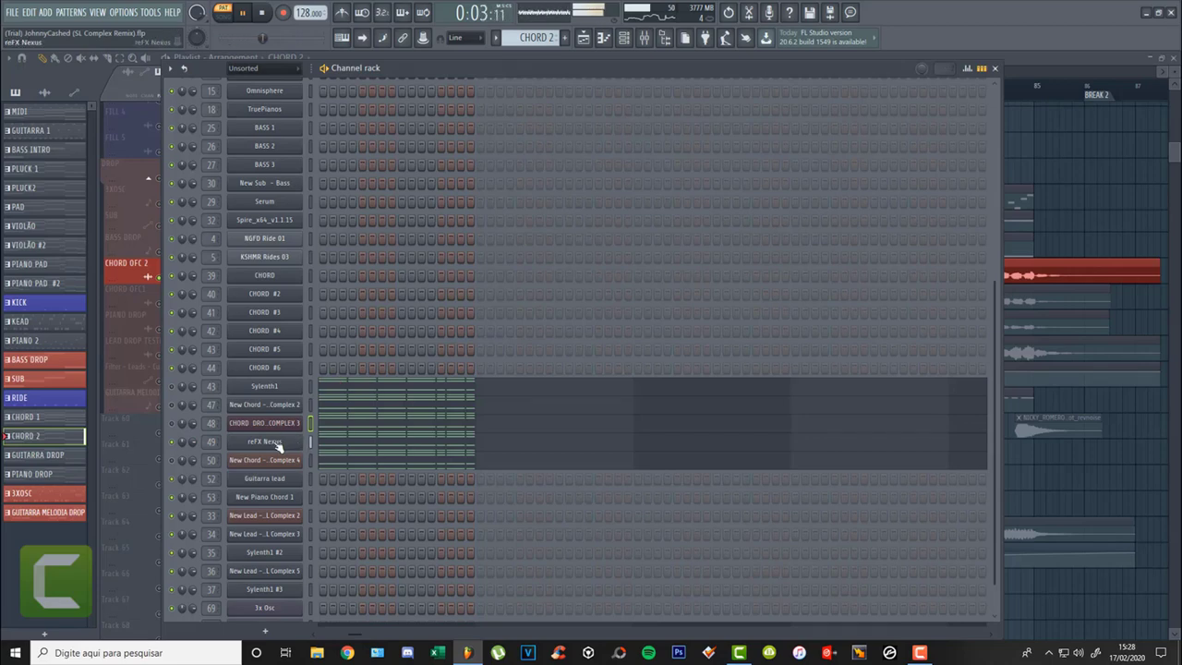
left_click(275, 445)
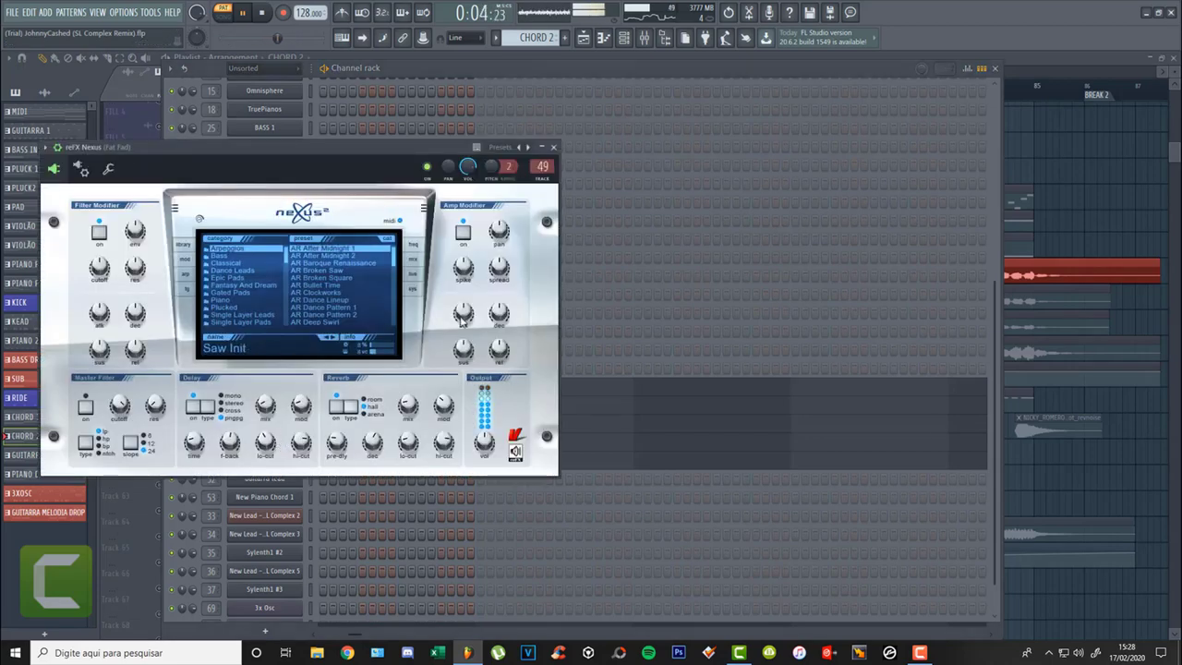
left_click(553, 147)
key("space")
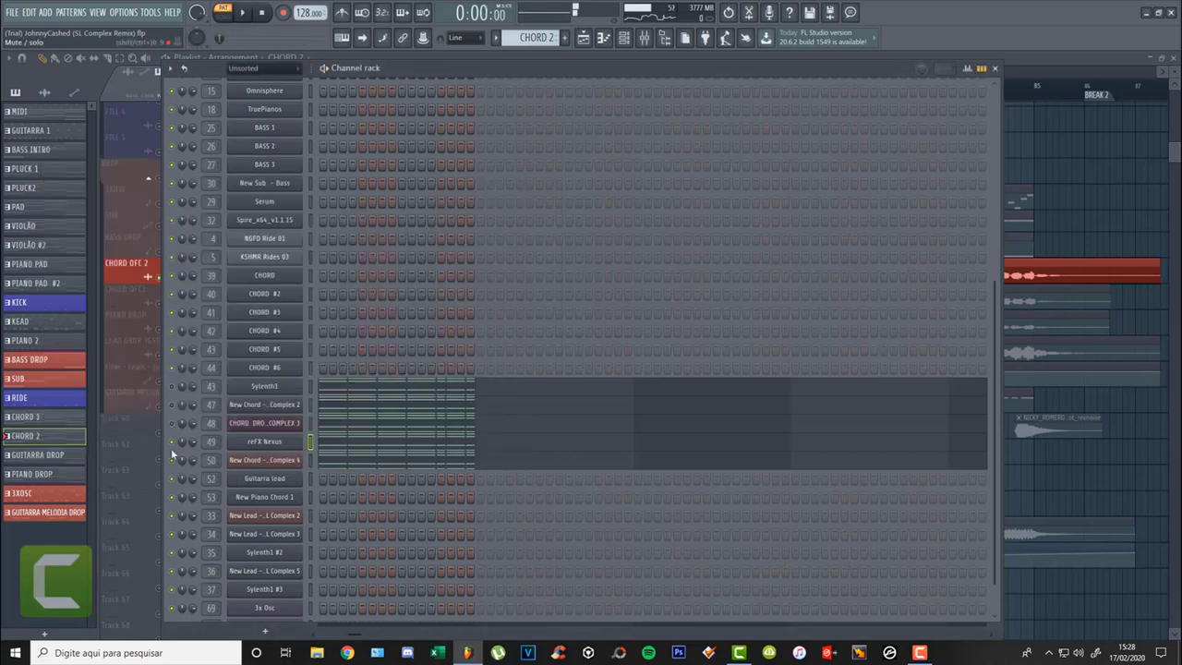
Audition the New Chord - SL Complex 4 channel of the CHORD 2 pattern and look at its Sylenth1 instrument
left_click(368, 468)
key("Escape")
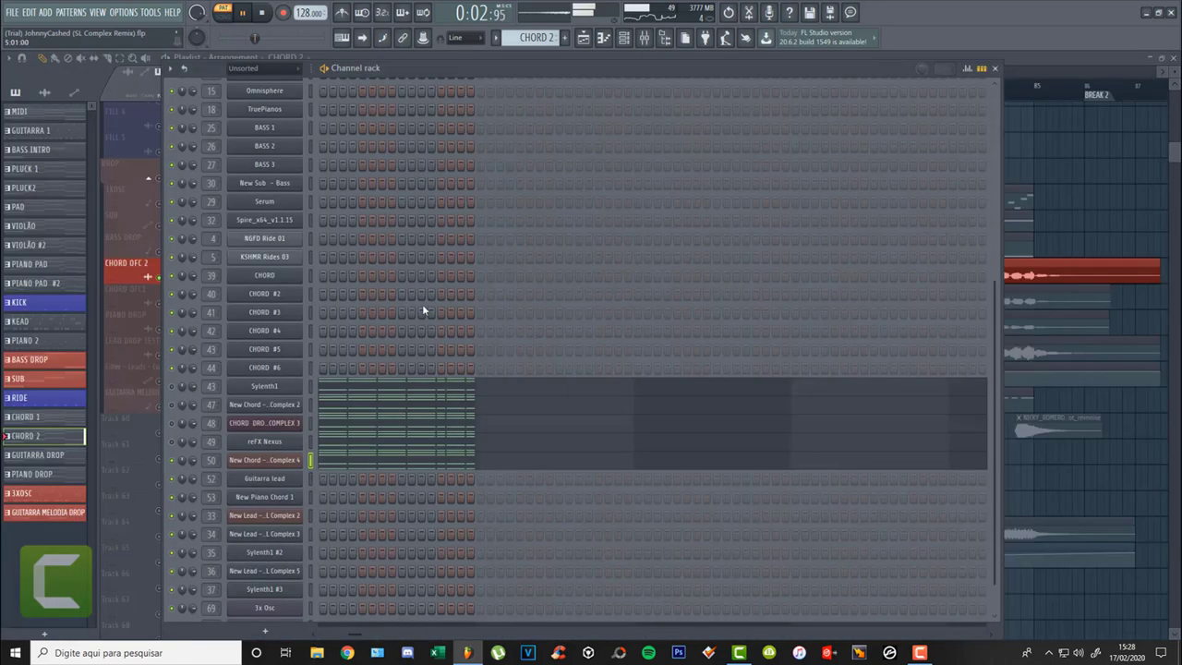
left_click(294, 461)
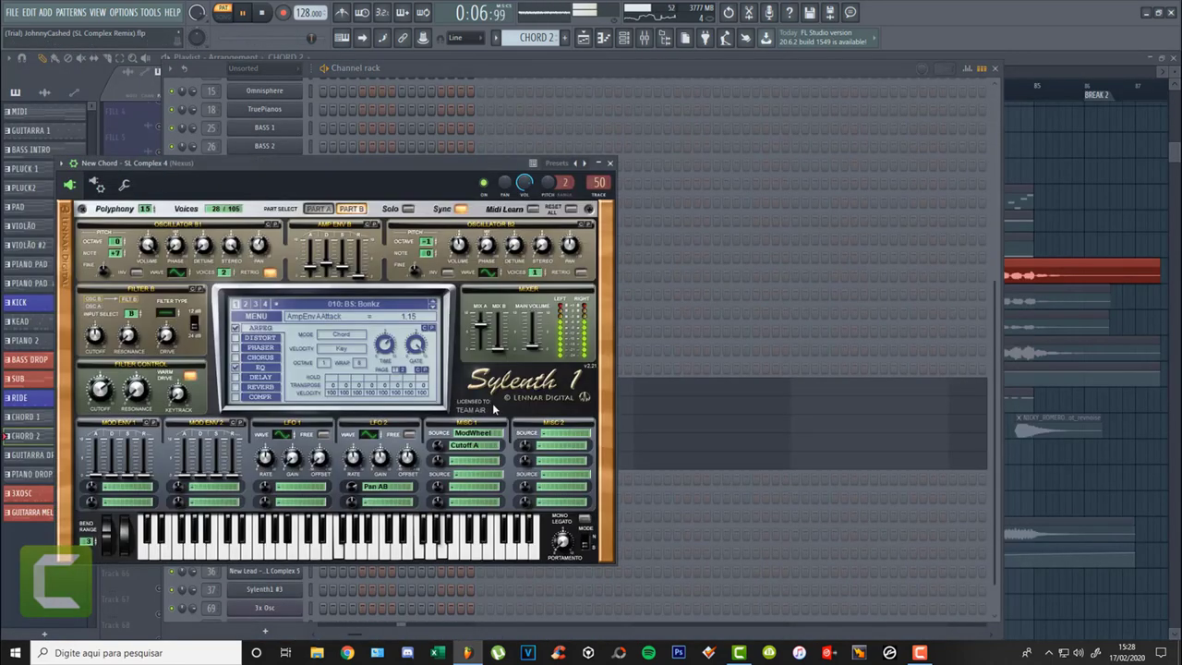
left_click(621, 166)
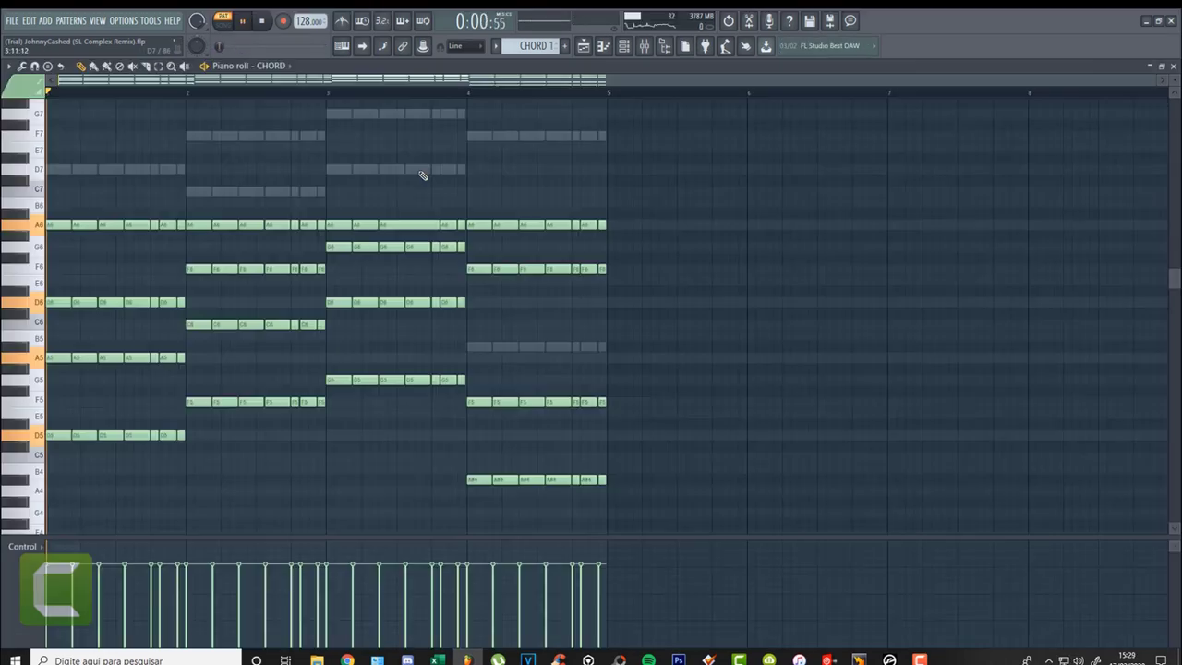
Audition the CHORD and CHORD #2 channels of the CHORD 1 pattern, examining their notes in the piano roll
key("F7")
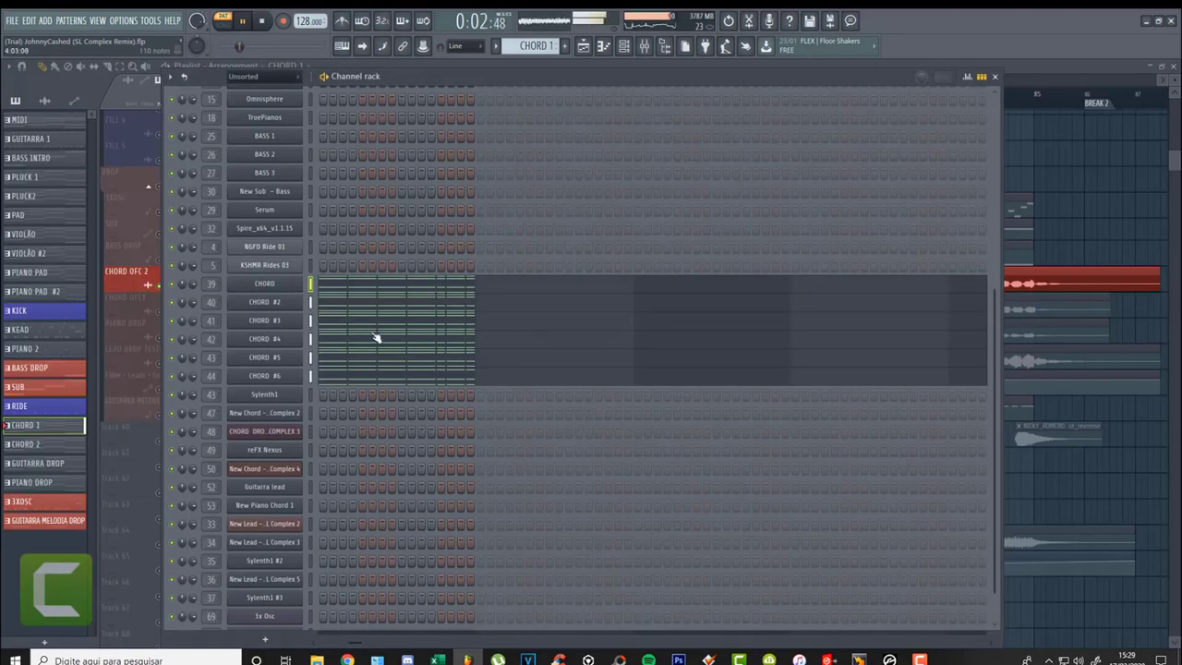
key("space")
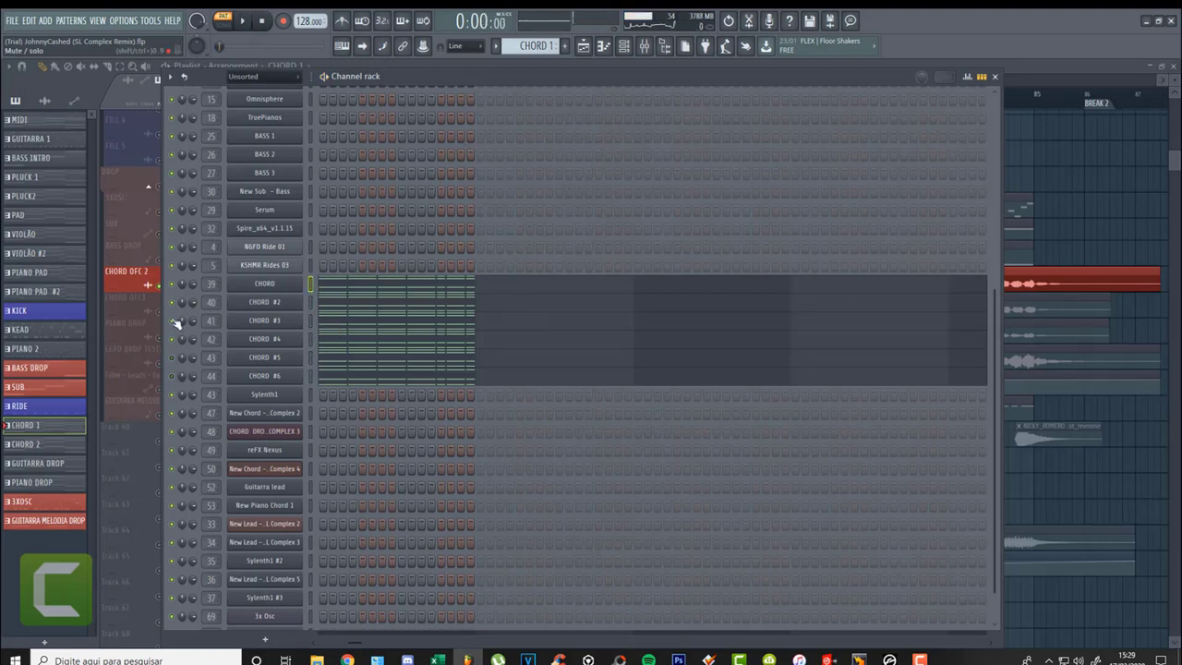
left_click(367, 287)
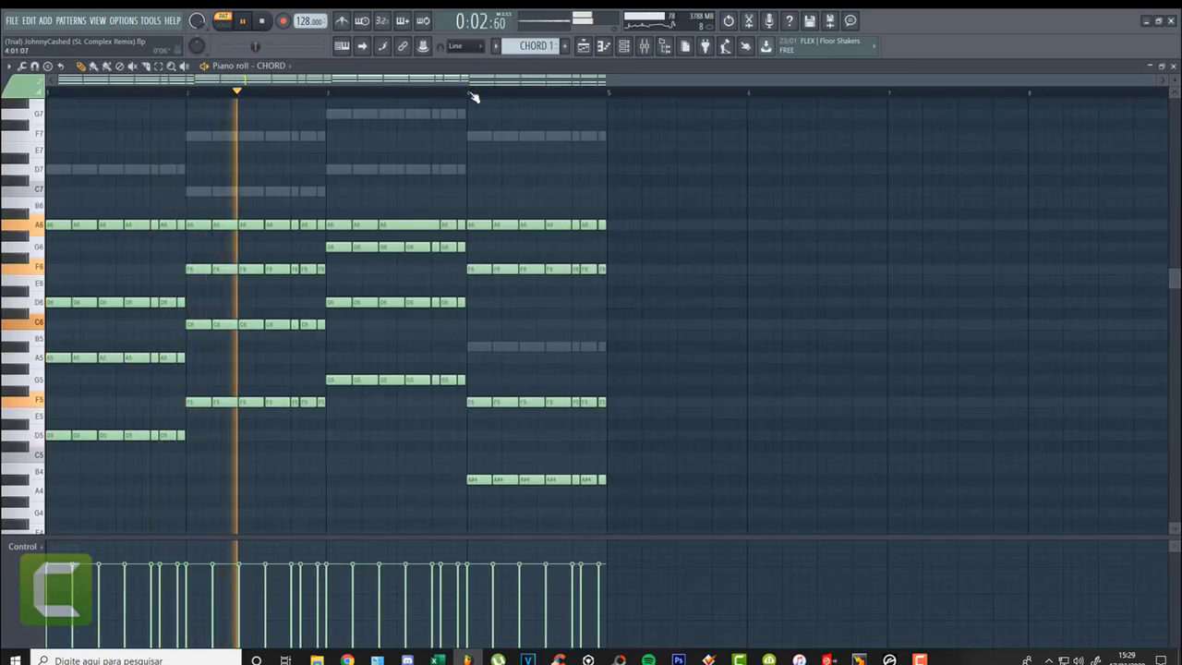
key("F7")
key("space")
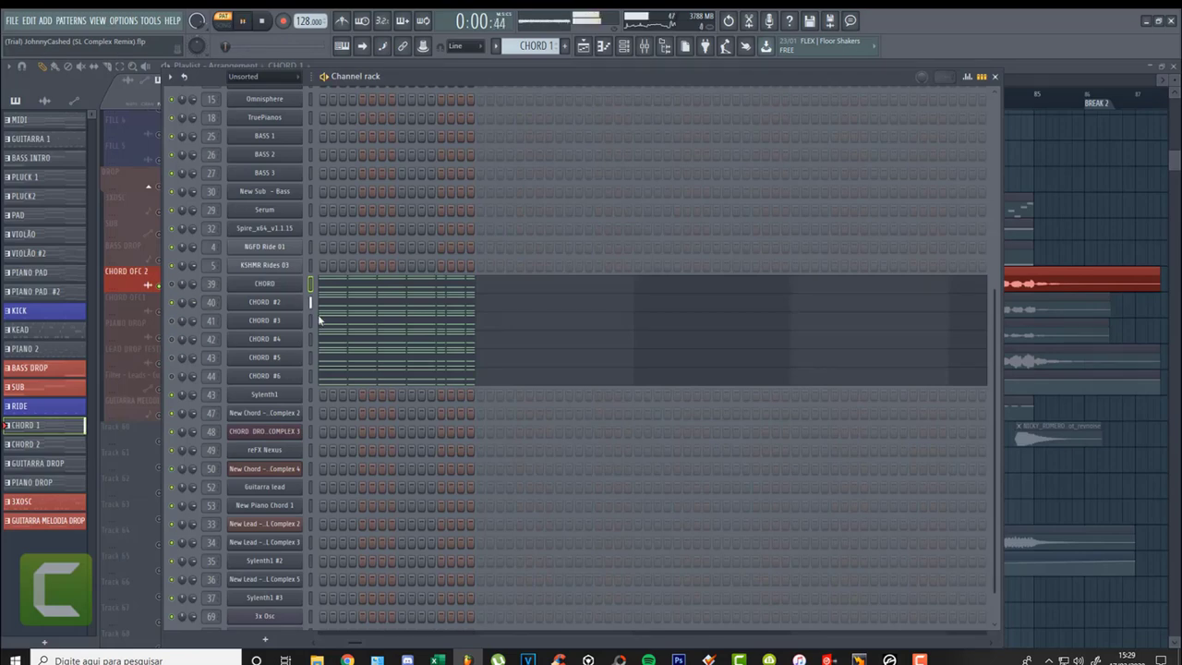
left_click(361, 309)
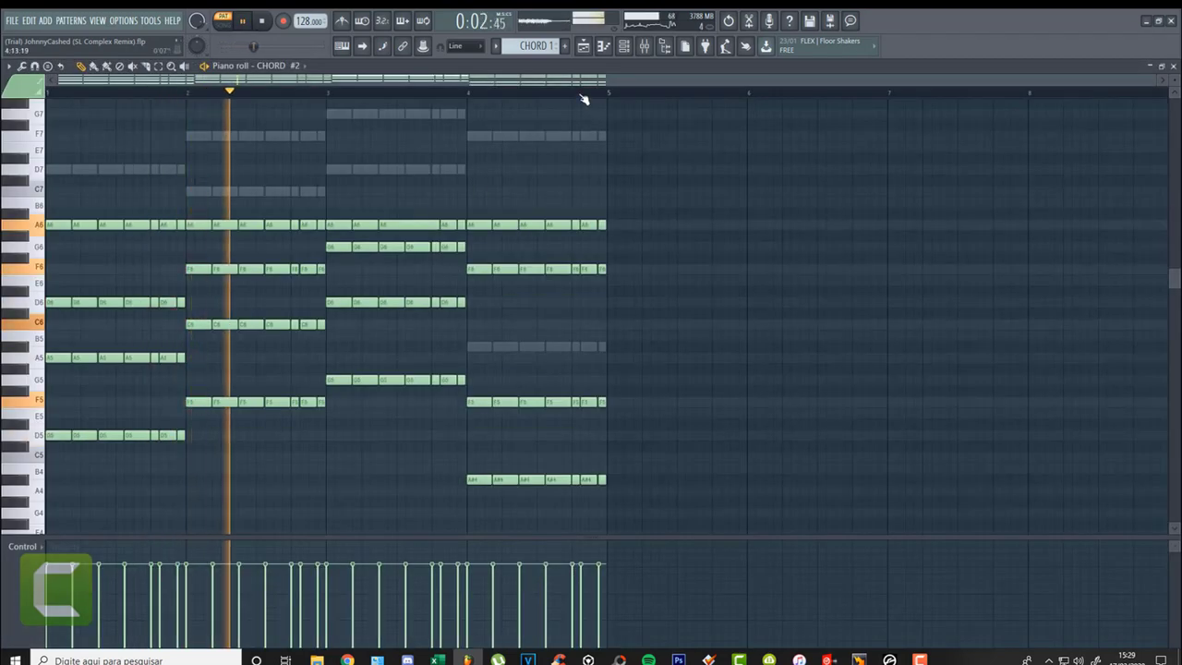
key("F7")
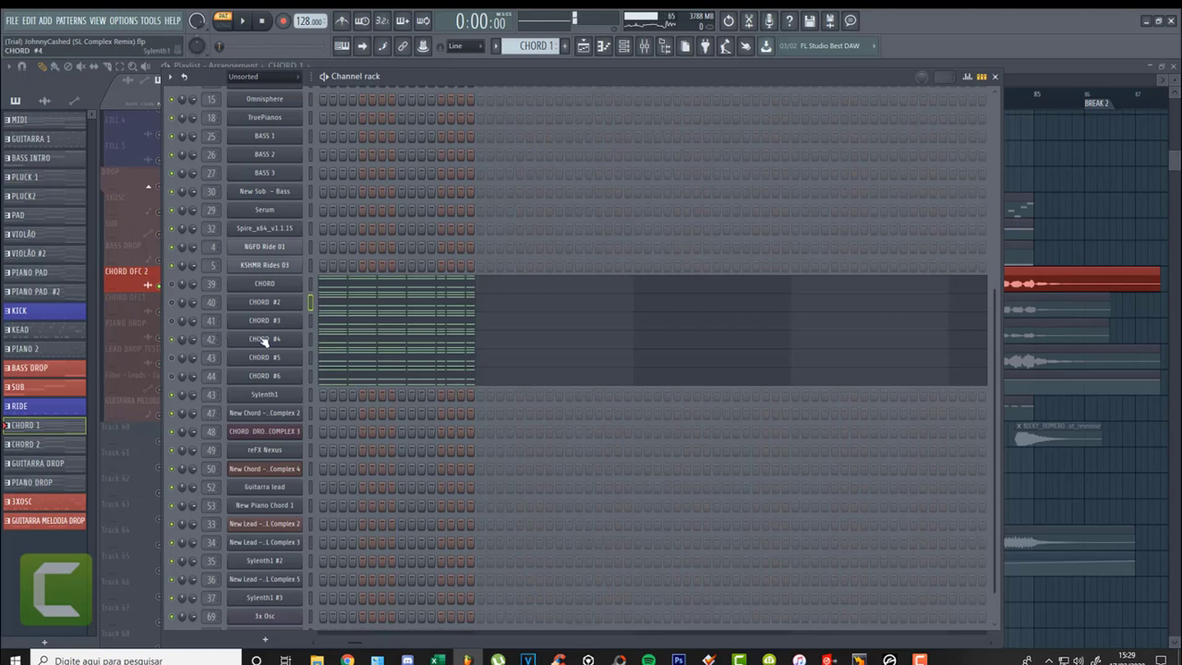
Audition the CHORD #4 and CHORD #5 channels one at a time, examining their notes in the piano roll
left_click(336, 342)
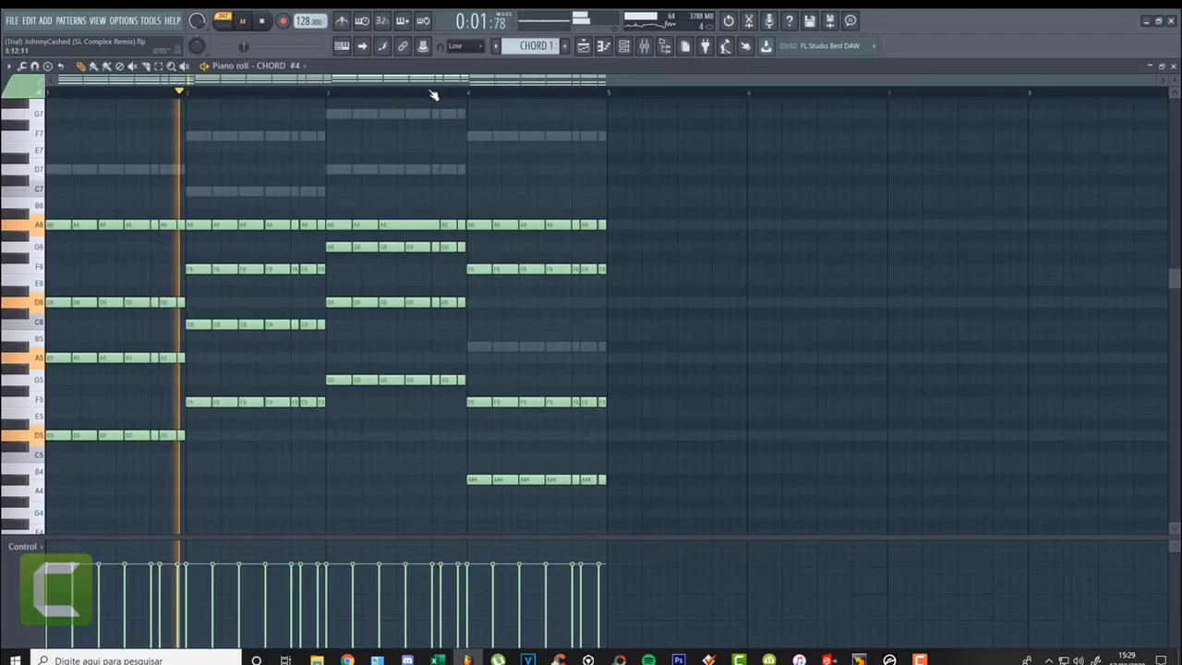
key("F7")
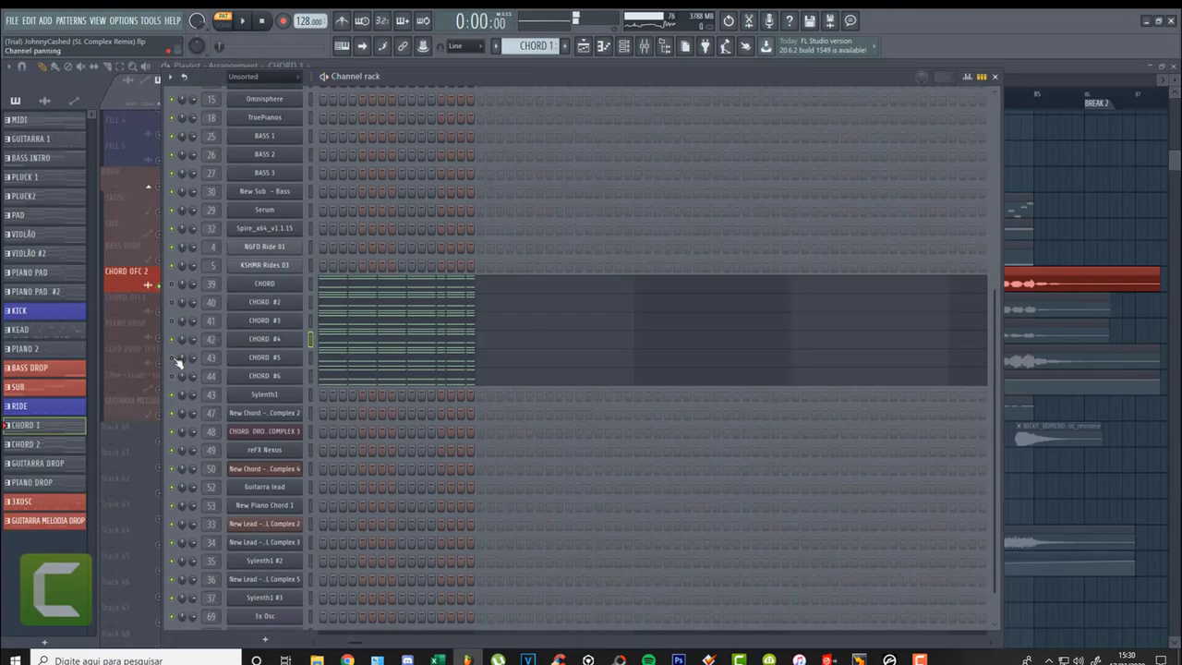
left_click(335, 360)
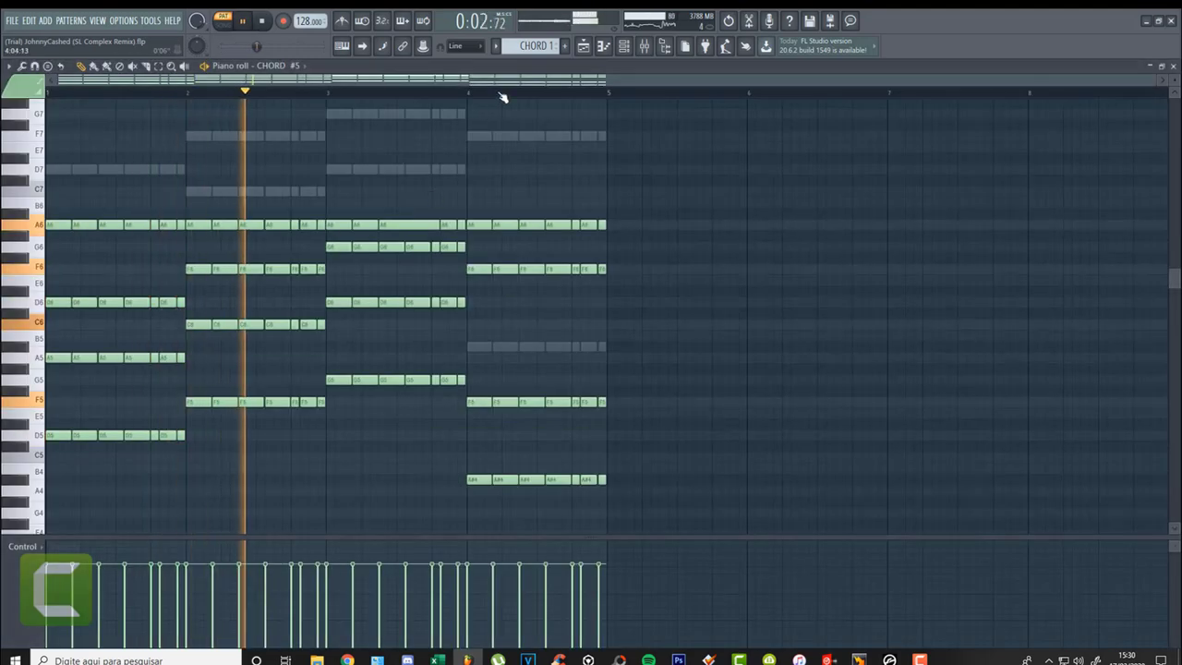
key("space")
key("F7")
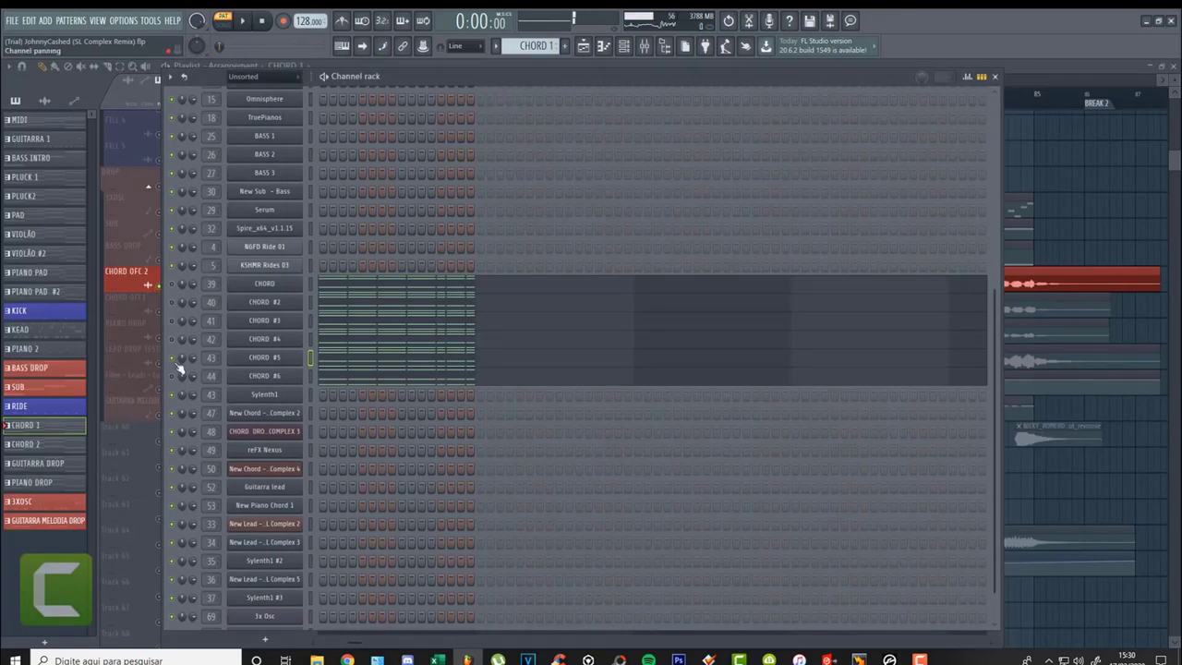
Play the CHORD #6 channel of the CHORD 1 pattern, examining its notes in the piano roll
left_click(366, 379)
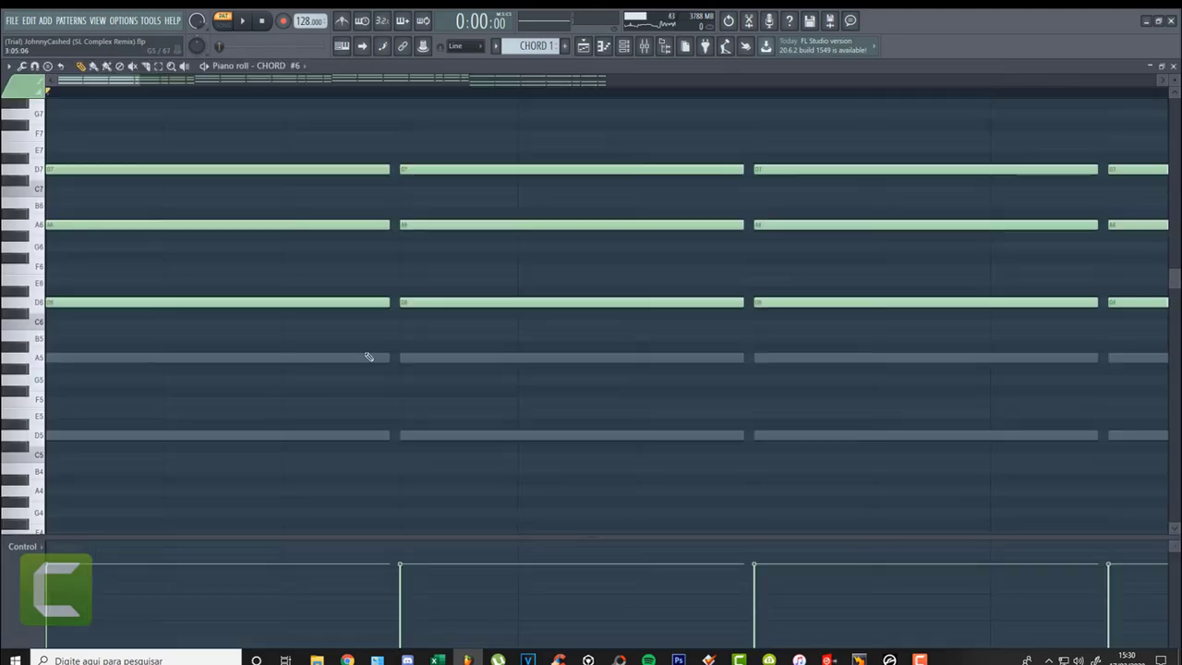
key("space")
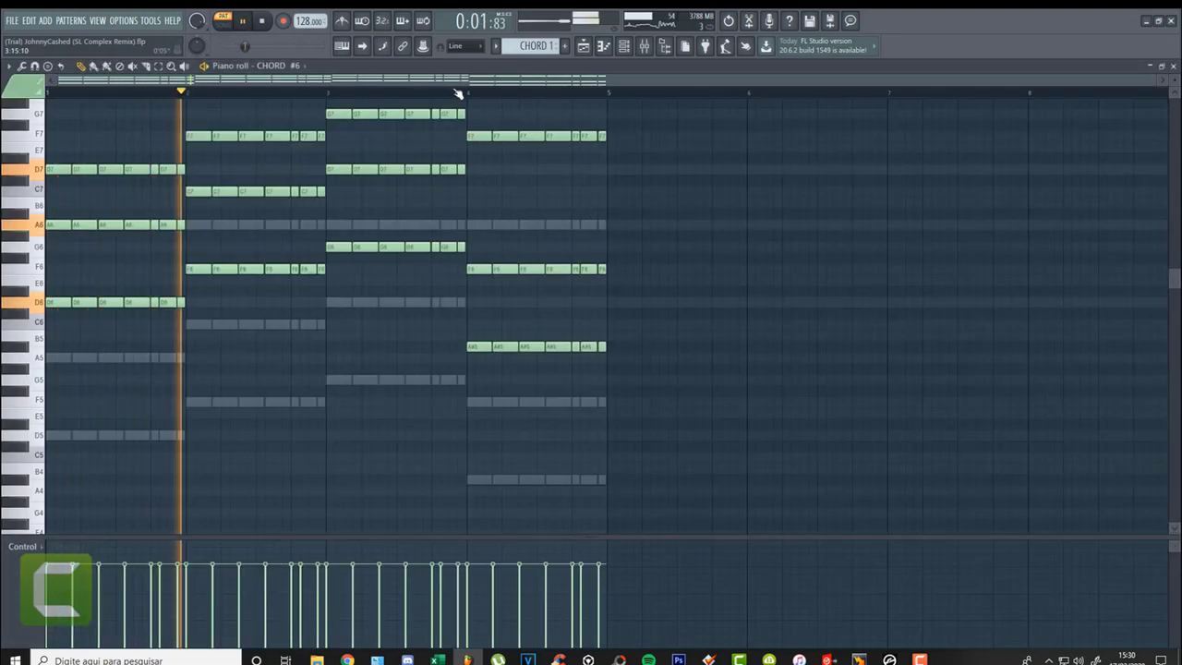
key("F7")
left_click(277, 382)
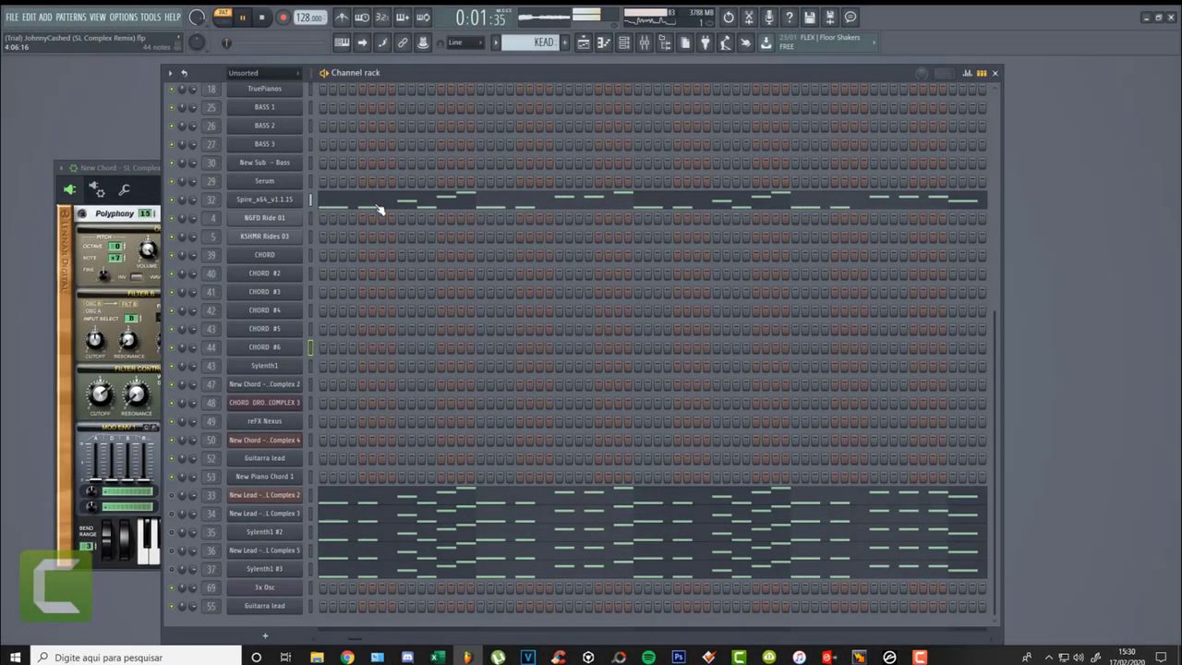
Examine the Spire lead melody of the KEAD pattern in the piano roll while it plays
left_click(392, 199)
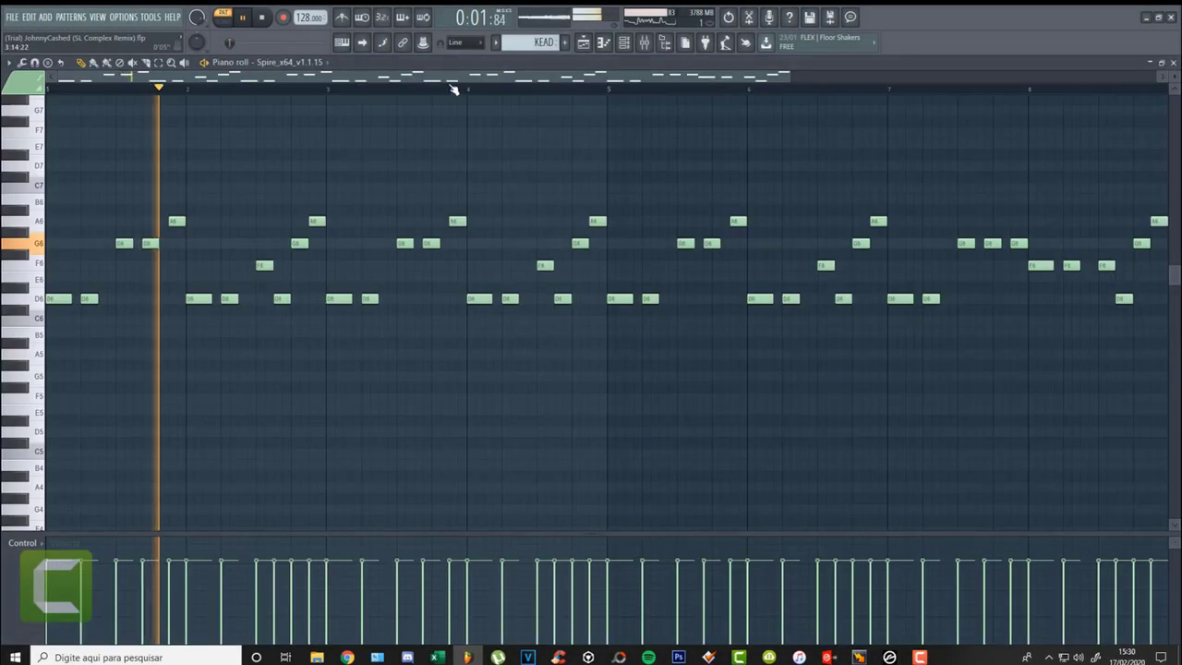
scroll(466, 92, "down", 2)
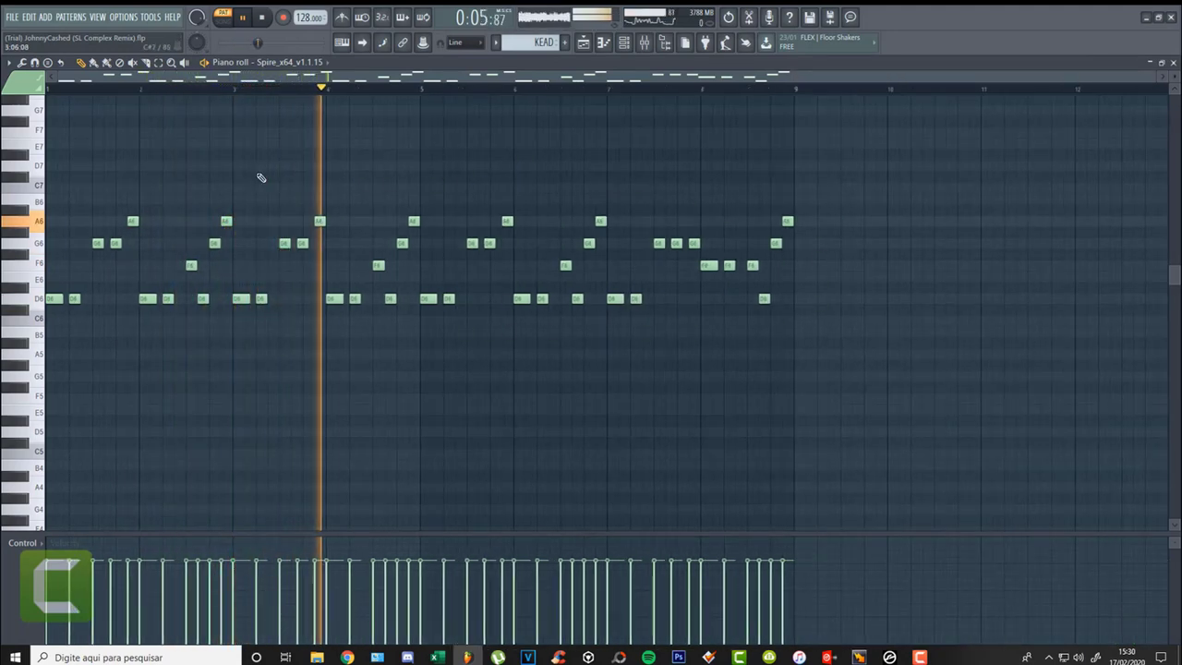
key("F7")
key("space")
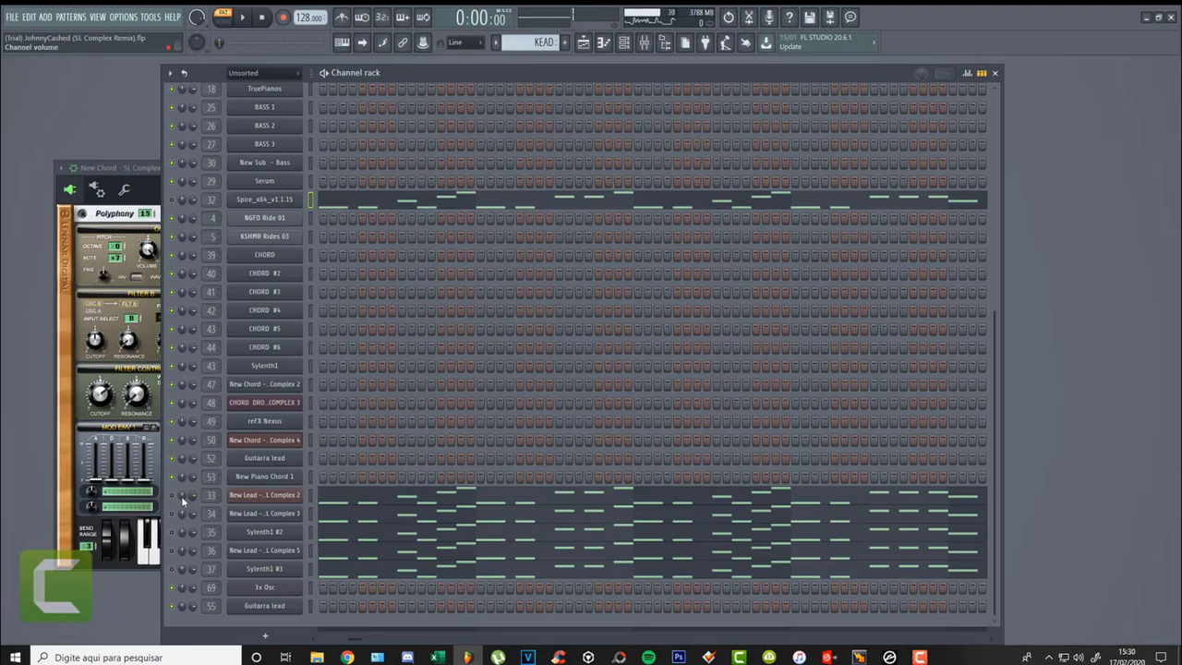
Audition the New Lead - SL Complex 2 and SL Complex 3 channels separately, examining their notes in the piano roll
left_click(382, 510)
key("F7")
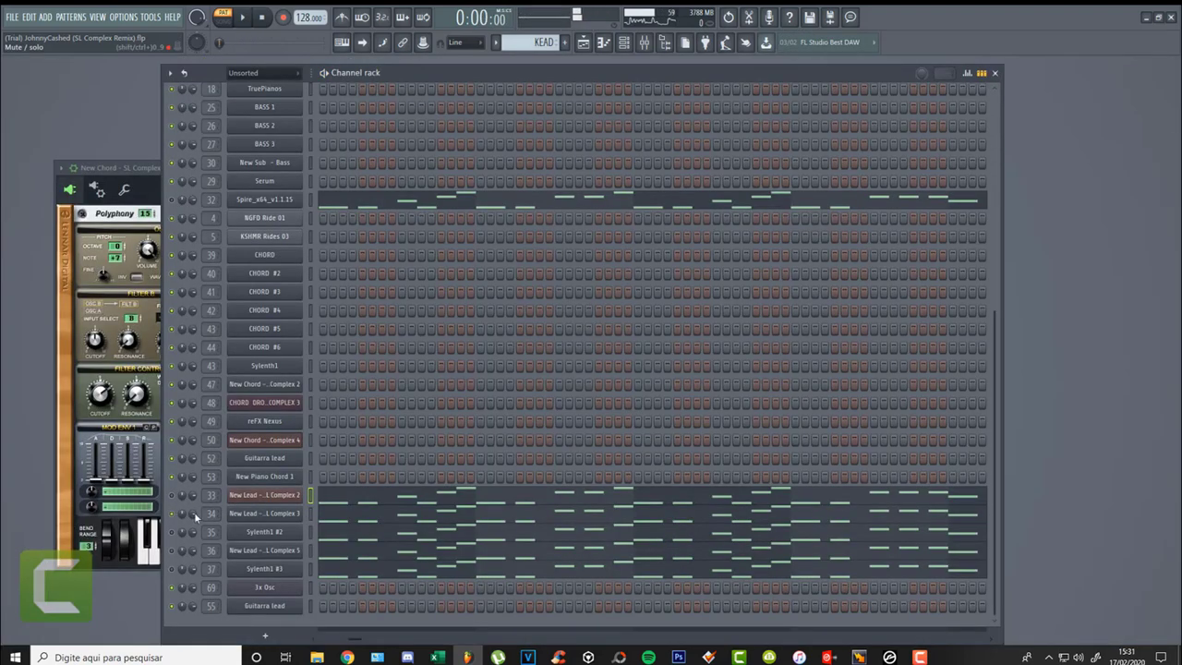
left_click(361, 521)
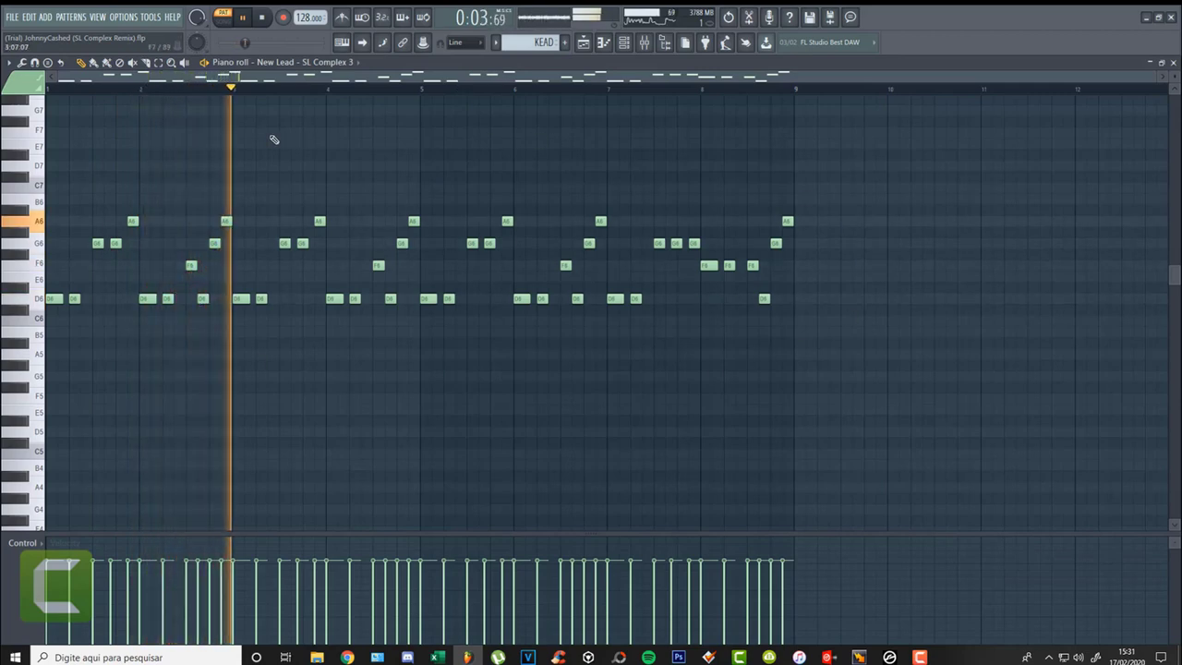
key("F7")
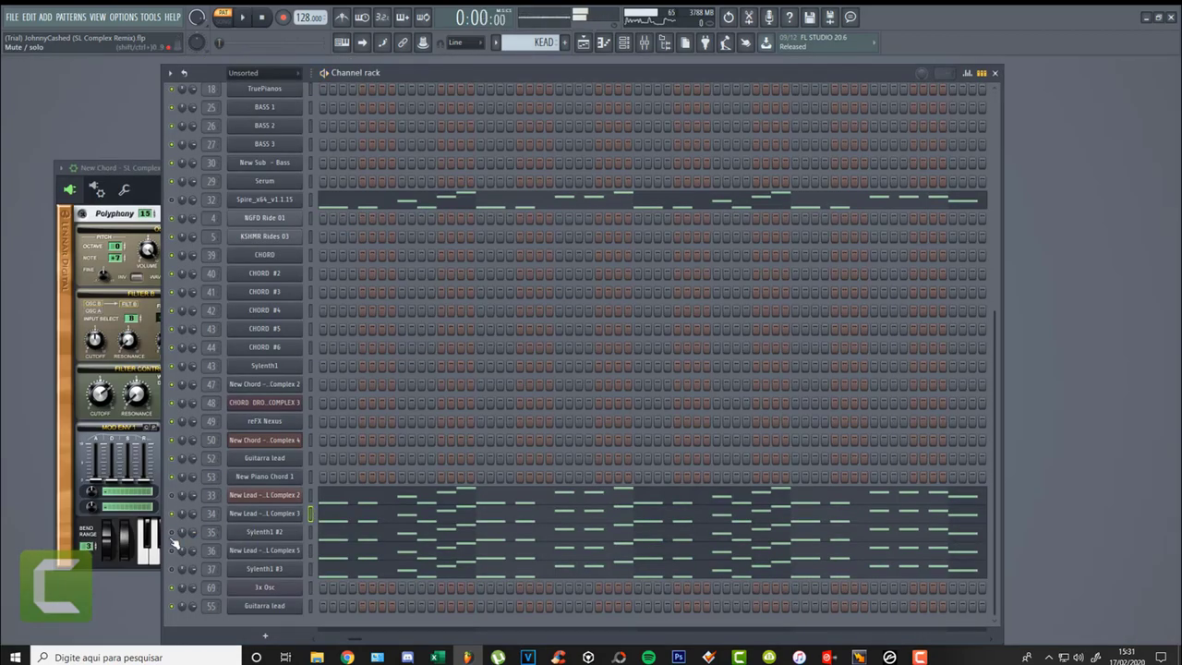
Audition the Sylenth1 #2 and New Lead - SL Complex 5 channels separately, examining their notes in the piano roll
left_click(353, 538)
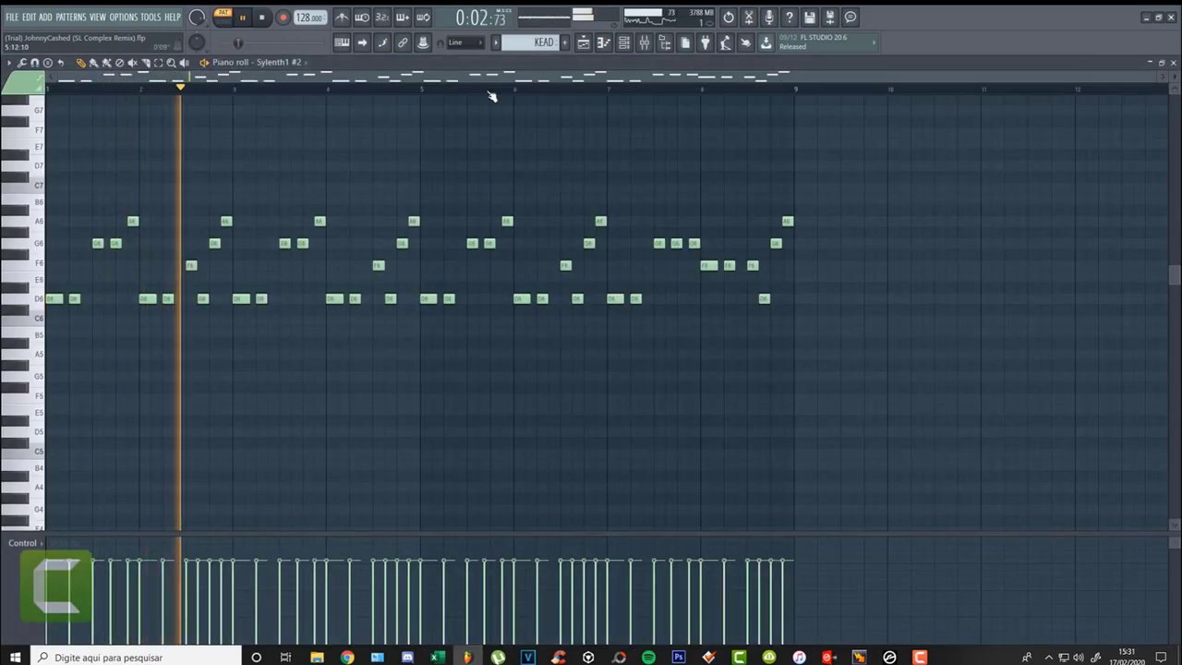
key("F7")
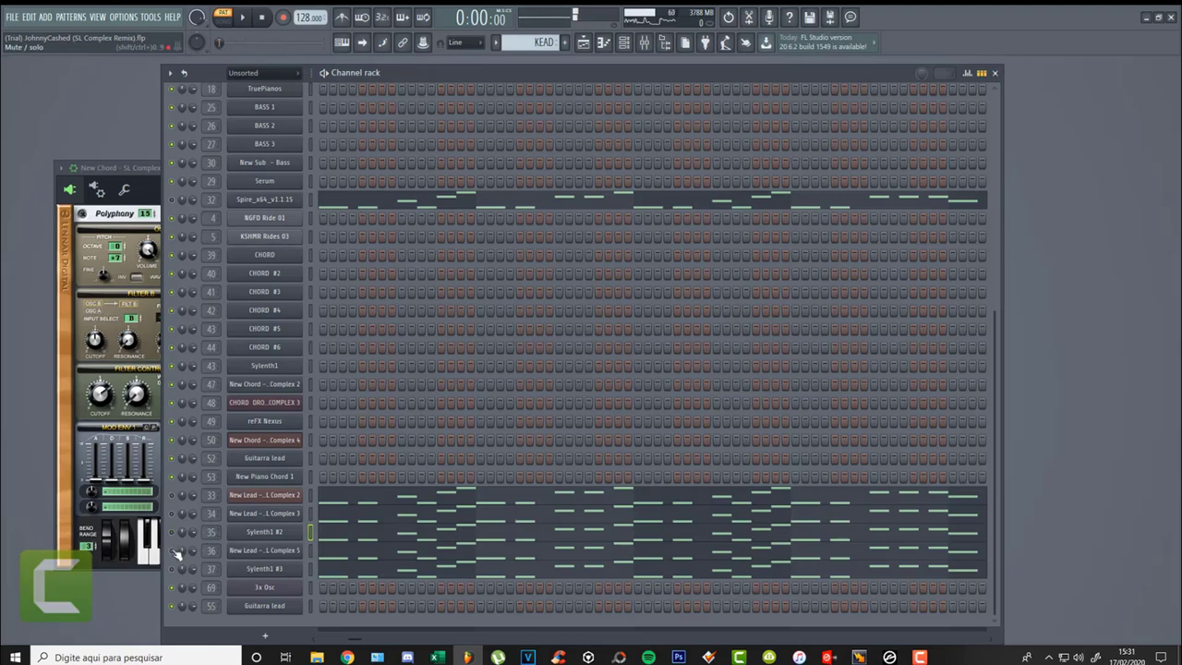
left_click(361, 556)
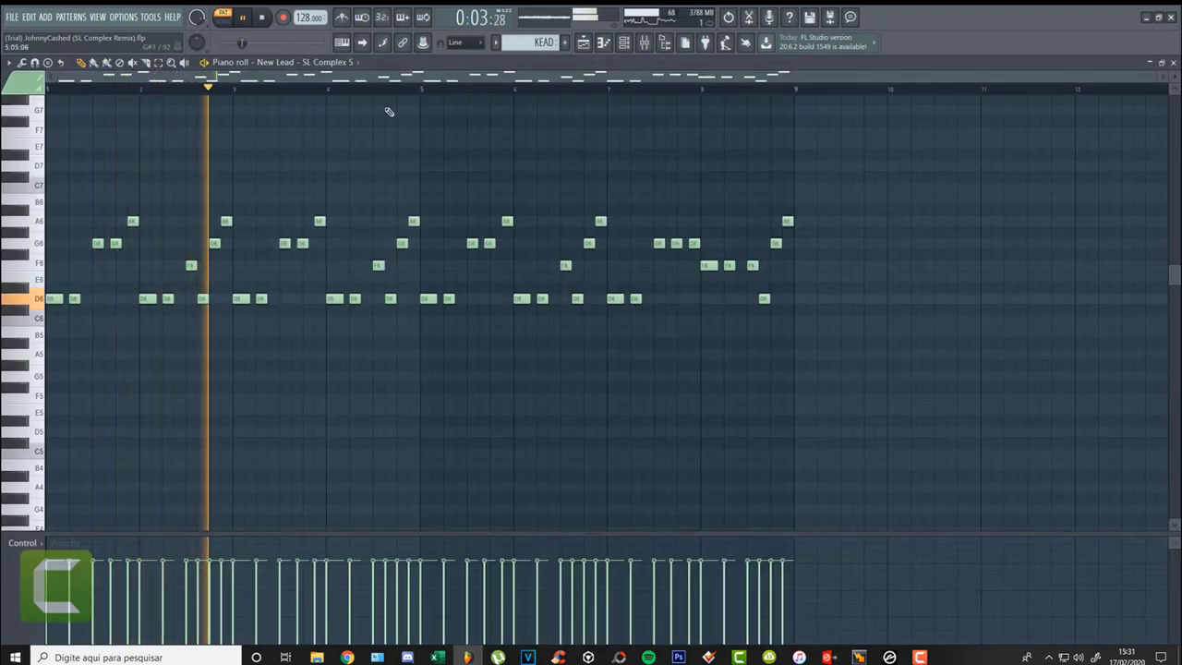
key("F7")
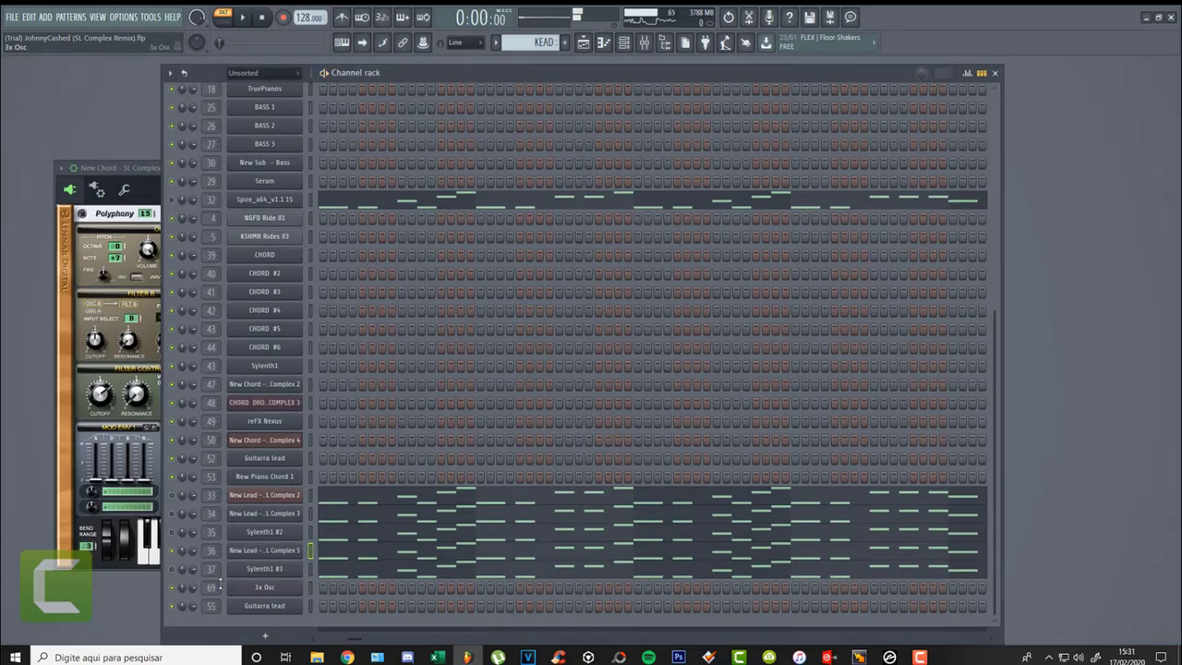
Audition the Sylenth1 #3 channel of the KEAD pattern in the piano roll, and return to the lead layers in the channel rack
left_click(393, 572)
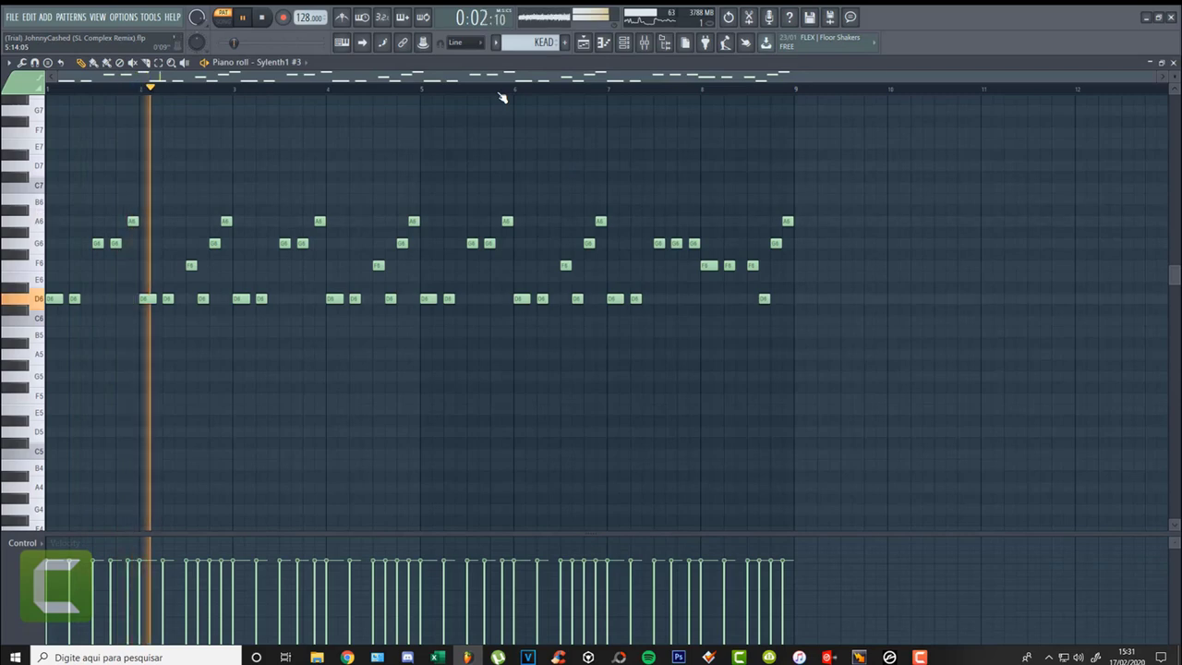
key("space")
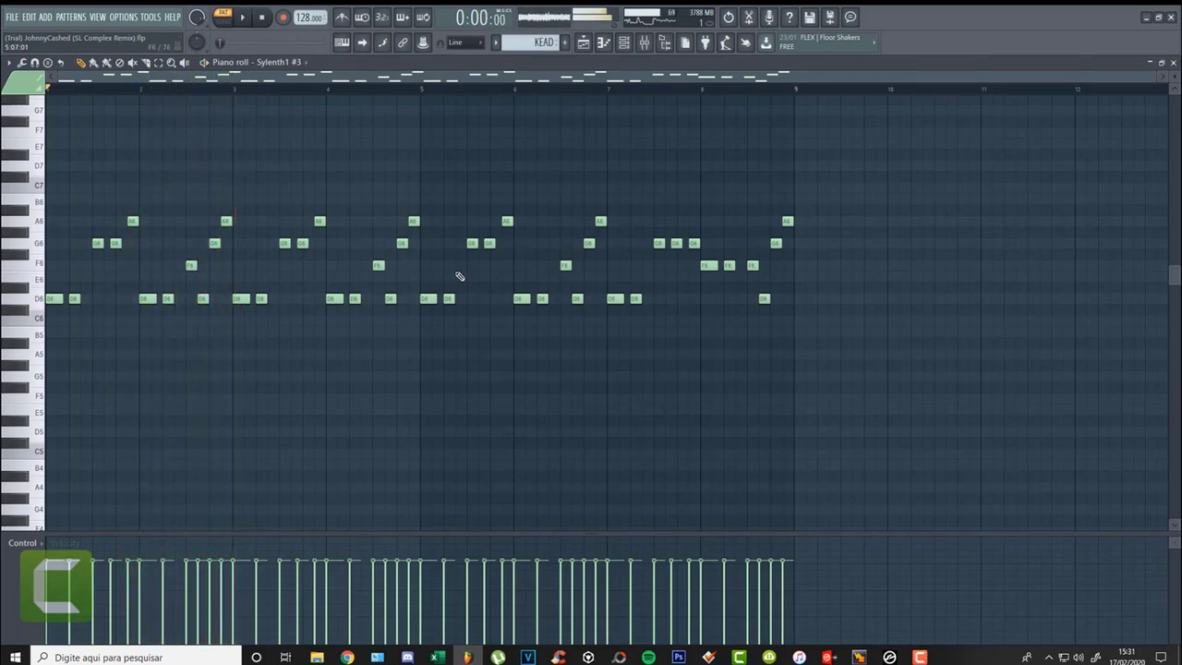
key("F7")
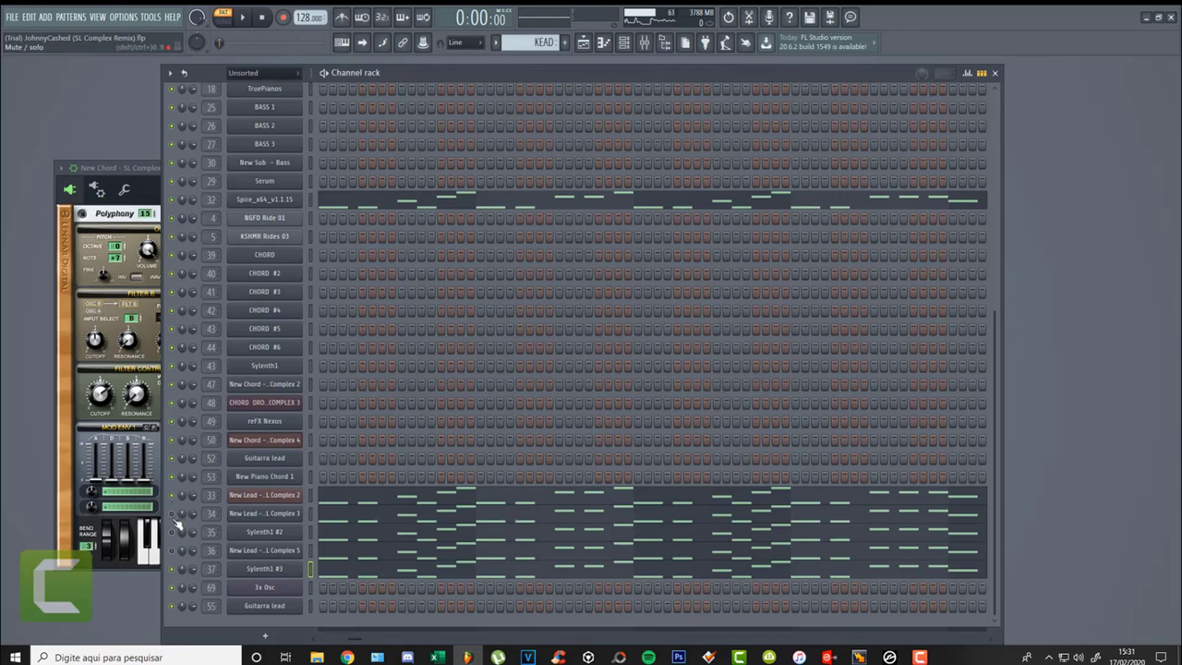
key("space")
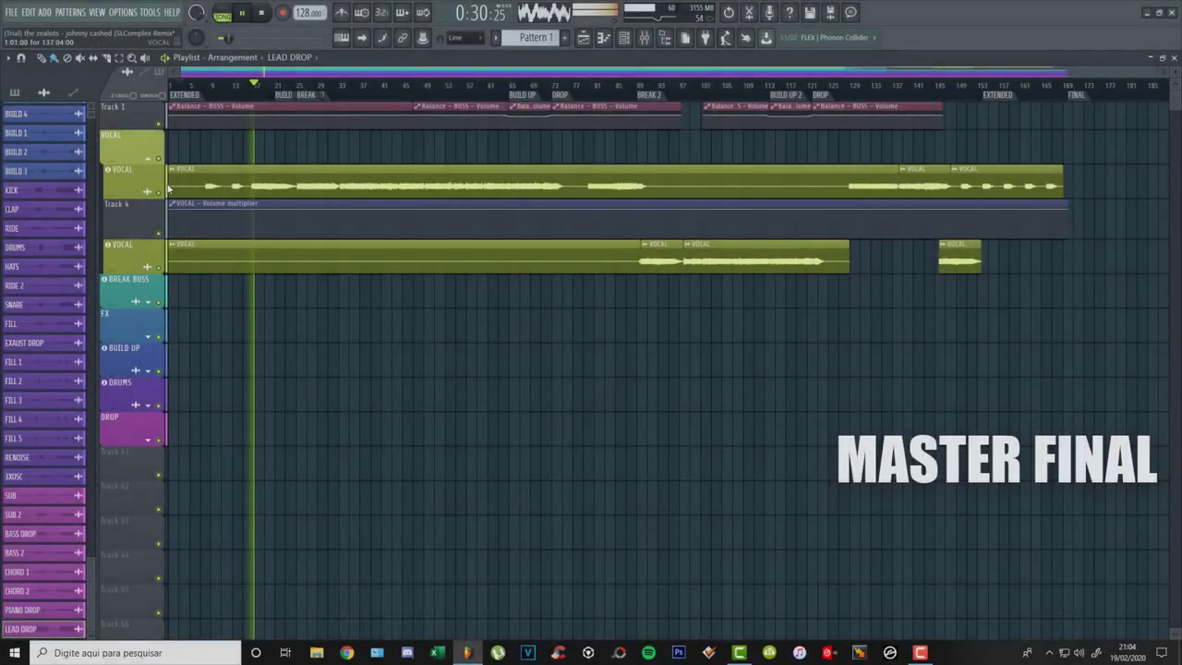
Expand the BREAK BUSS track group in the final master arrangement and look through its tracks during playback
left_click(151, 300)
scroll(156, 294, "down", 9)
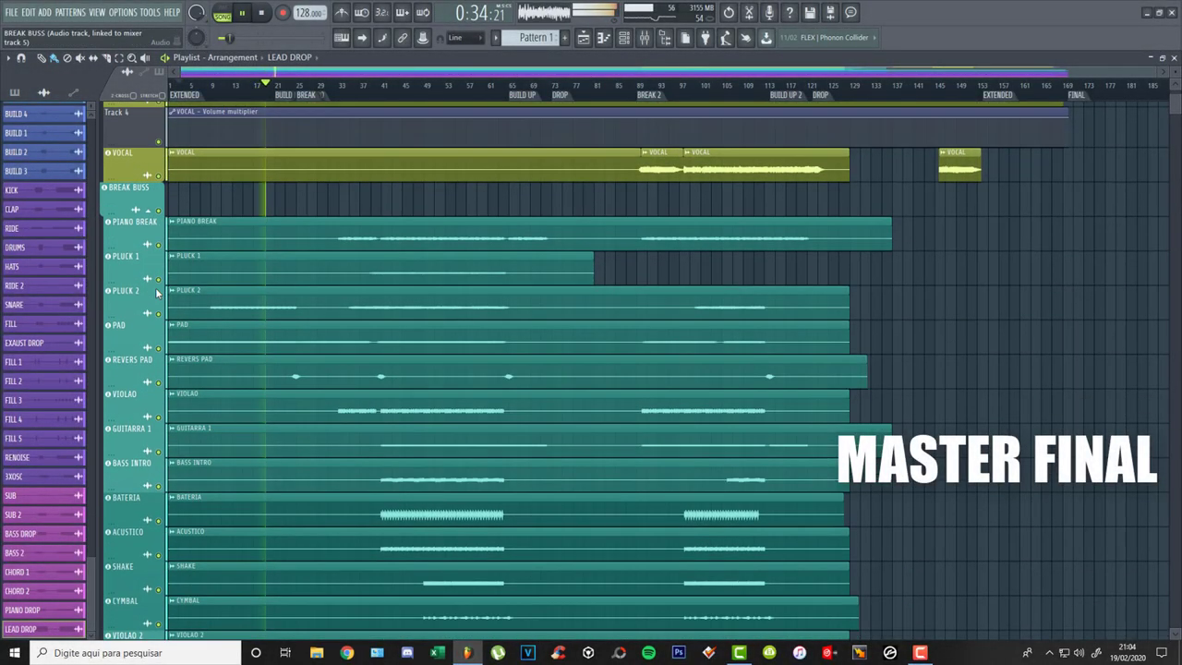
scroll(156, 294, "down", 5)
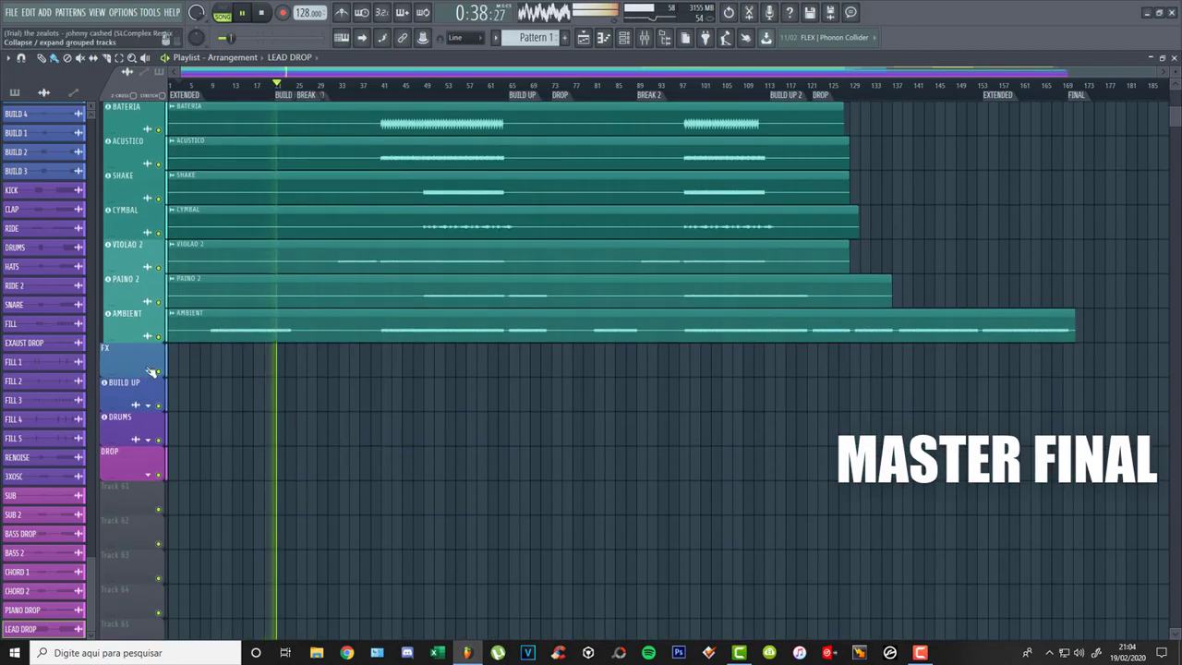
Expand the FX and BUILD UP track groups in the playlist to show their individual tracks during playback
left_click(147, 372)
scroll(149, 369, "down", 3)
scroll(150, 369, "down", 3)
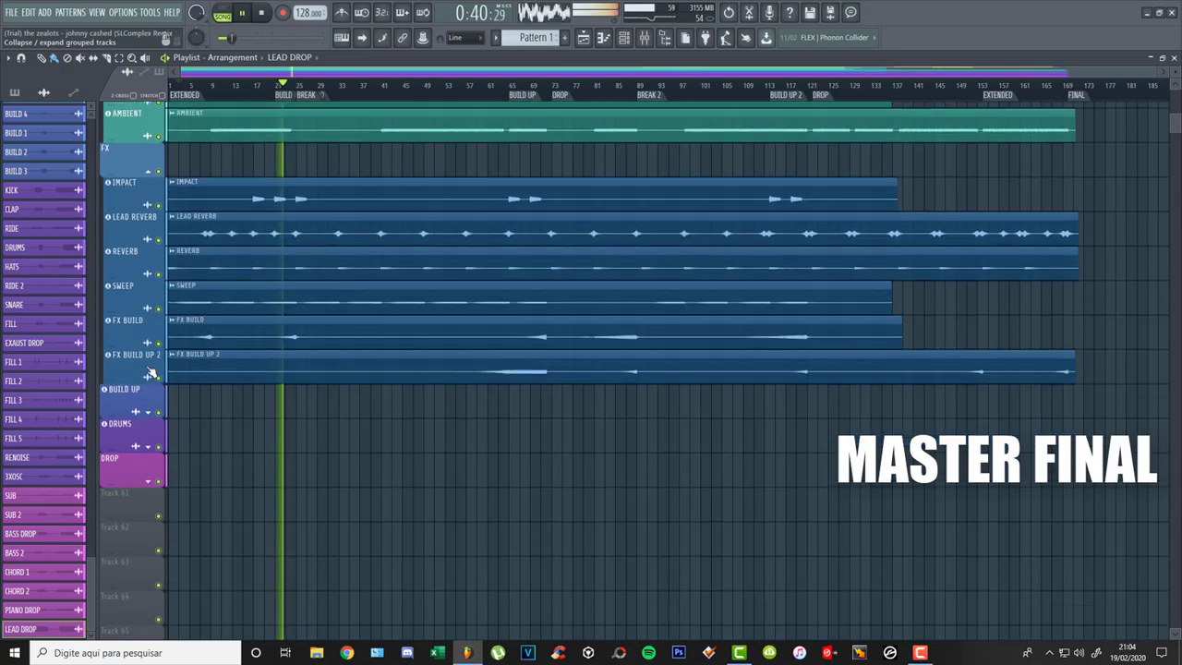
left_click(150, 371)
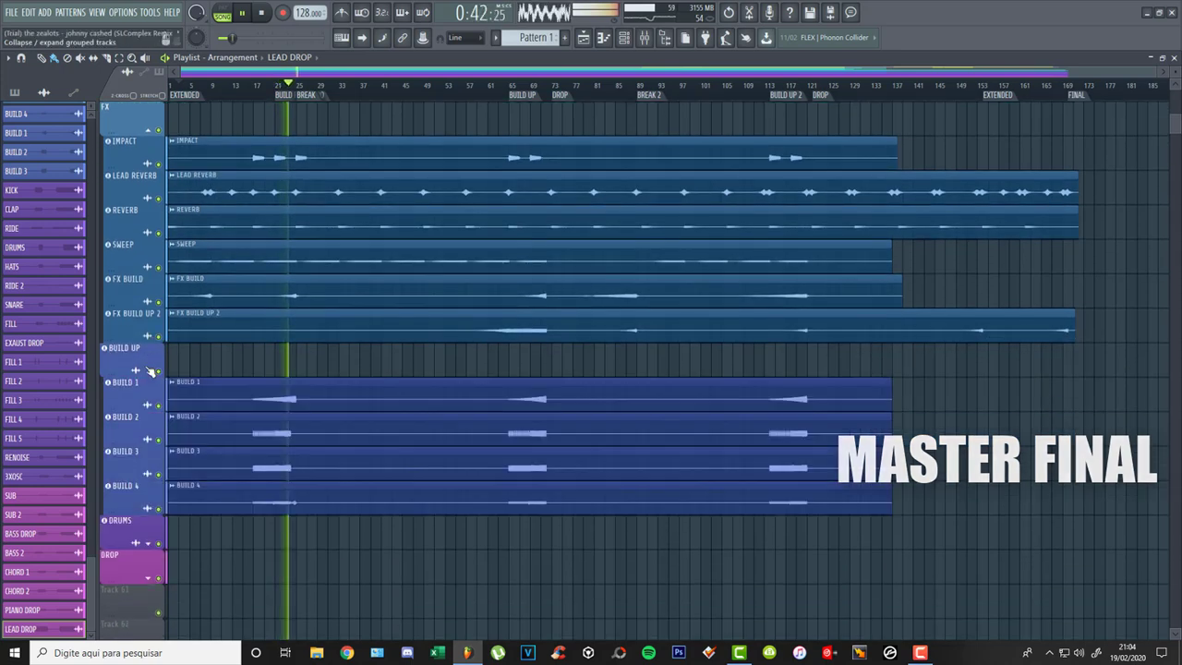
Expand the DRUMS and DROP track groups, looking through the drum tracks from KICK to 3XOSC
scroll(145, 365, "down", 4)
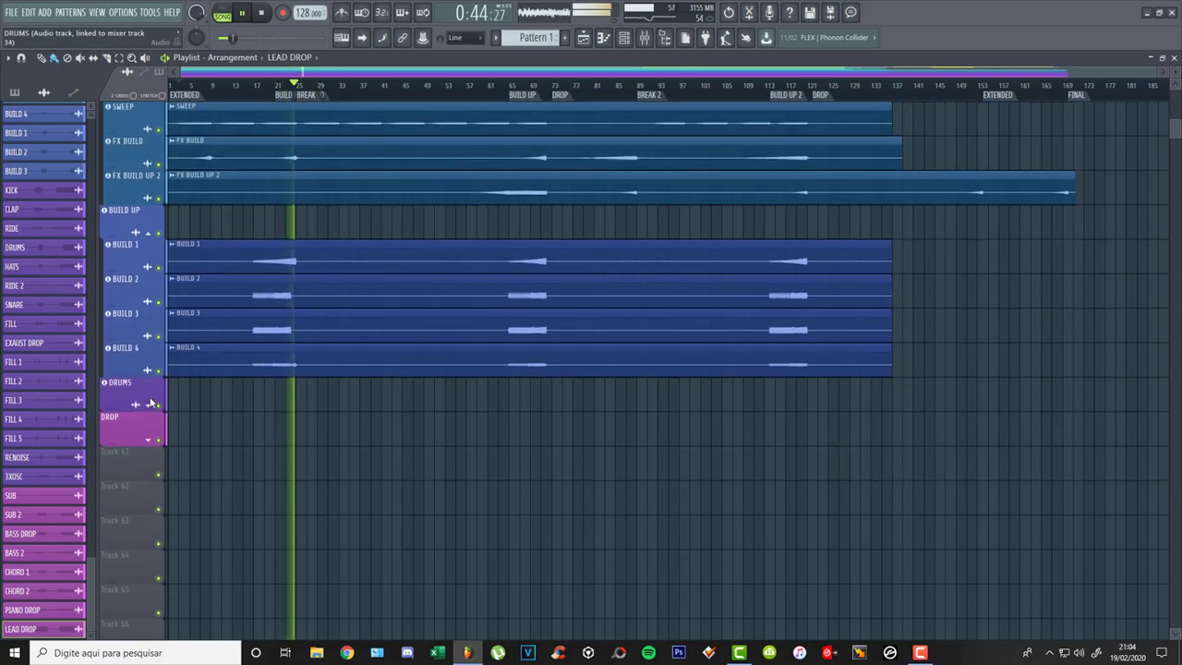
left_click(148, 405)
scroll(136, 372, "down", 2)
scroll(137, 372, "down", 8)
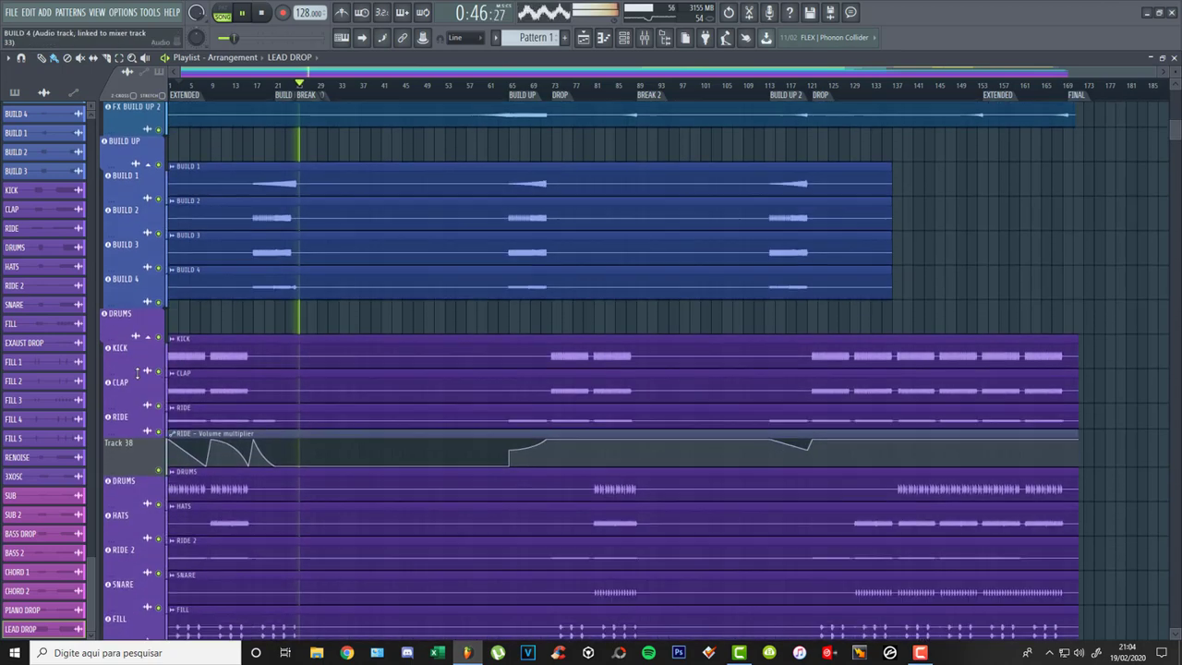
scroll(137, 367, "down", 7)
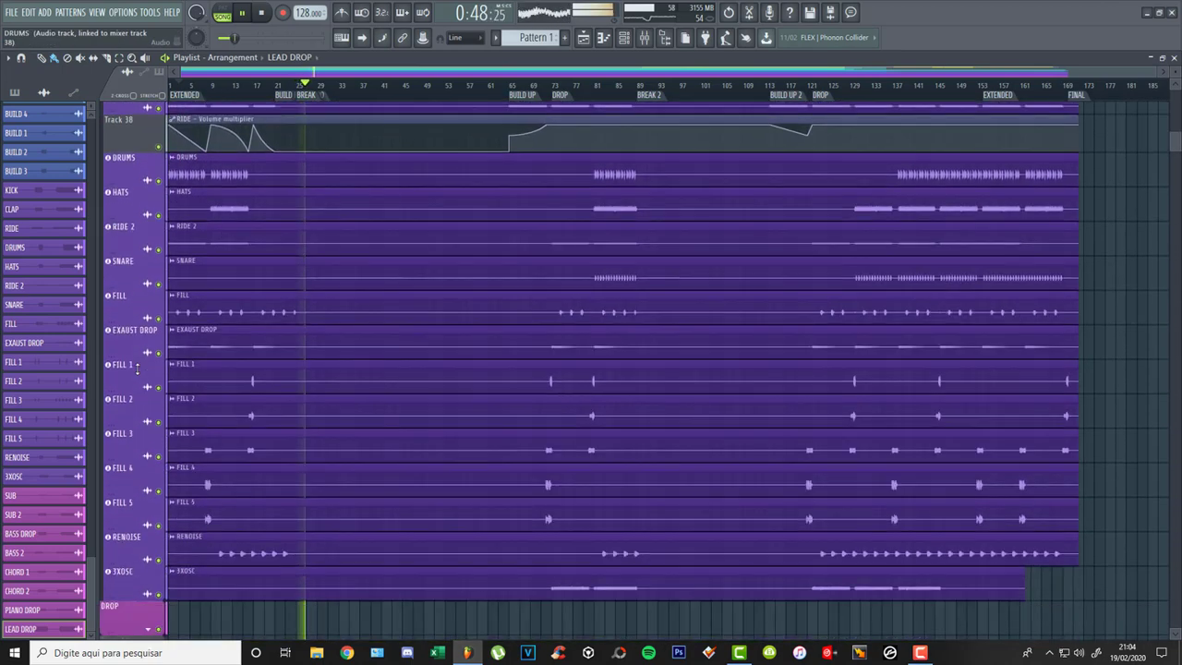
left_click(150, 507)
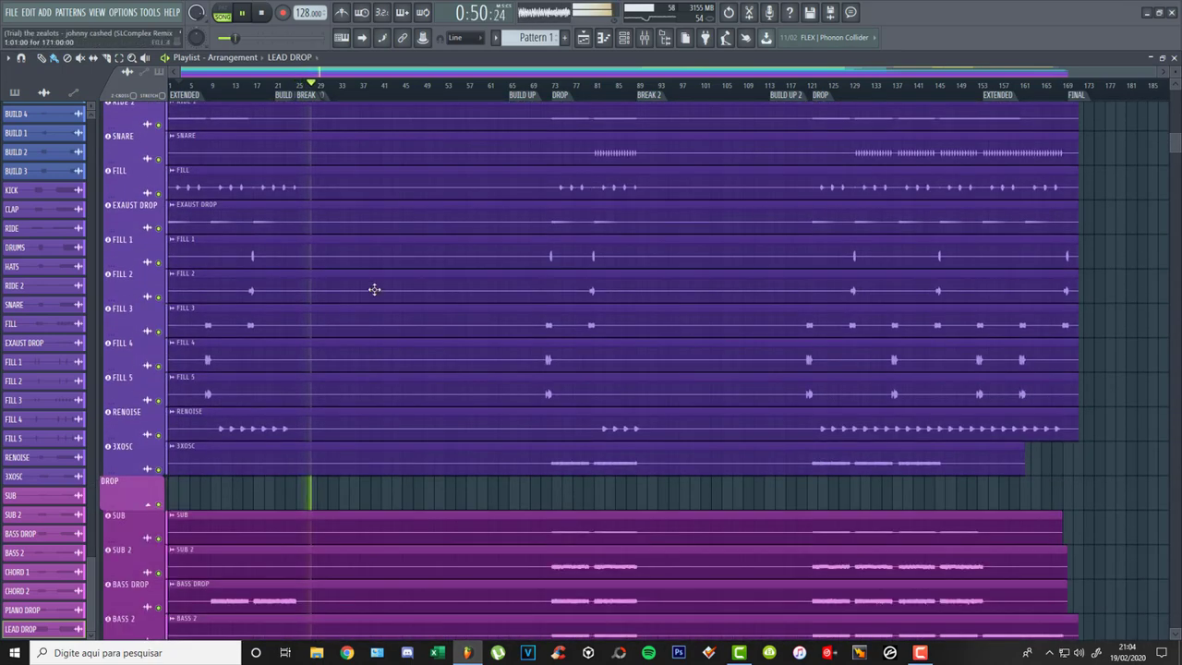
Review the expanded arrangement from the drum tracks back up to the VOCAL tracks during playback
scroll(372, 287, "up", 2)
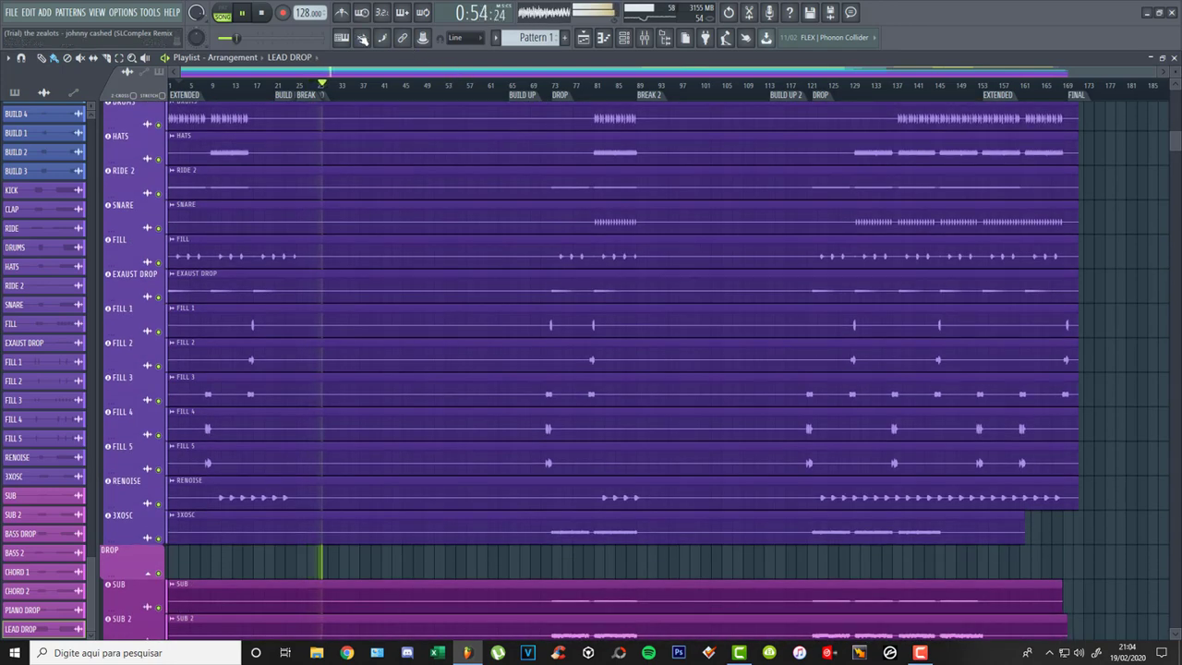
scroll(518, 135, "up", 3)
scroll(518, 135, "up", 20)
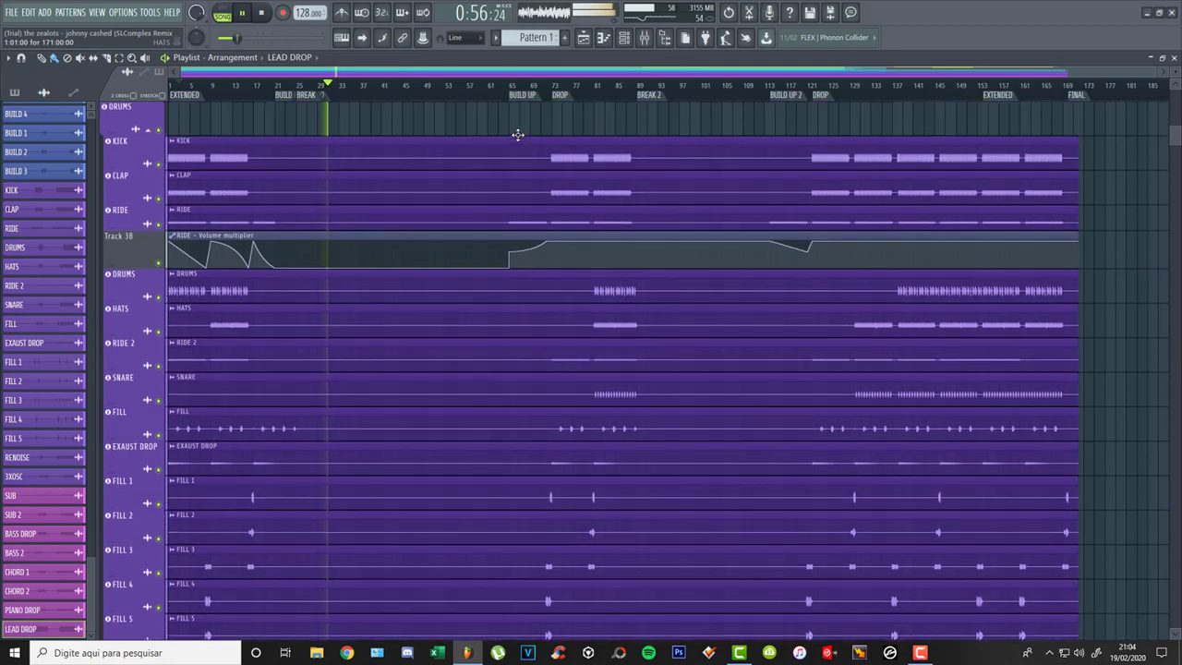
scroll(518, 135, "up", 14)
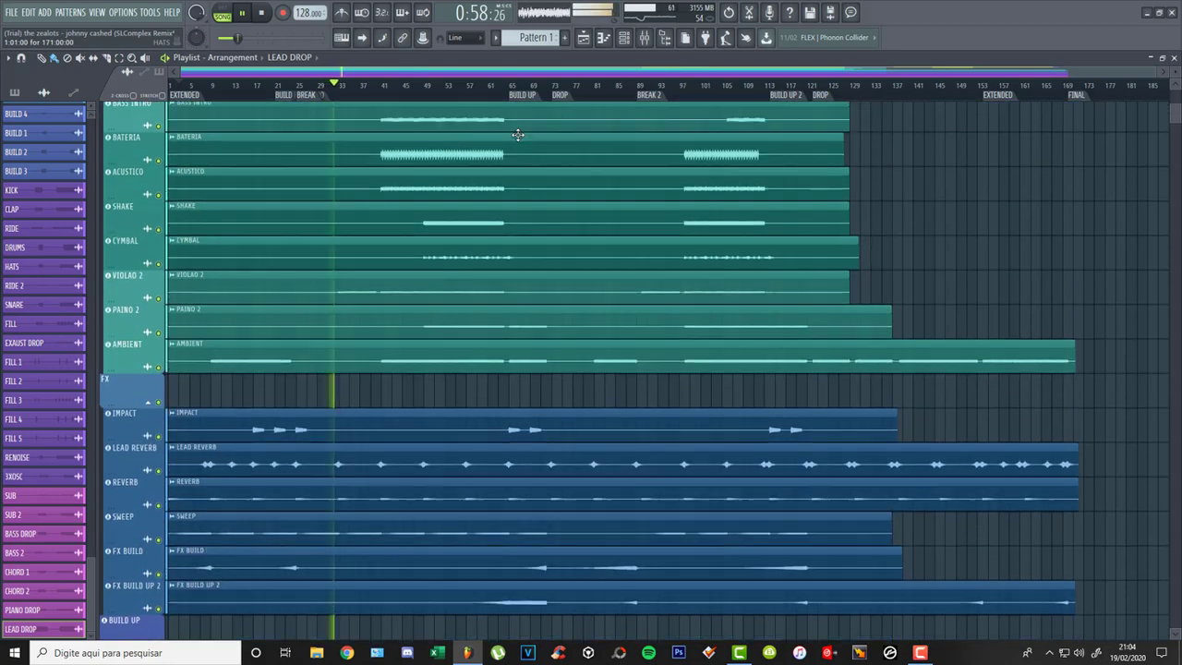
scroll(518, 134, "up", 4)
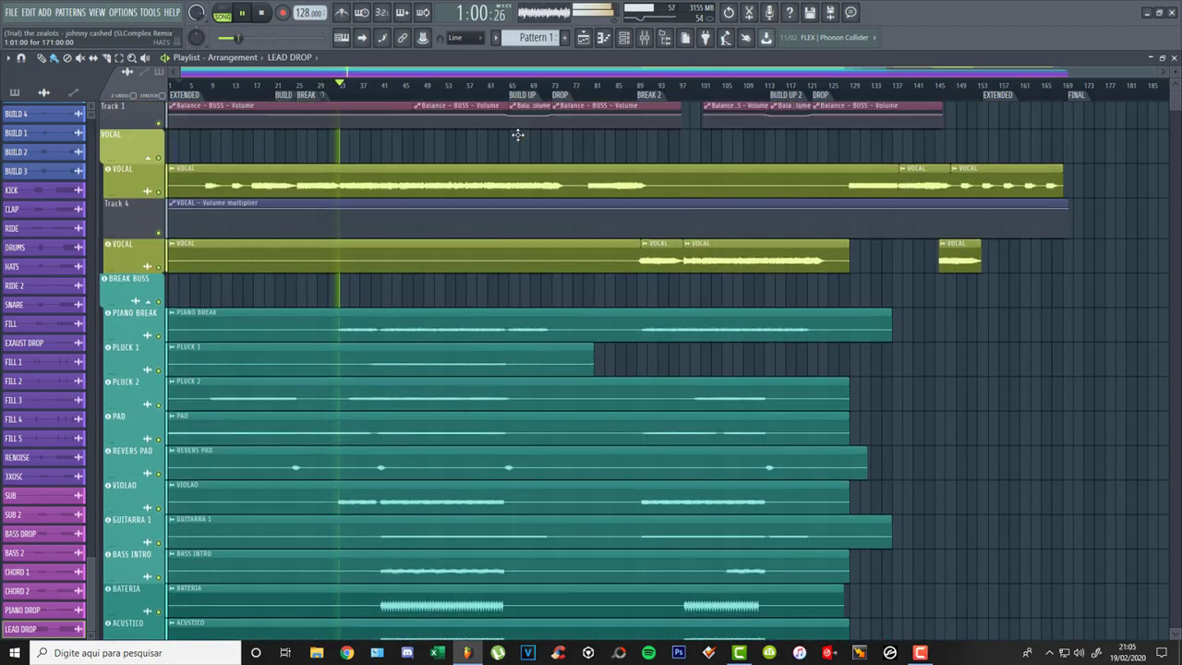
Follow the playback down the arrangement, examining the BREAK BUSS, FX, BUILD UP, DRUMS and DROP tracks
scroll(518, 134, "down", 3)
scroll(518, 135, "down", 3)
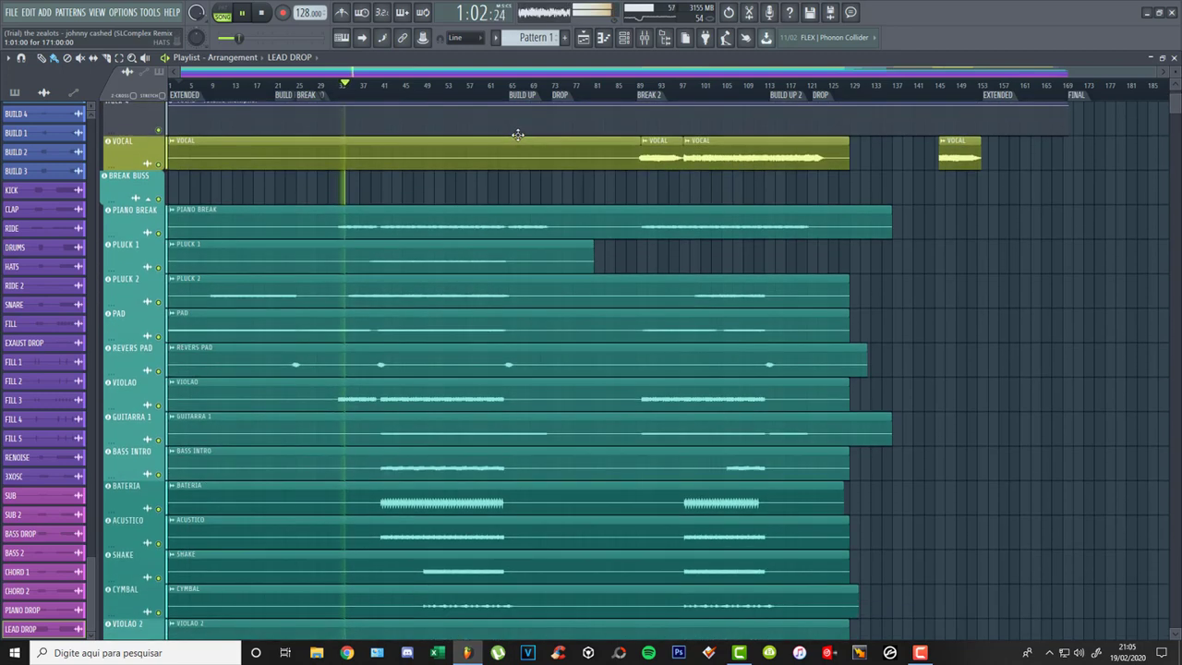
scroll(518, 135, "down", 1)
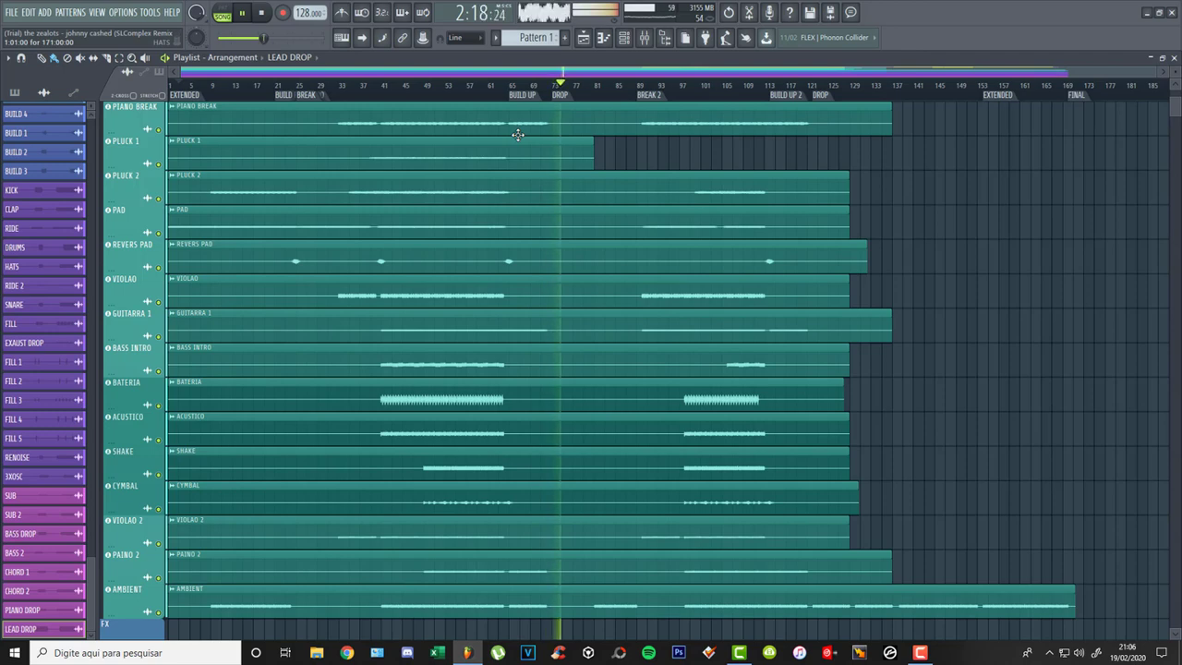
scroll(518, 135, "down", 10)
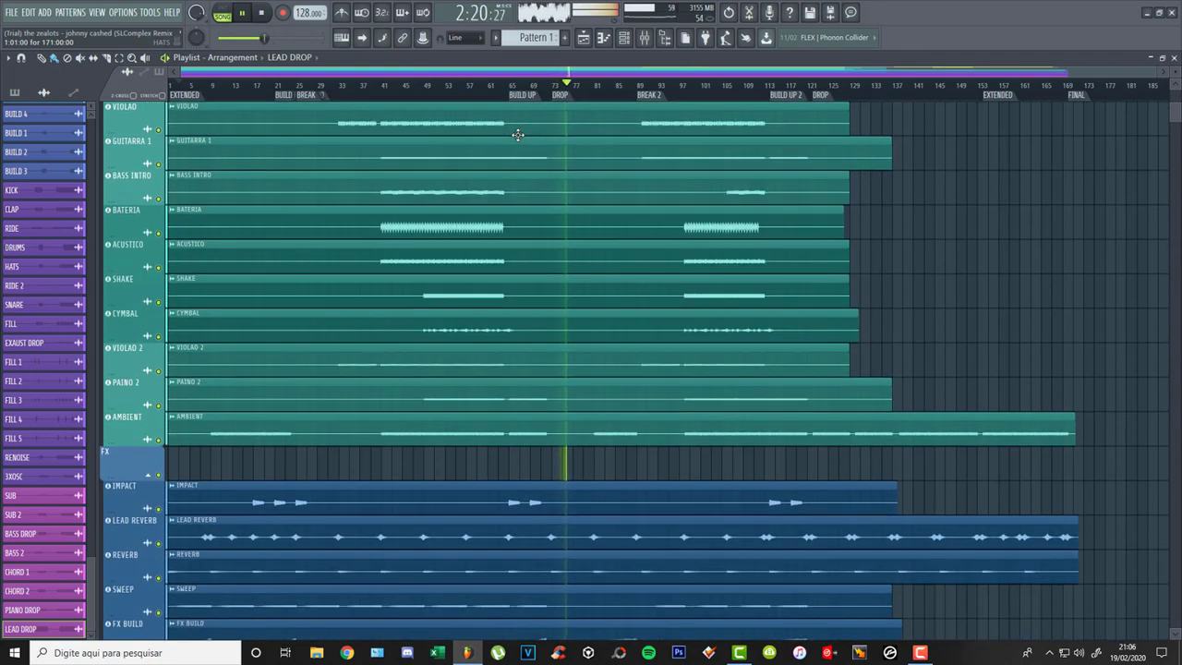
scroll(518, 135, "down", 12)
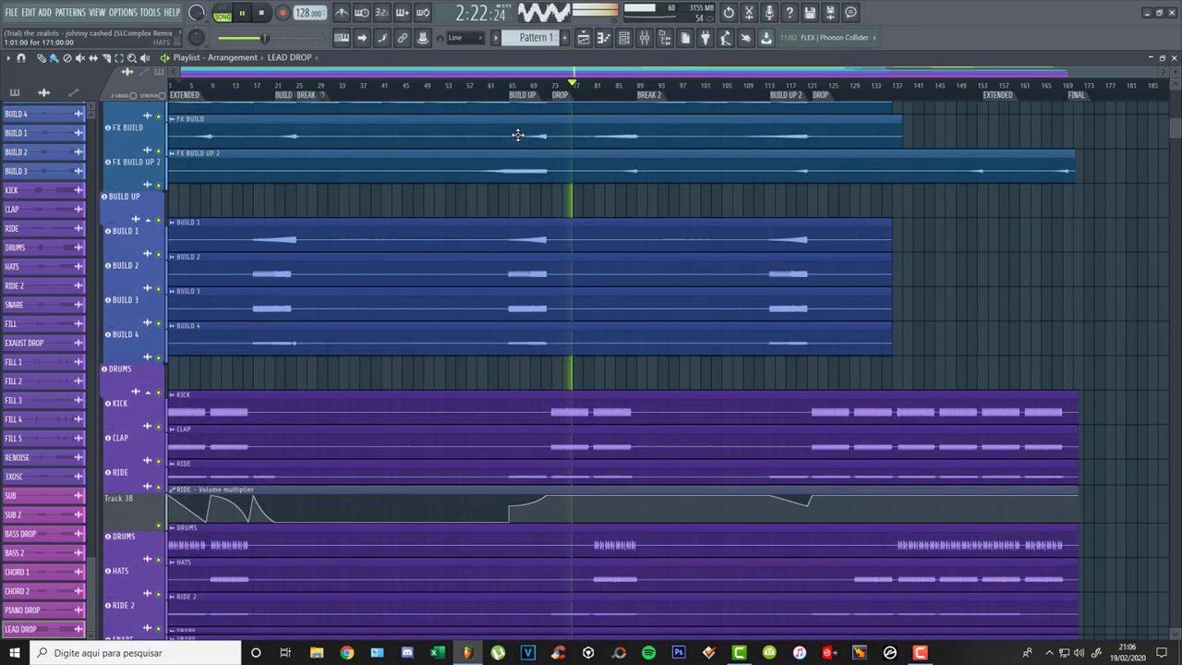
scroll(518, 135, "down", 2)
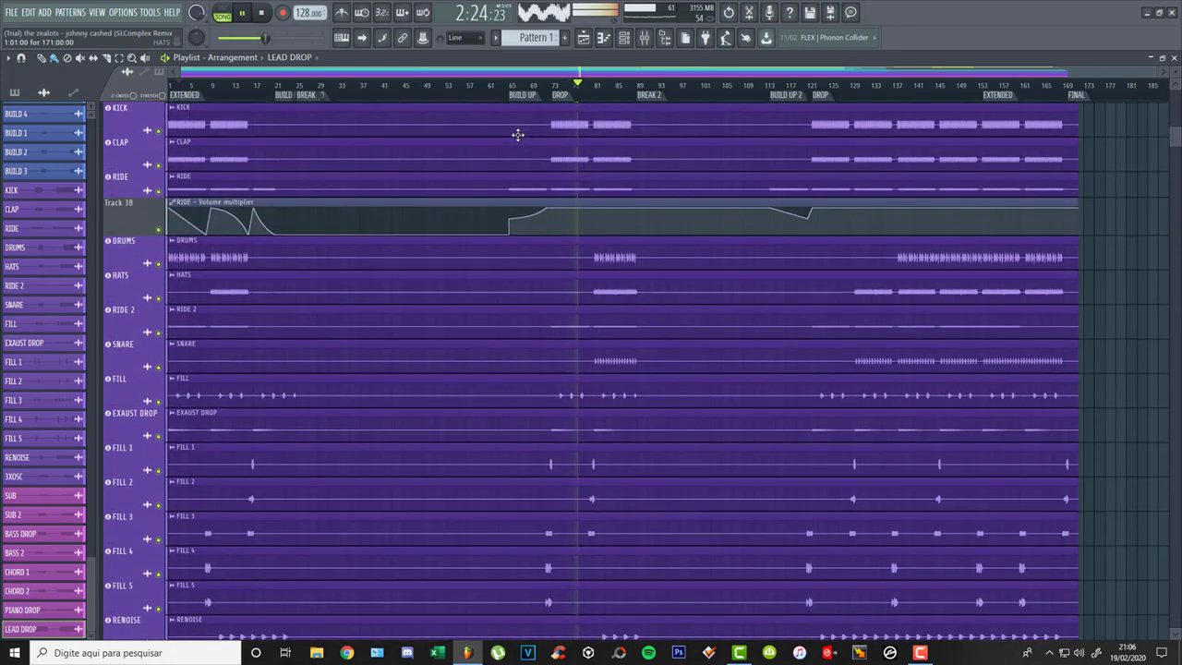
scroll(518, 134, "down", 7)
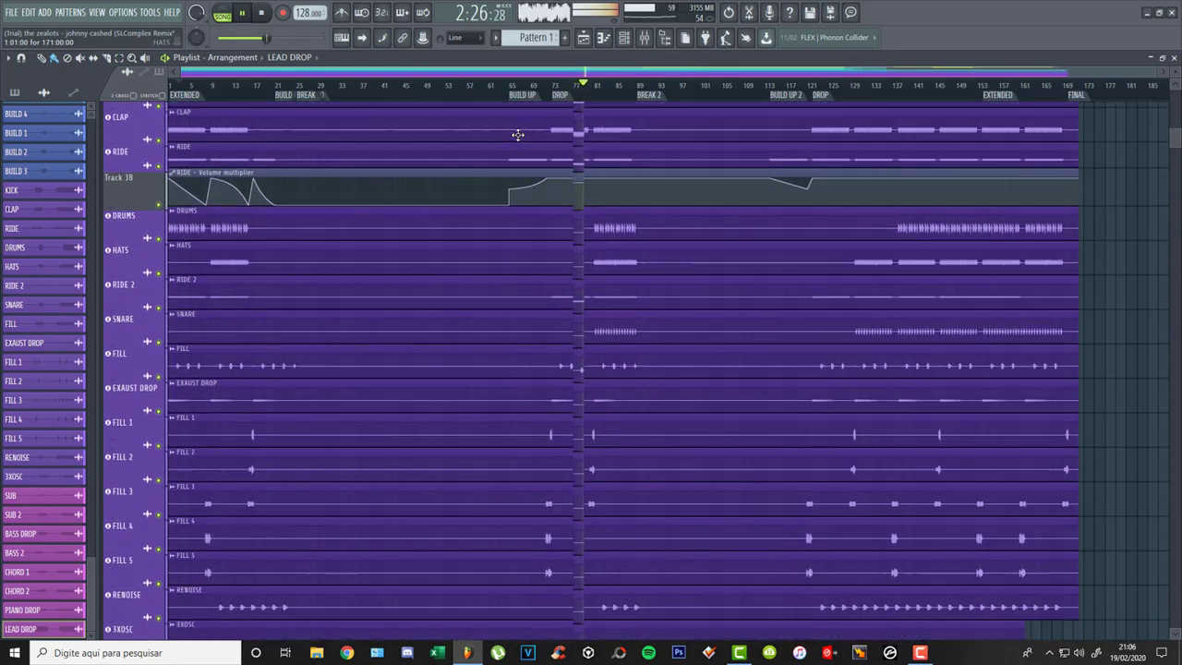
scroll(518, 135, "down", 7)
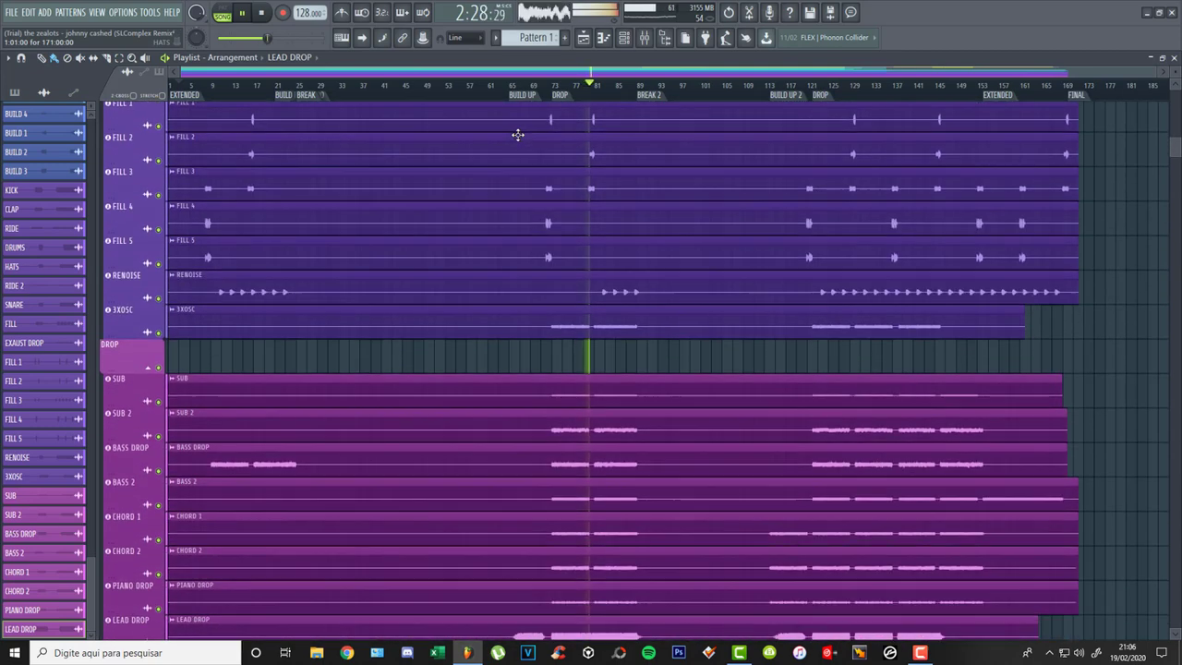